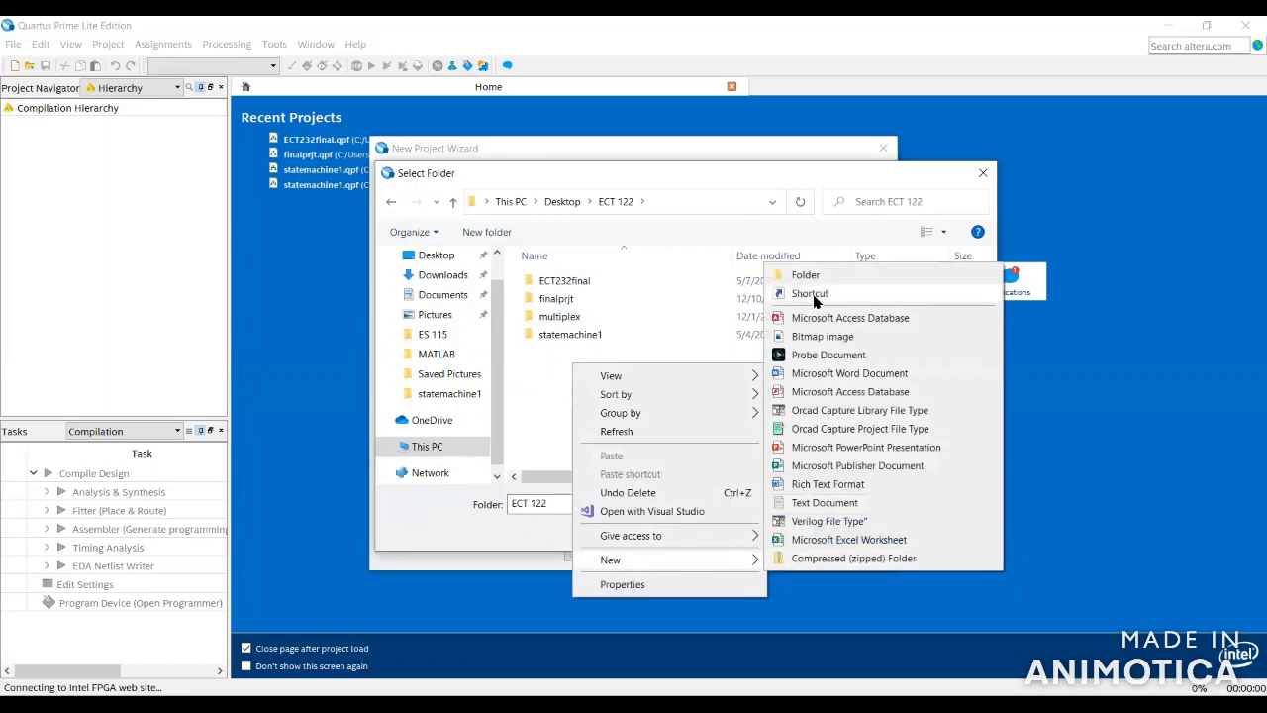
# Create a folder named trainstate inside ECT 122 and choose it as the project's working directory
pyautogui.click(812, 281)
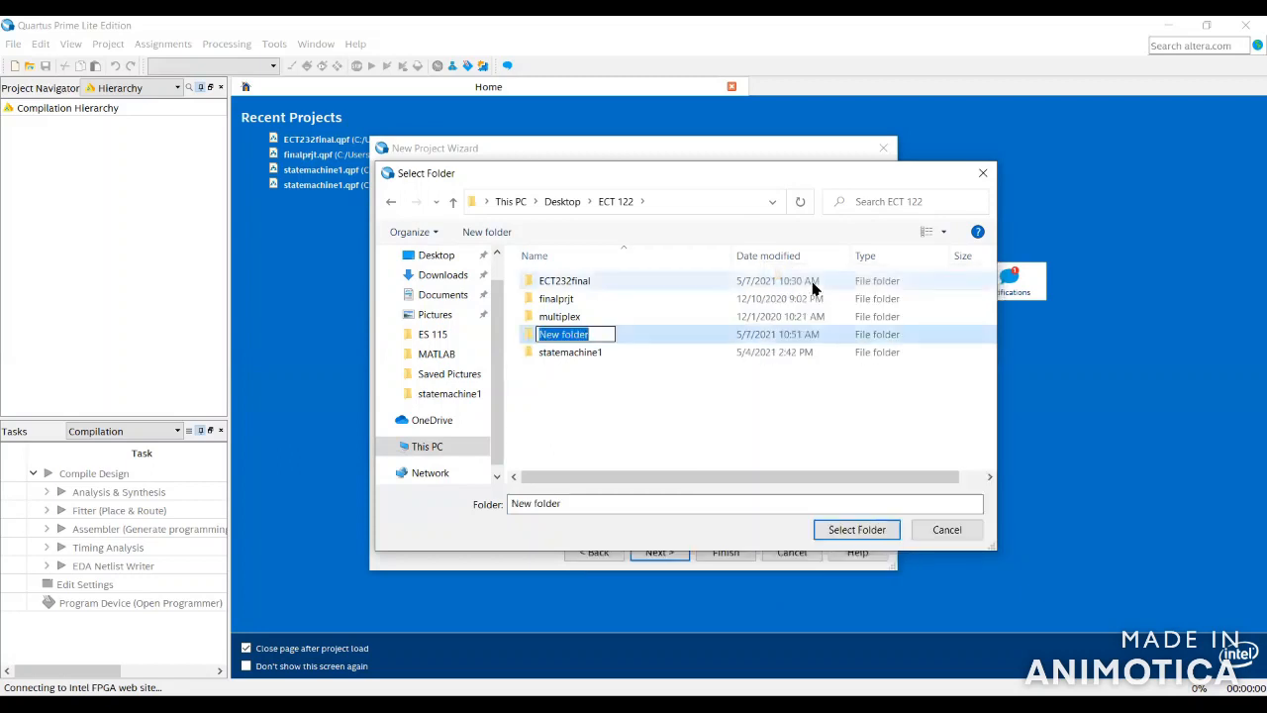
pyautogui.write('stae')
pyautogui.press('BackSpace')
pyautogui.press('BackSpace')
pyautogui.press('BackSpace')
pyautogui.press('BackSpace')
pyautogui.write('tr')
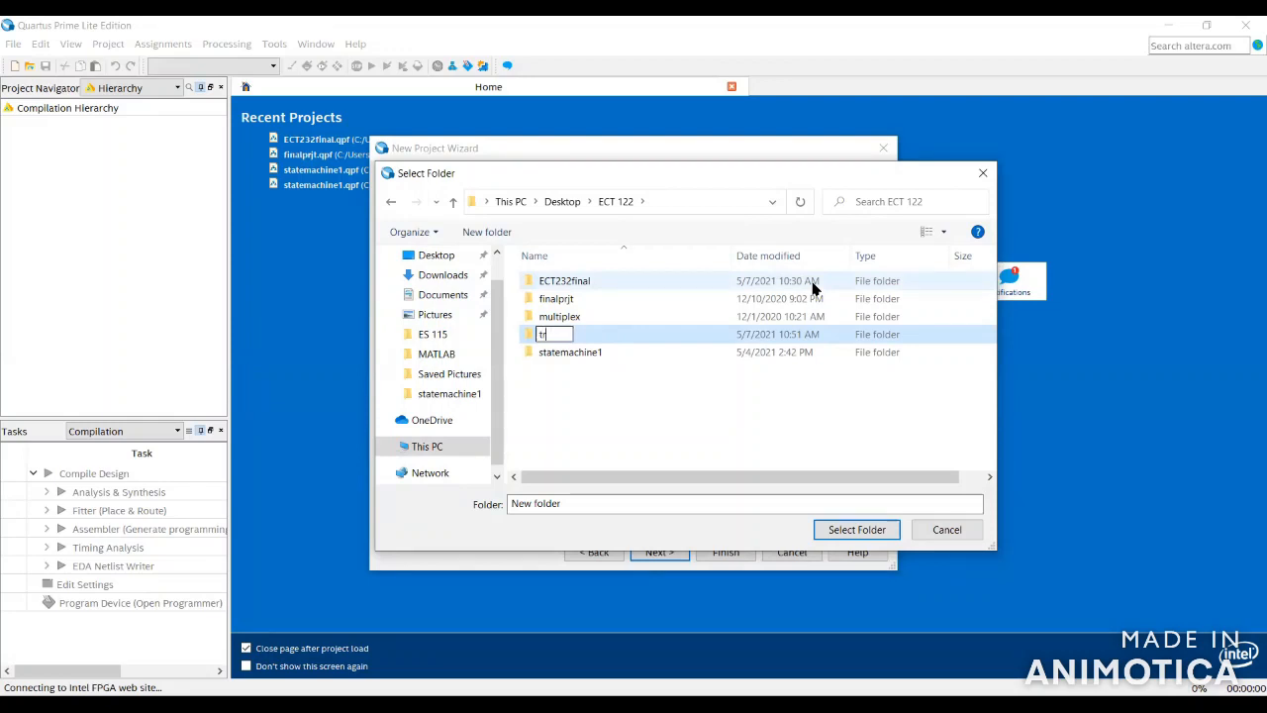
pyautogui.write('ainstate')
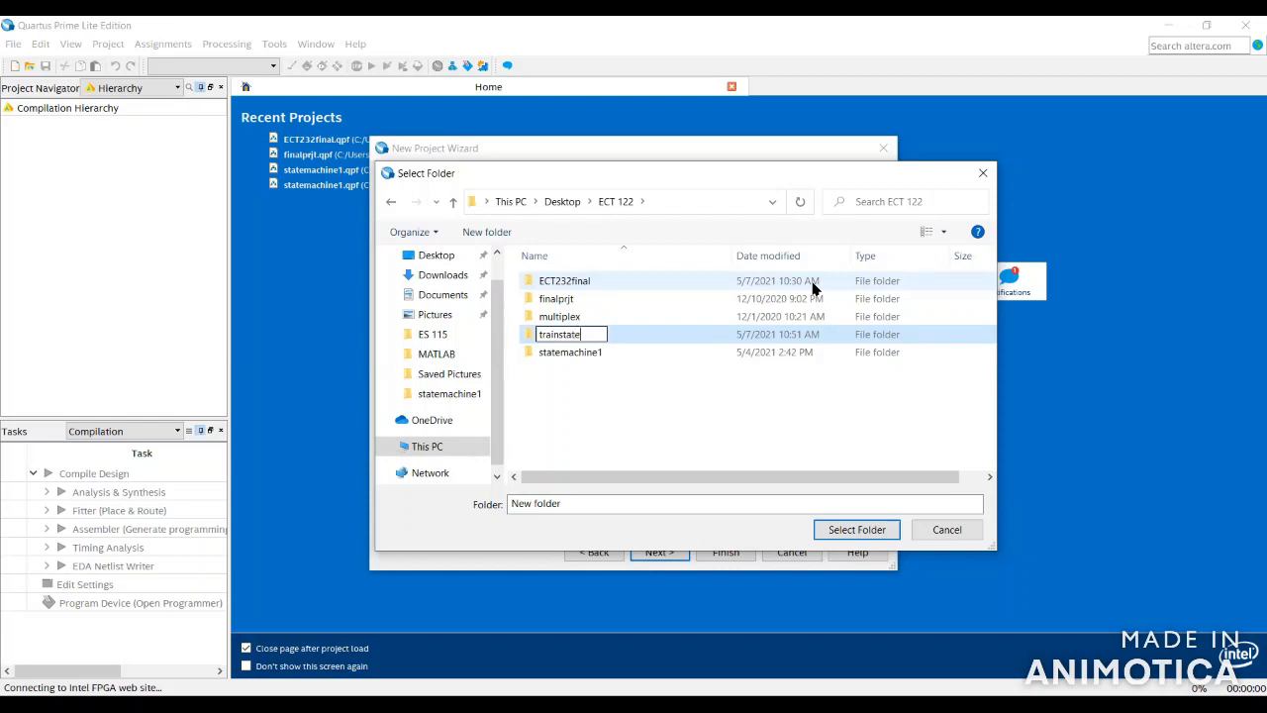
pyautogui.click(798, 401)
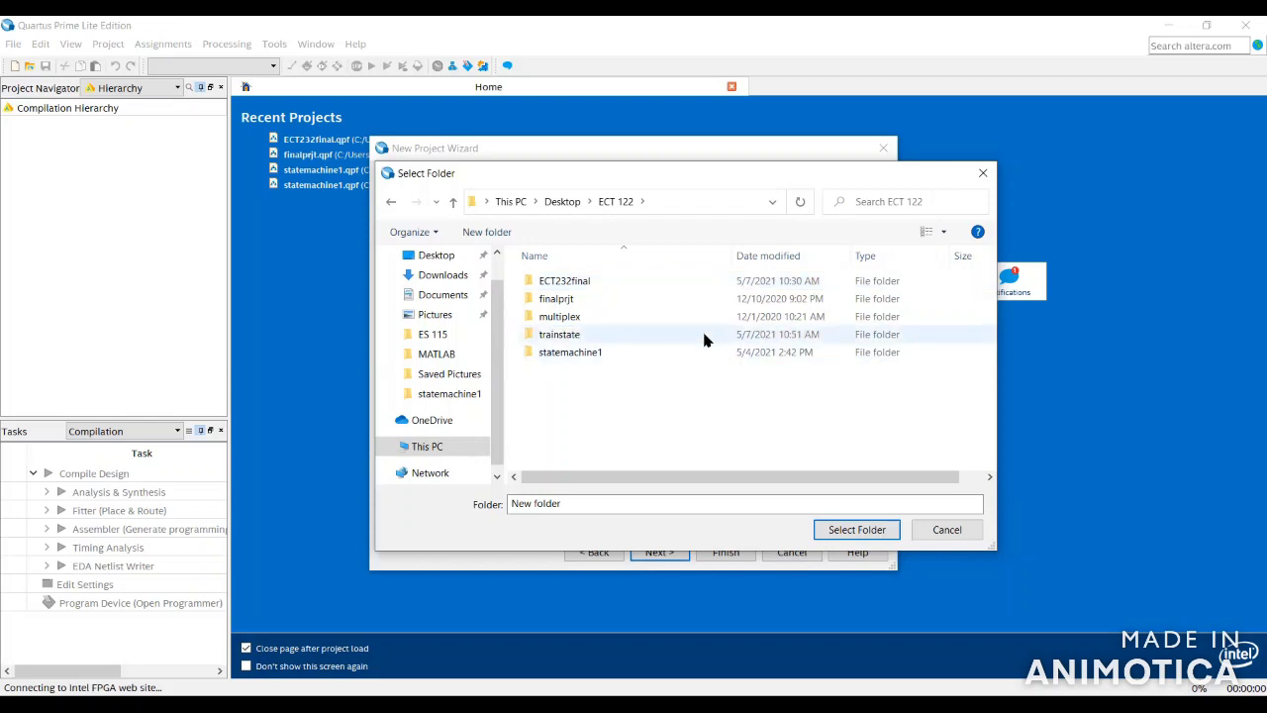
pyautogui.doubleClick(705, 335)
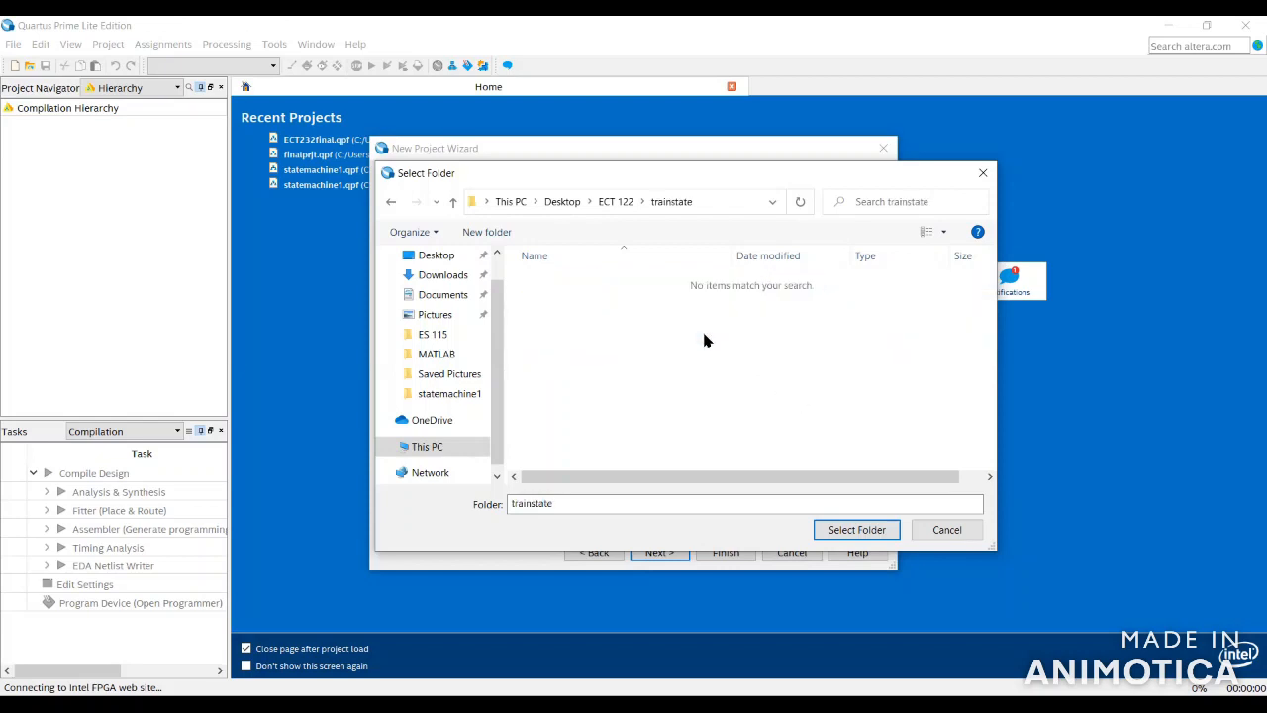
pyautogui.click(853, 530)
# Name the project trainstate and create it with no added files, keeping the default device and EDA tool settings
pyautogui.click(504, 272)
pyautogui.write('trainstate')
pyautogui.press('Return')
pyautogui.press('Return')
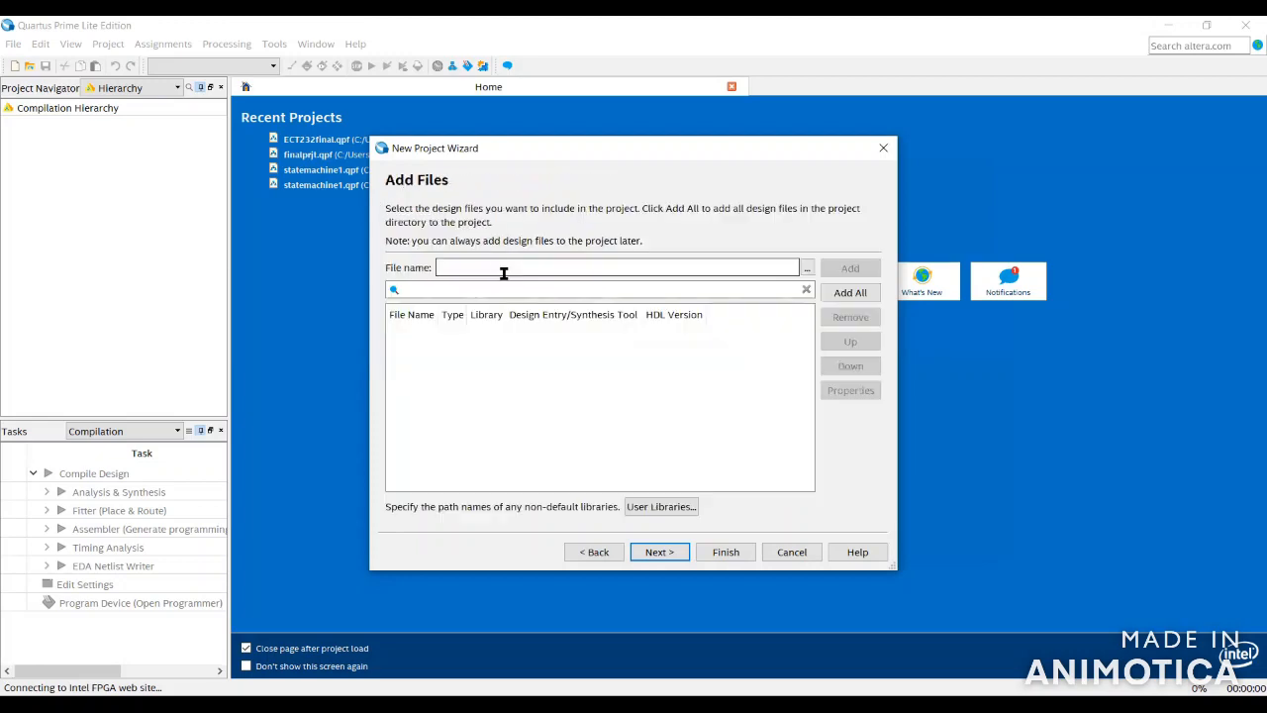
pyautogui.press('Return')
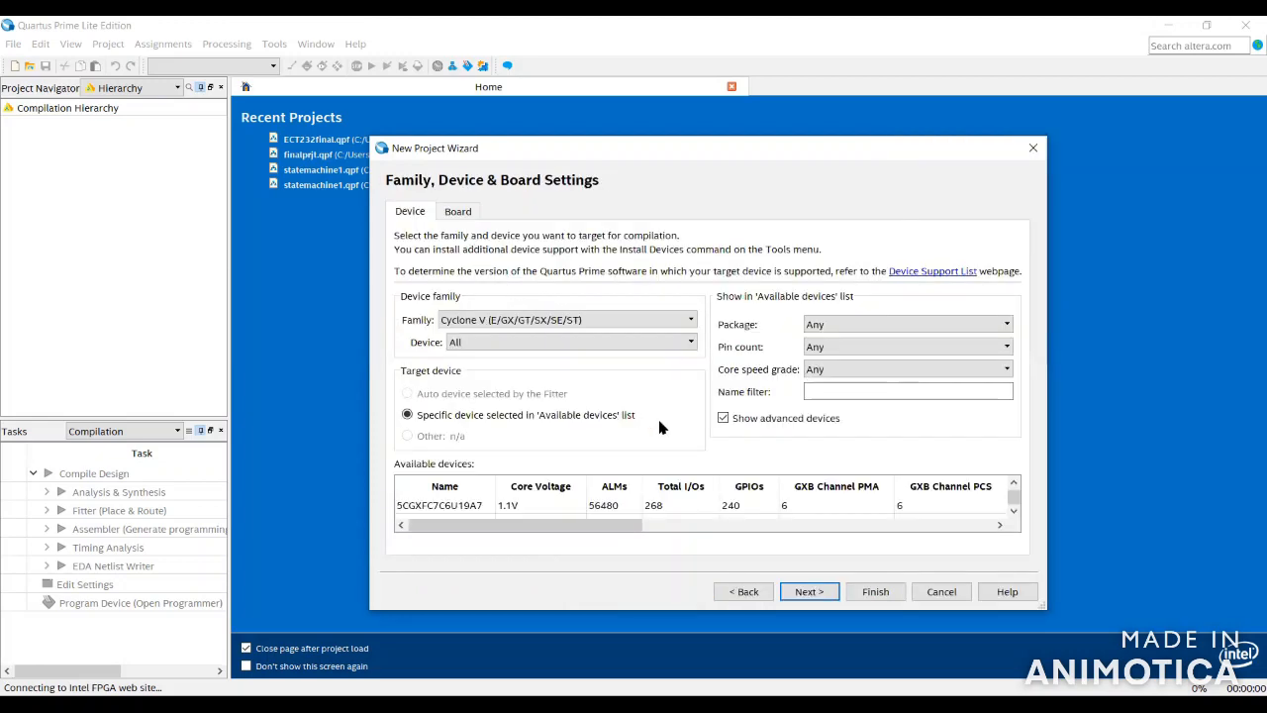
pyautogui.press('Return')
pyautogui.press('Return')
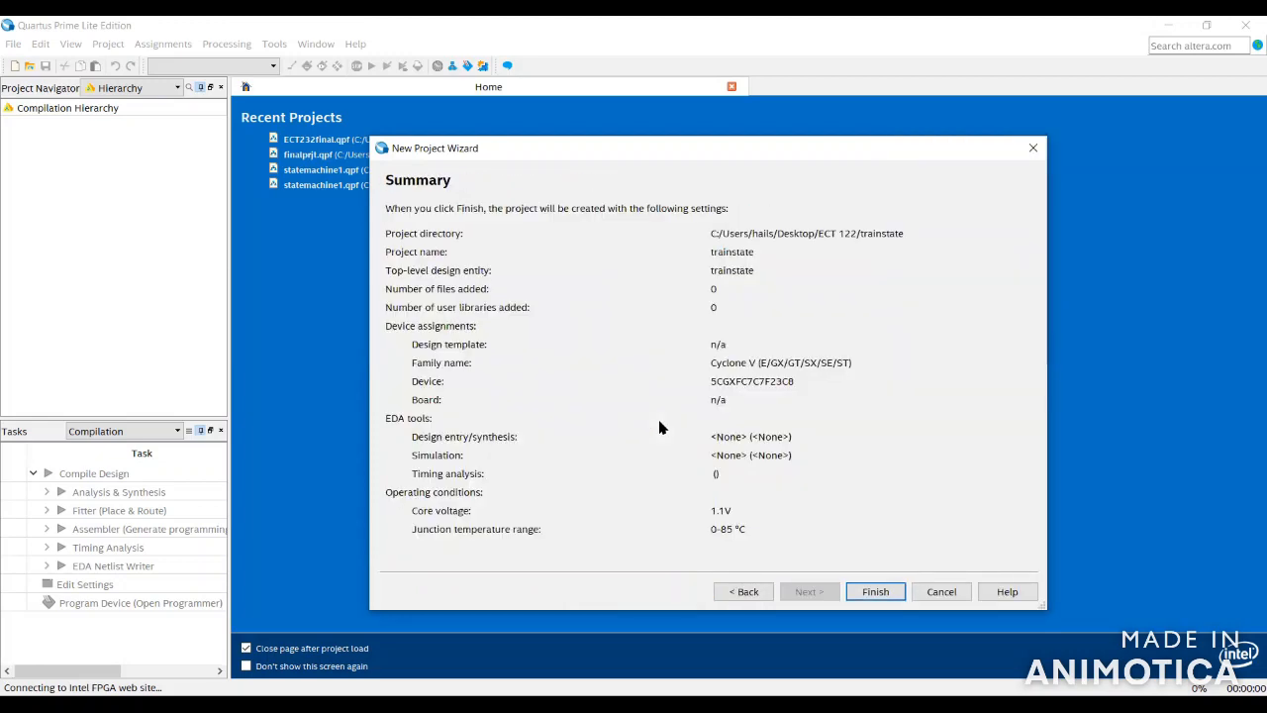
pyautogui.press('Return')
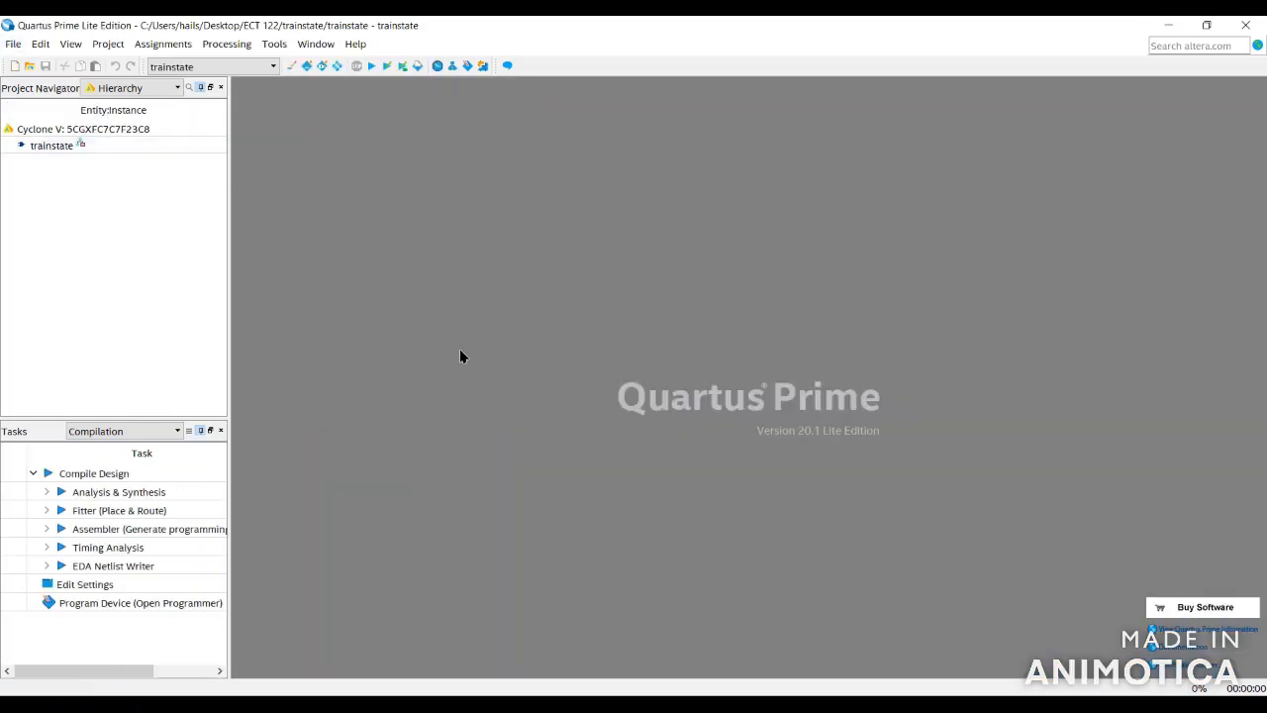
# Create a State Machine File and start the State Machine Wizard for a new state machine design
pyautogui.click(13, 45)
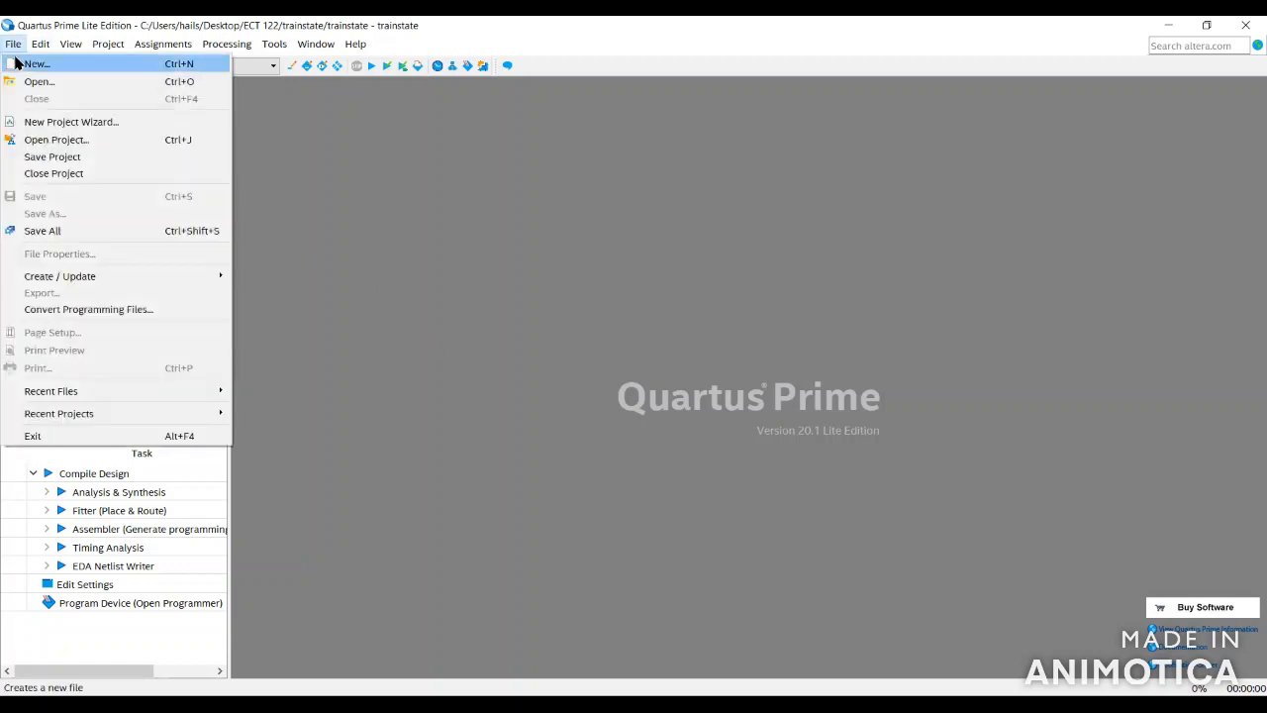
pyautogui.click(30, 63)
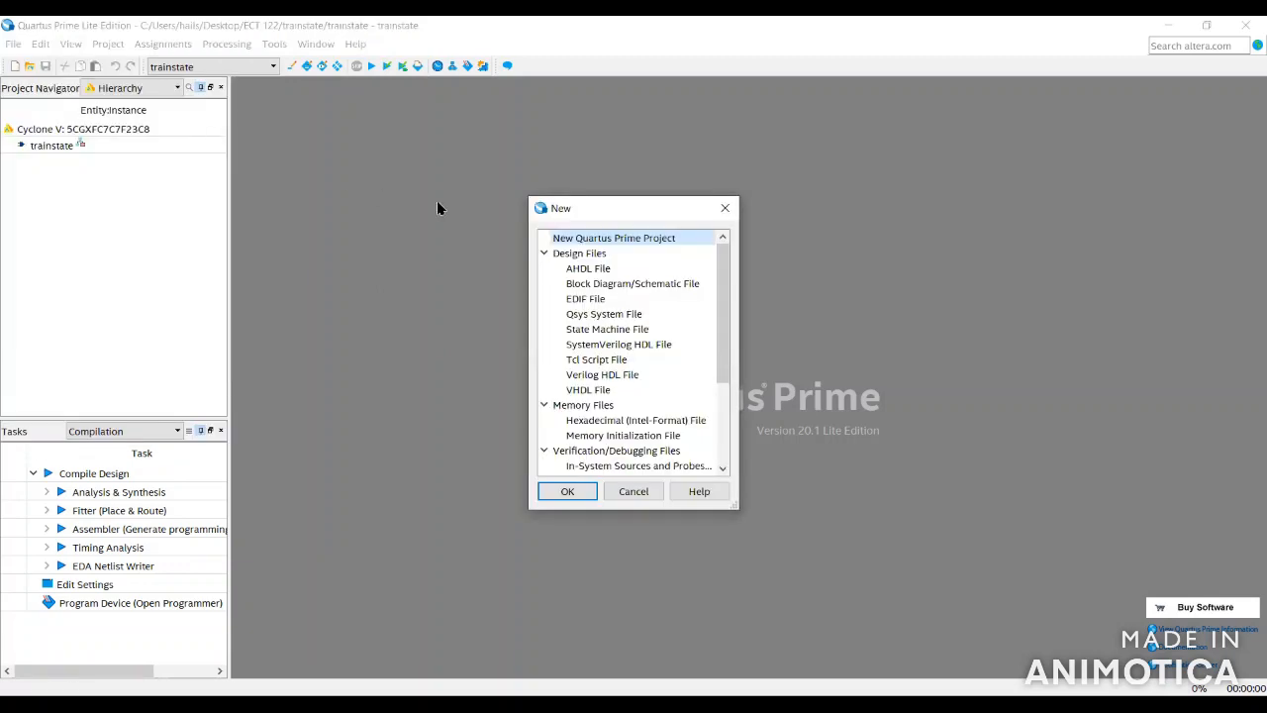
pyautogui.click(622, 331)
pyautogui.click(563, 488)
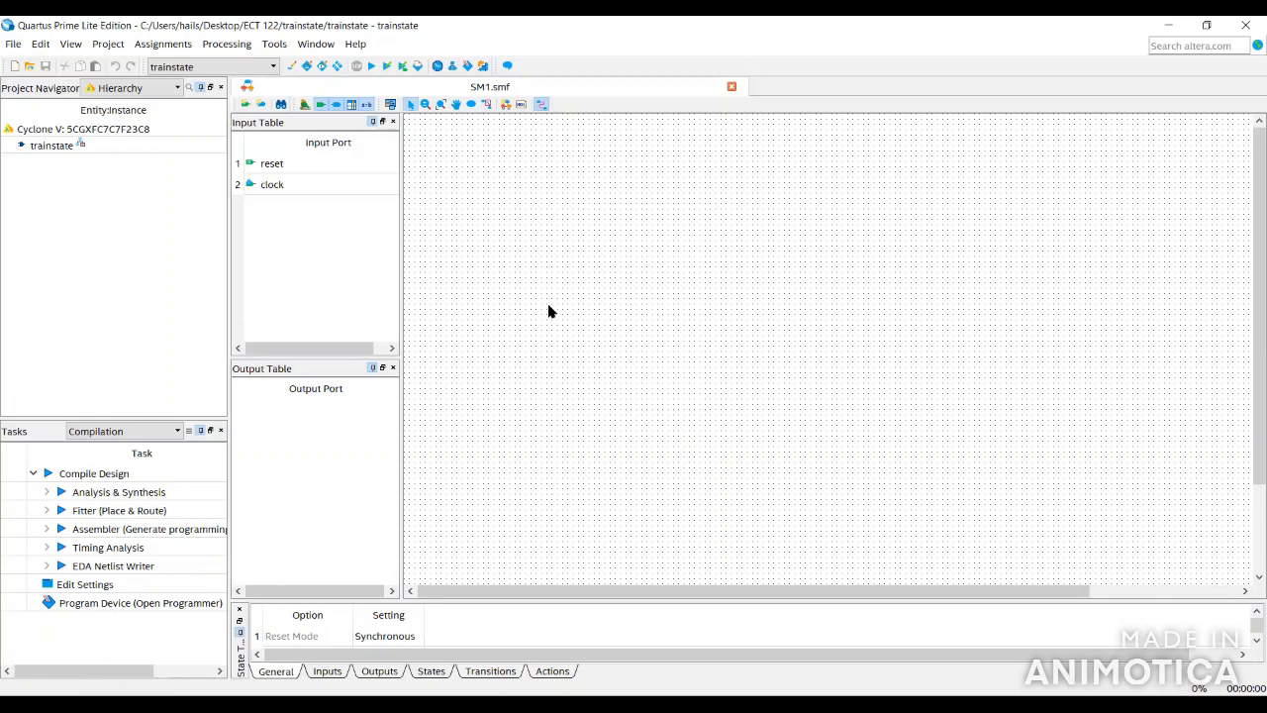
pyautogui.click(506, 105)
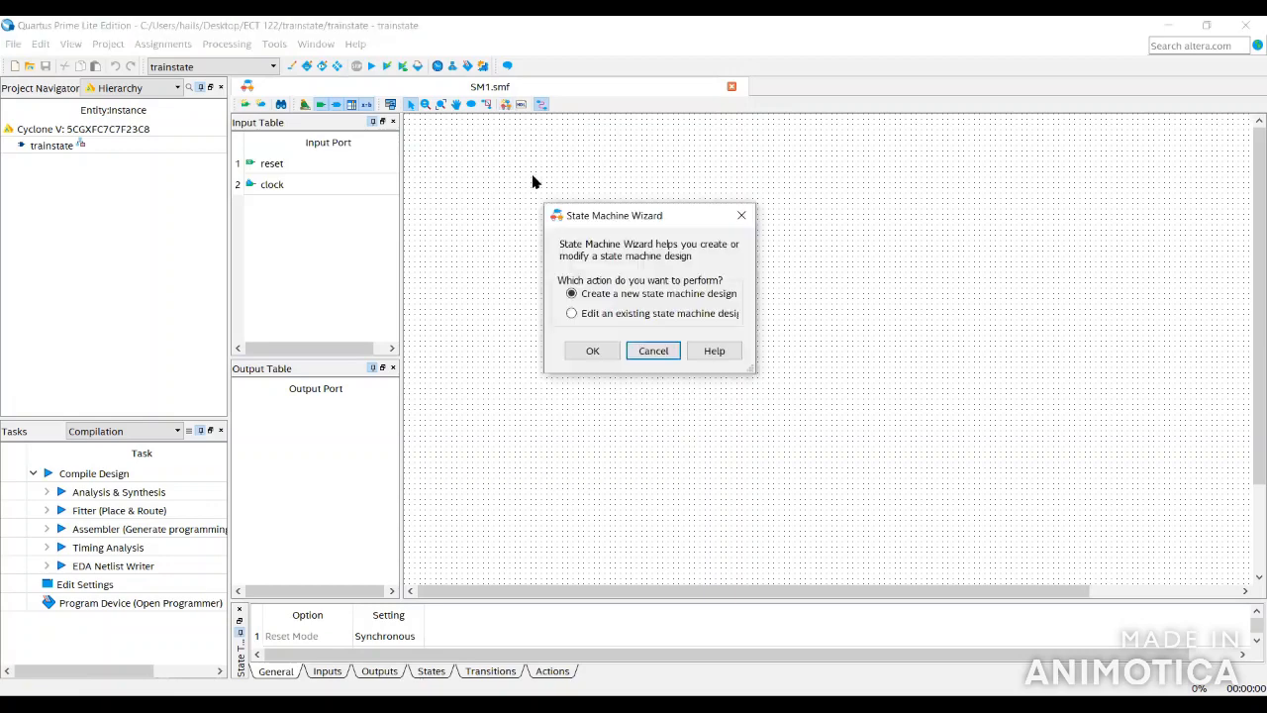
pyautogui.click(584, 350)
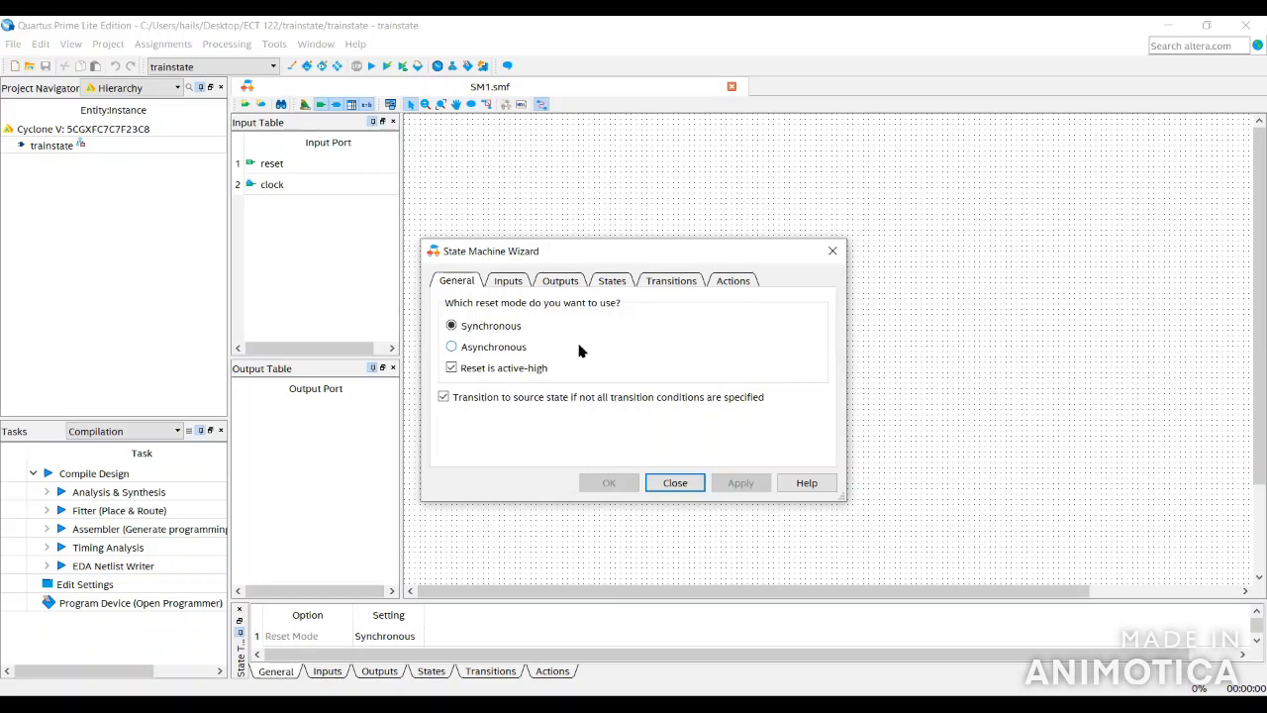
# Add the input ports S1 and S2 to the state machine, declining to rename an existing port
pyautogui.click(507, 280)
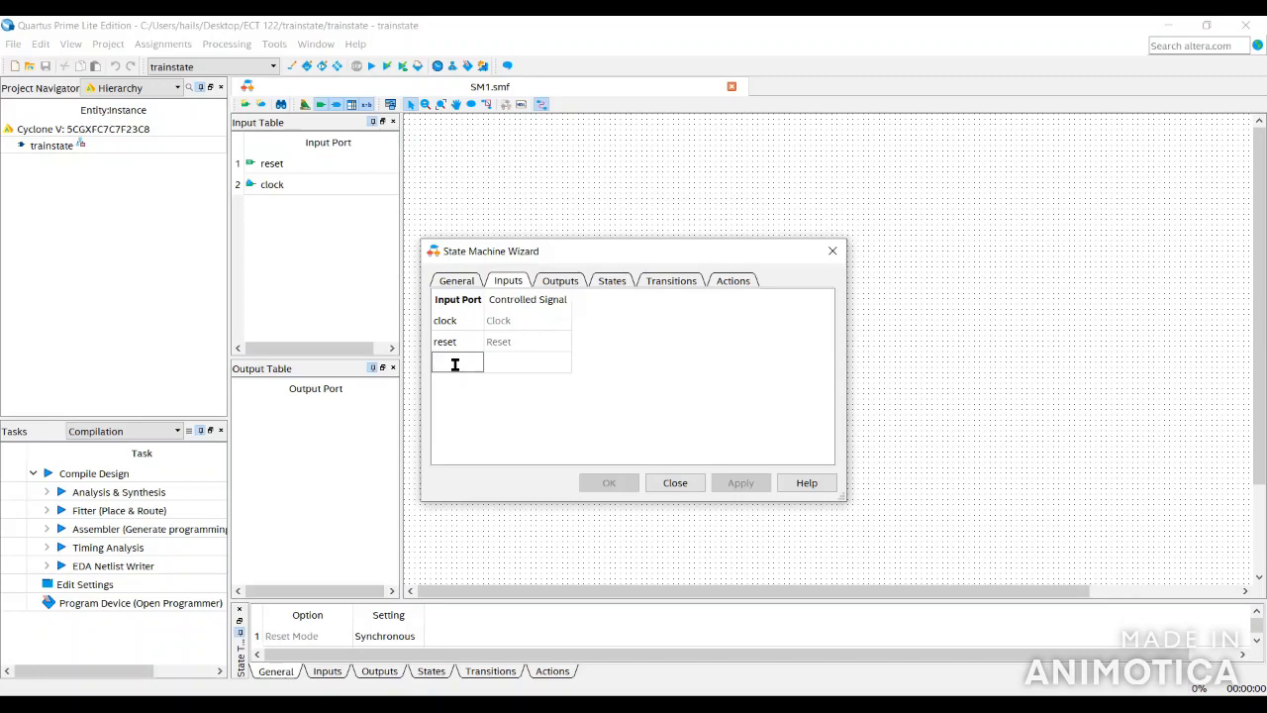
pyautogui.write('S1')
pyautogui.press('Return')
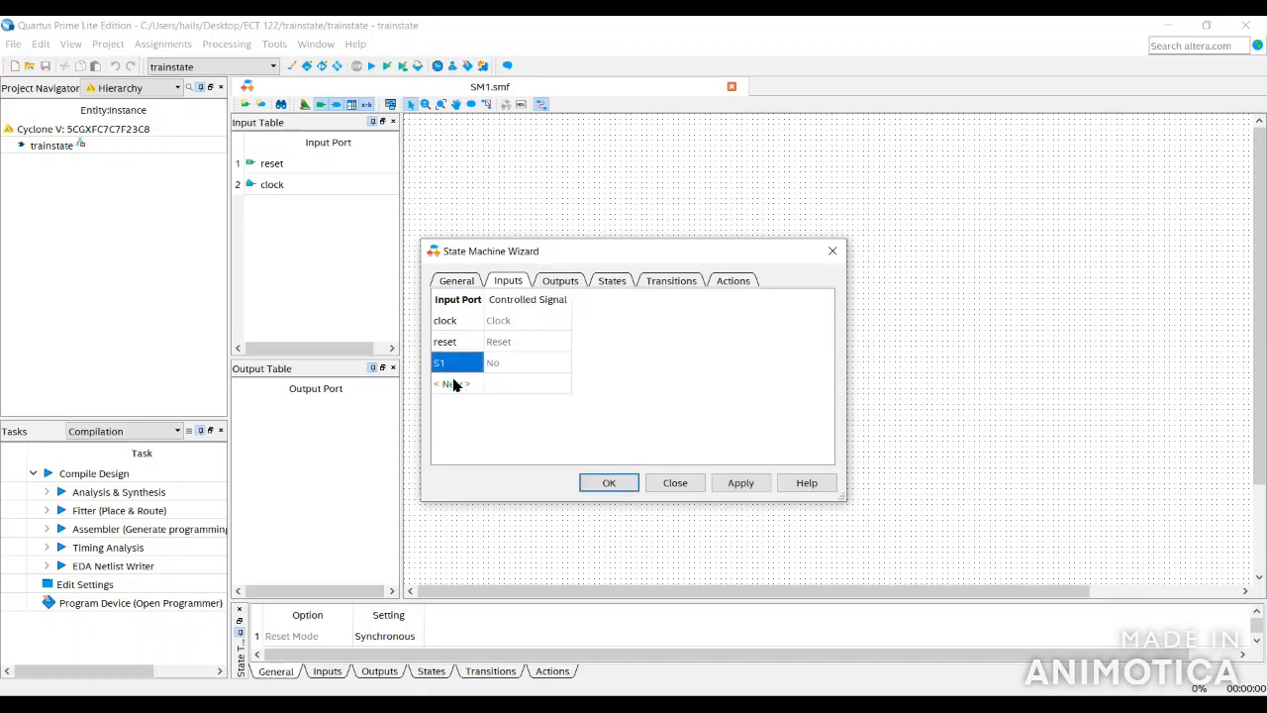
pyautogui.click(453, 383)
pyautogui.write('S2')
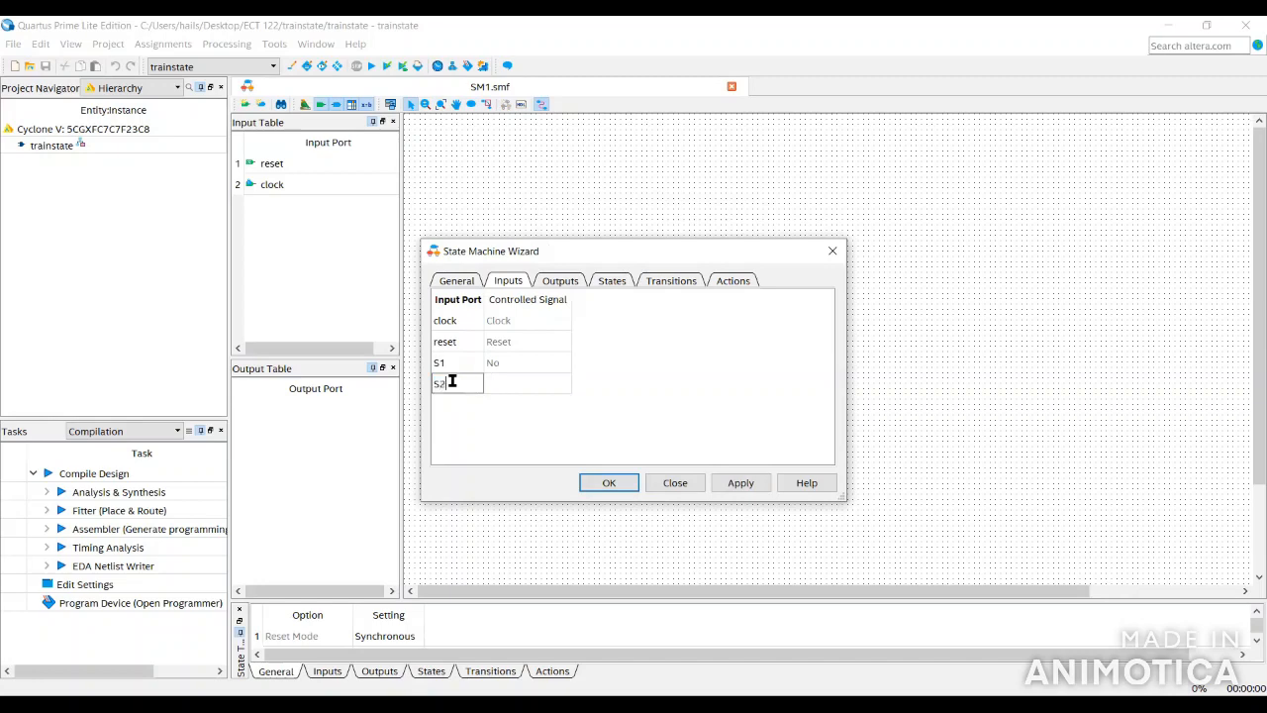
pyautogui.press('Return')
pyautogui.click(453, 394)
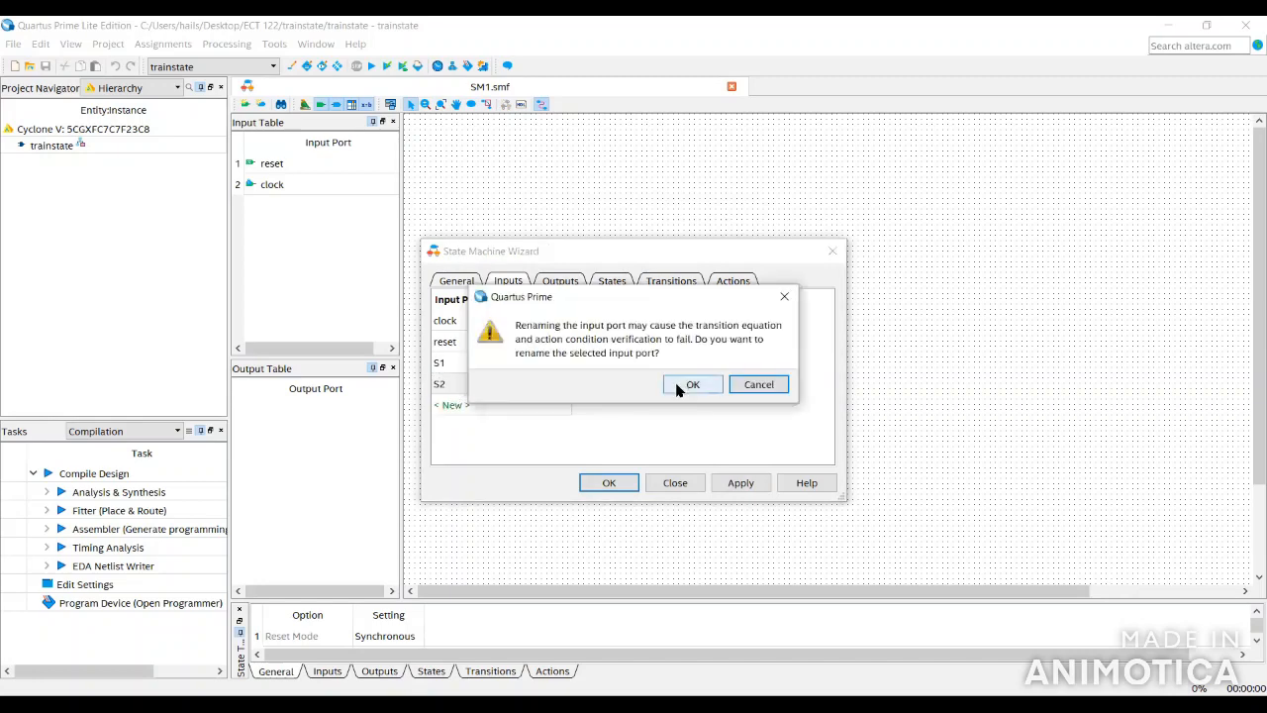
pyautogui.click(739, 387)
# Add the input ports S3, S4 and S5 to the state machine
pyautogui.write('S3')
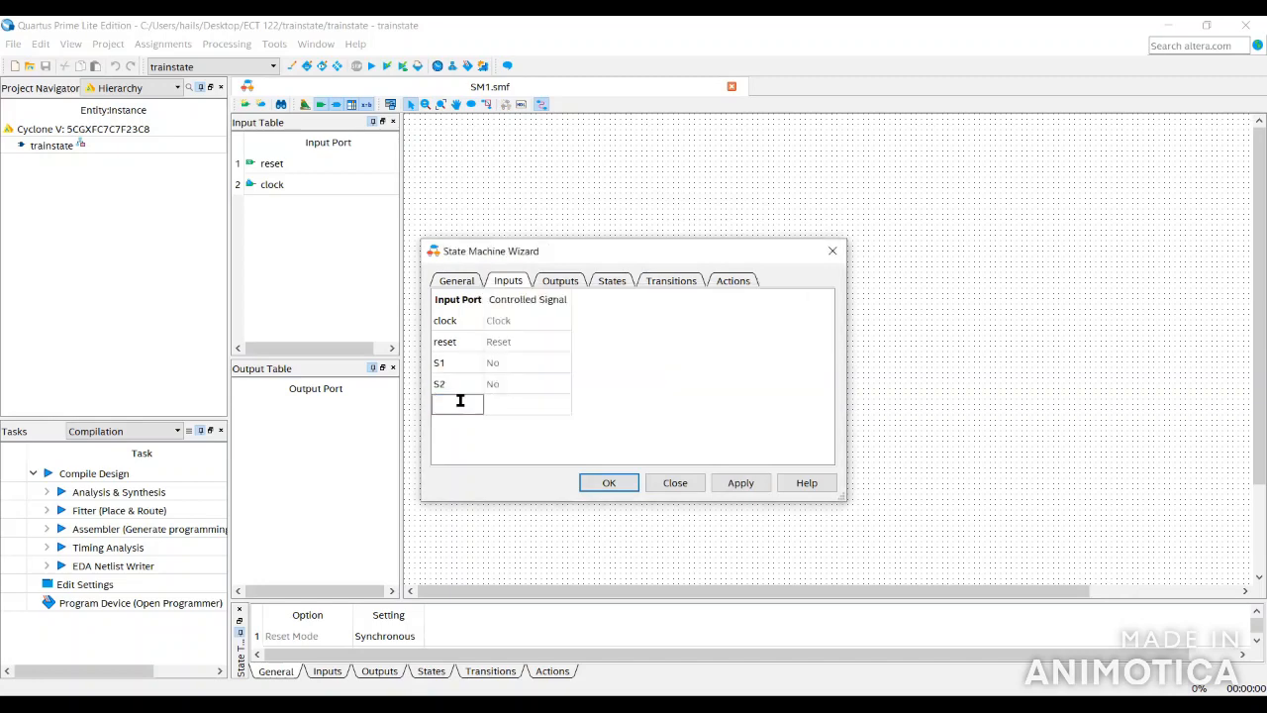
pyautogui.press('Return')
pyautogui.write('S4')
pyautogui.press('Return')
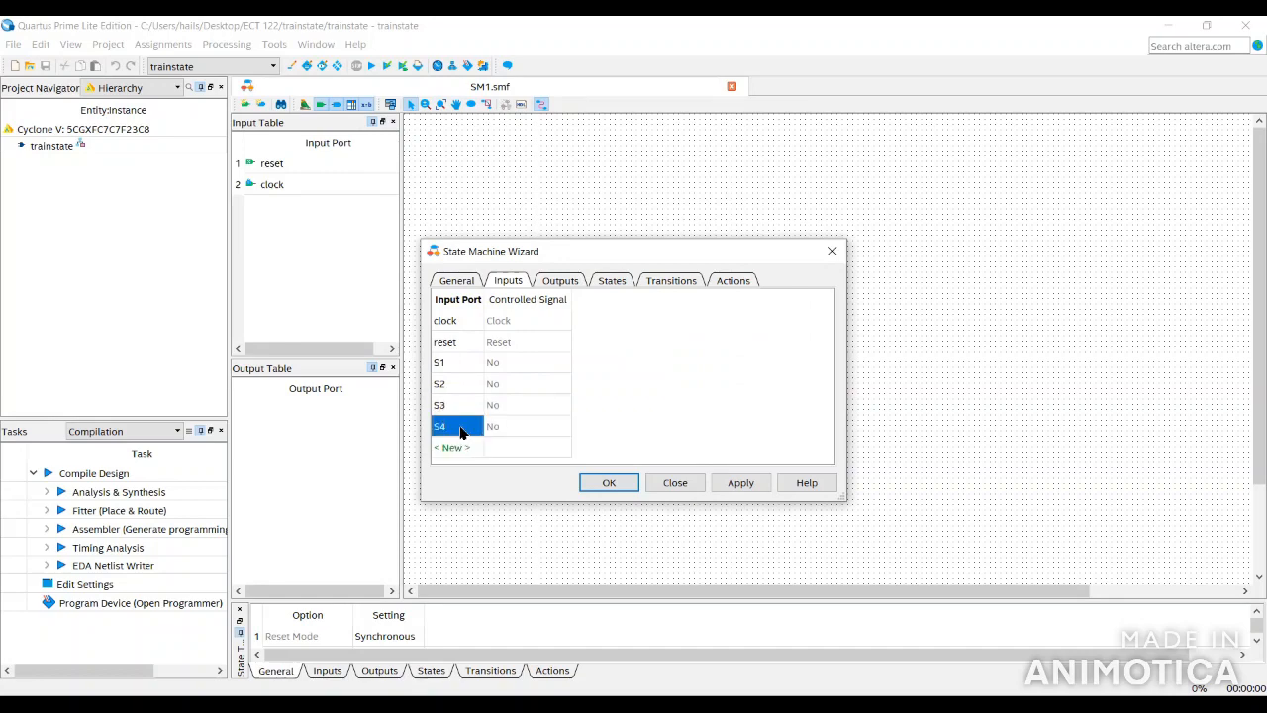
pyautogui.write('S5')
pyautogui.press('Return')
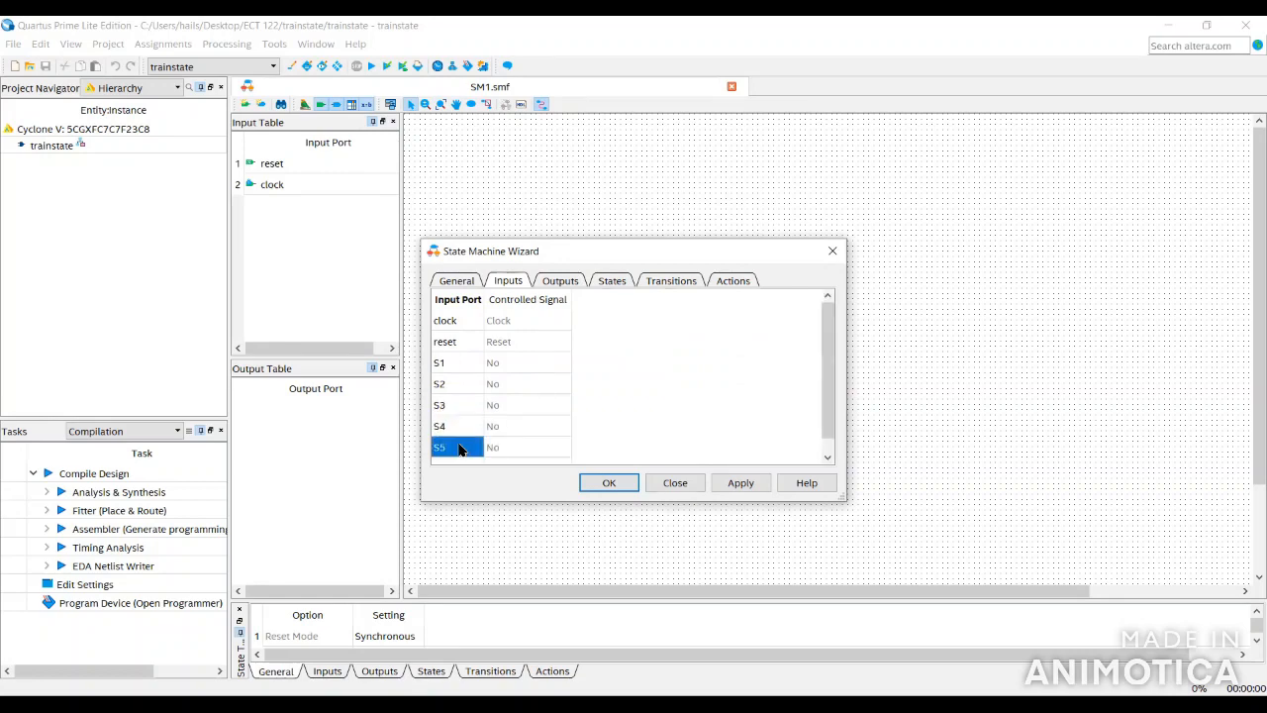
# Add the output ports DA0 and DB0 to the state machine
pyautogui.click(570, 282)
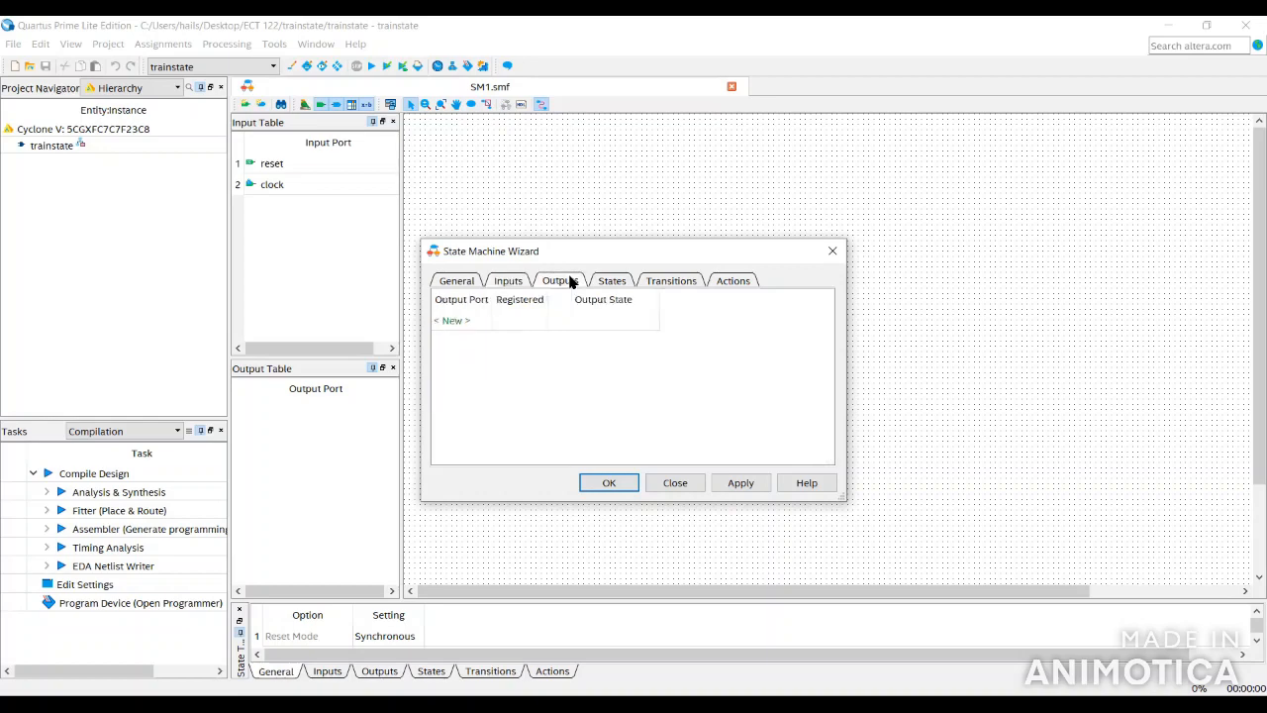
pyautogui.doubleClick(470, 318)
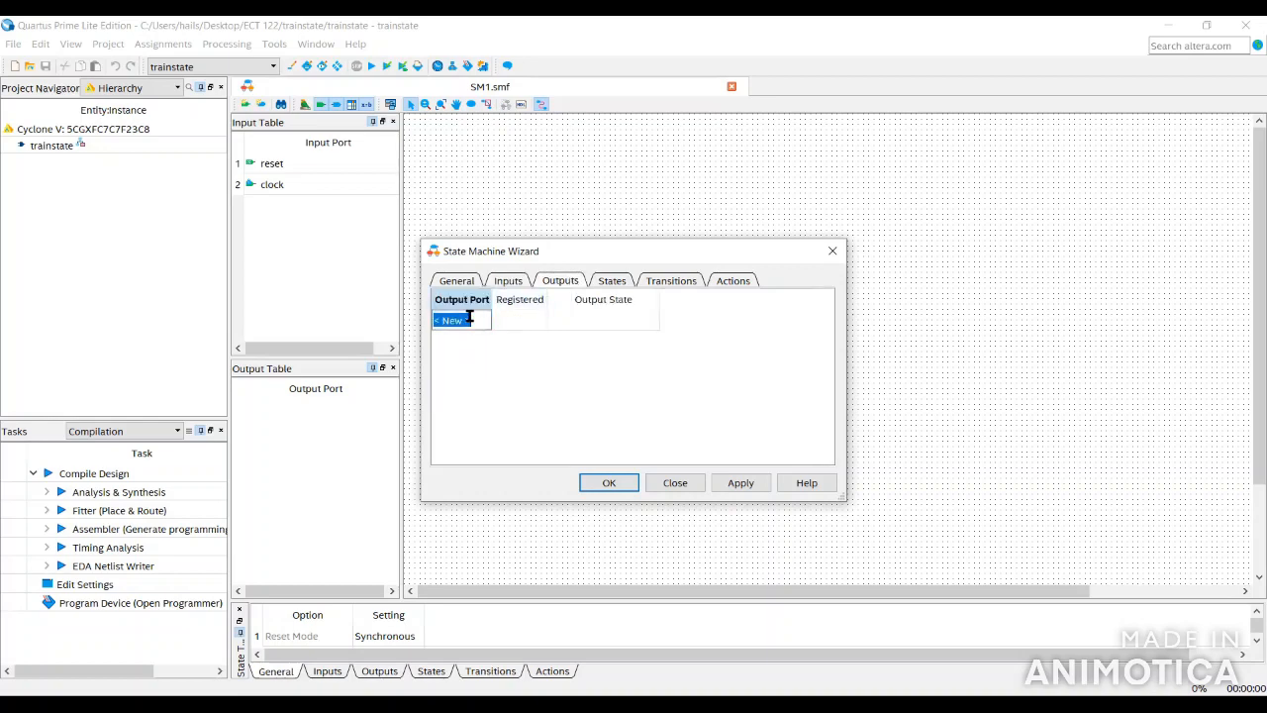
pyautogui.press('BackSpace')
pyautogui.press('Return')
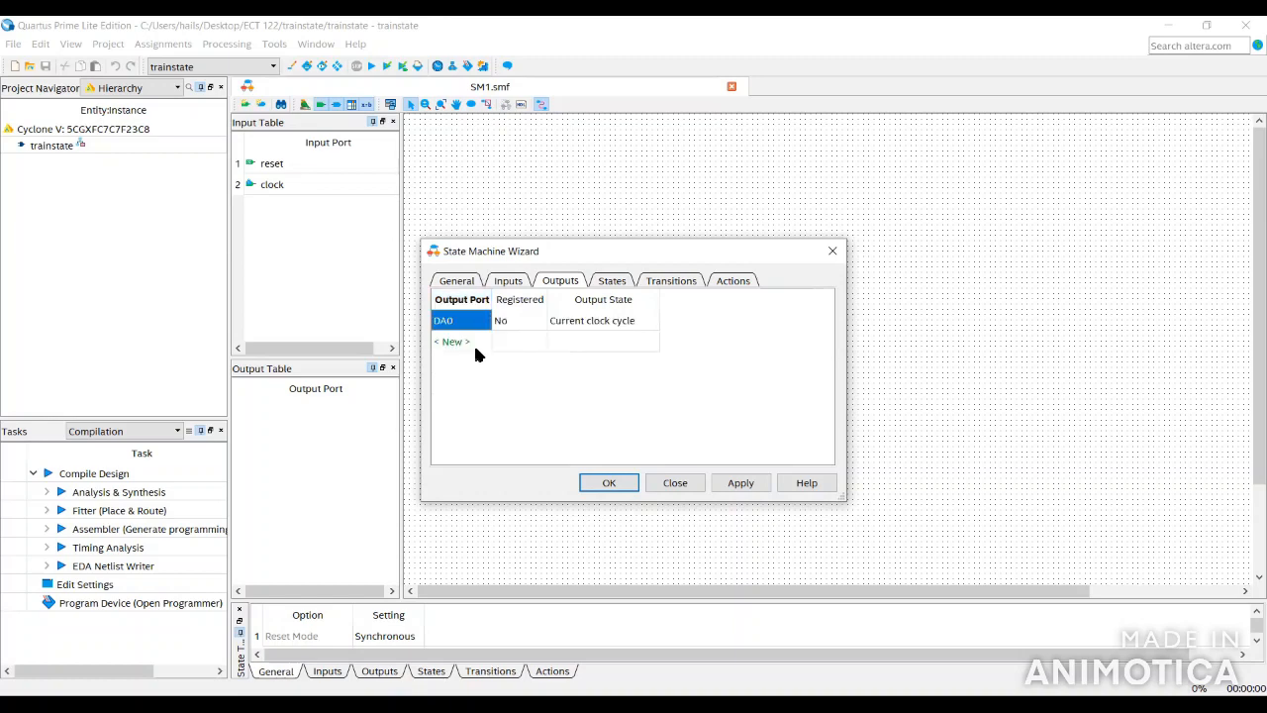
pyautogui.click(465, 333)
pyautogui.write('DB0')
pyautogui.press('Return')
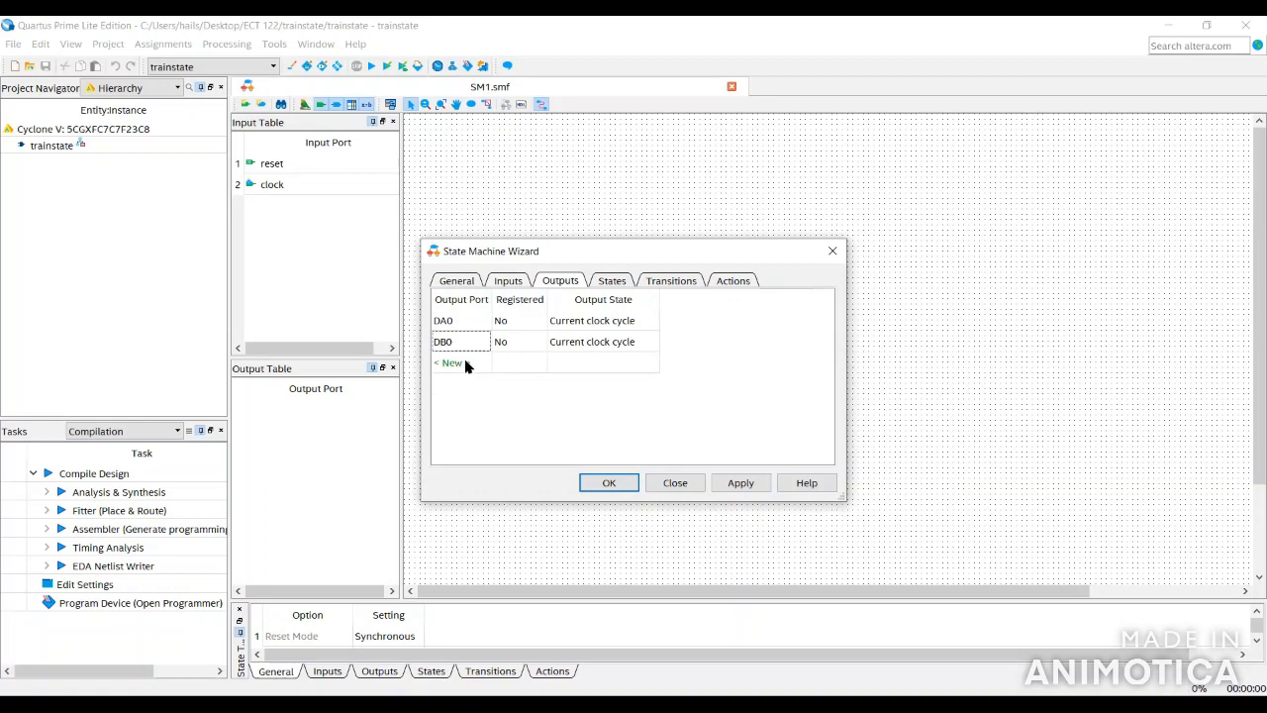
# Add the output ports Sw1, Sw2 and Sw3 below the two existing outputs
pyautogui.click(466, 364)
pyautogui.write('Sw1')
pyautogui.press('Return')
pyautogui.click(462, 377)
pyautogui.write('Sw2')
pyautogui.press('Return')
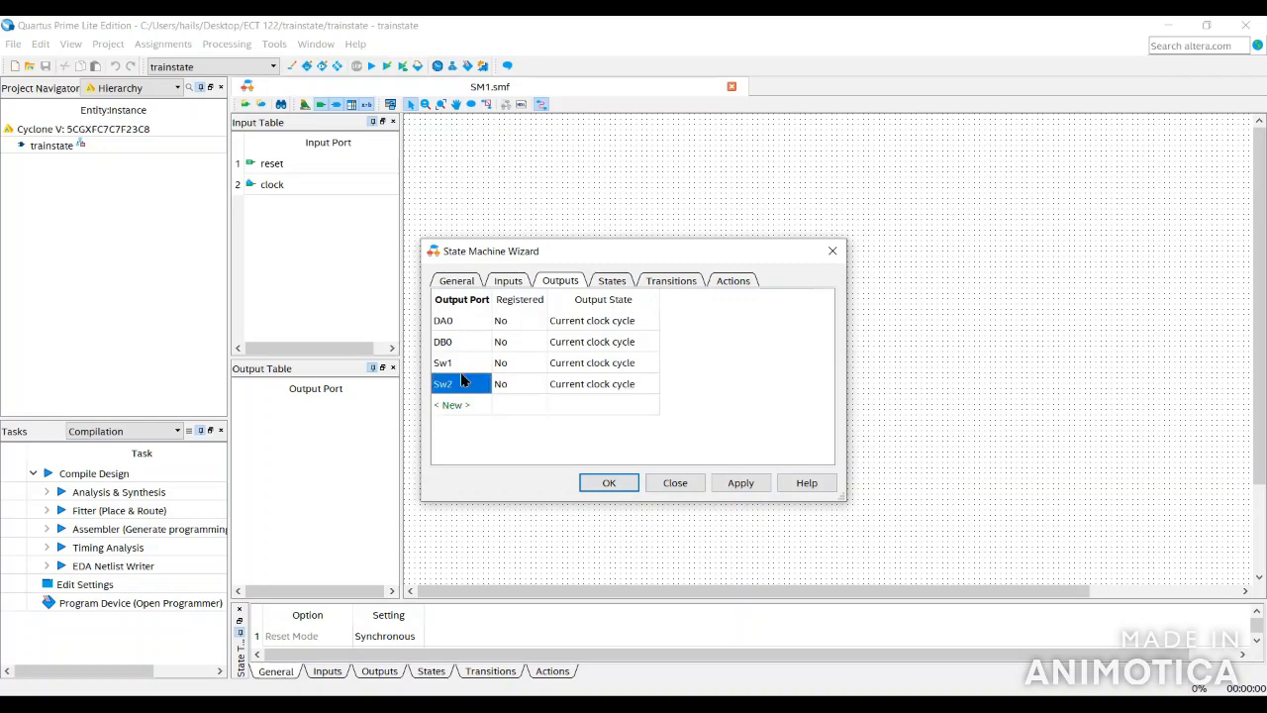
pyautogui.click(461, 401)
pyautogui.write('Sw3')
pyautogui.press('Return')
# Add the states abOUT and Bin to the state machine, with abOUT as the first state
pyautogui.click(609, 281)
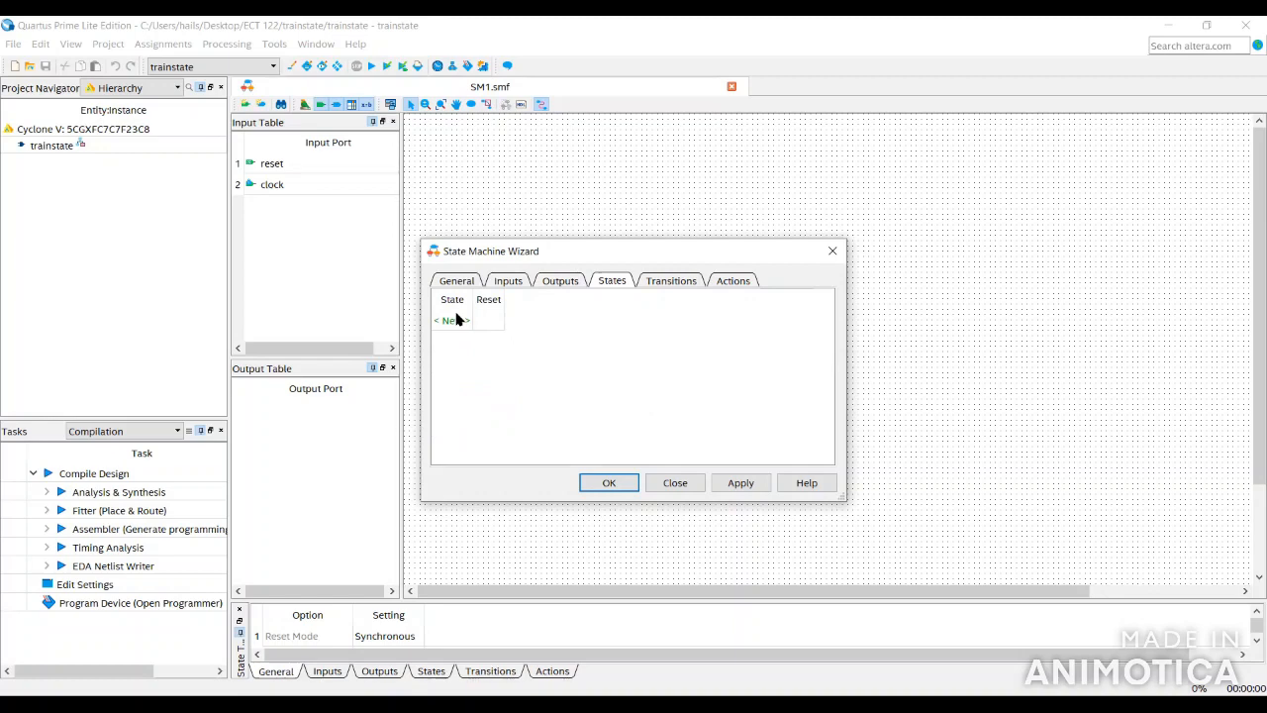
pyautogui.click(455, 318)
pyautogui.press('BackSpace')
pyautogui.write('abc0T')
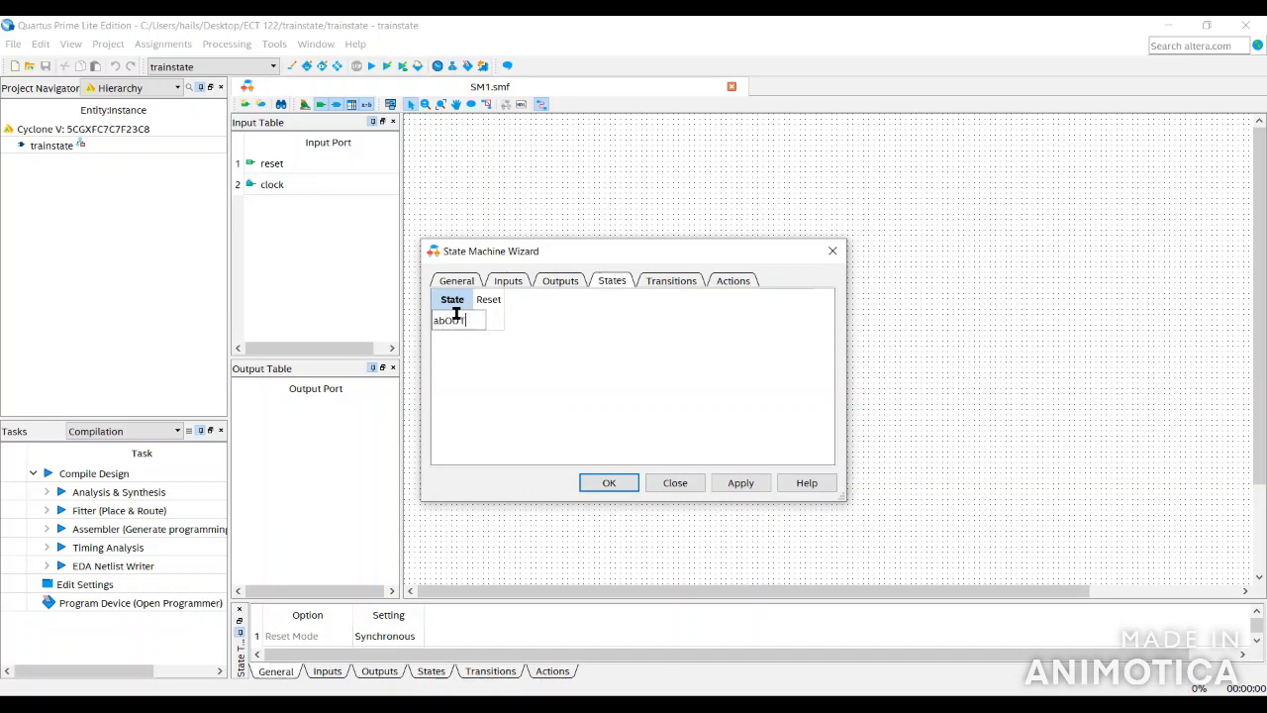
pyautogui.press('Return')
pyautogui.click(456, 343)
pyautogui.click(457, 339)
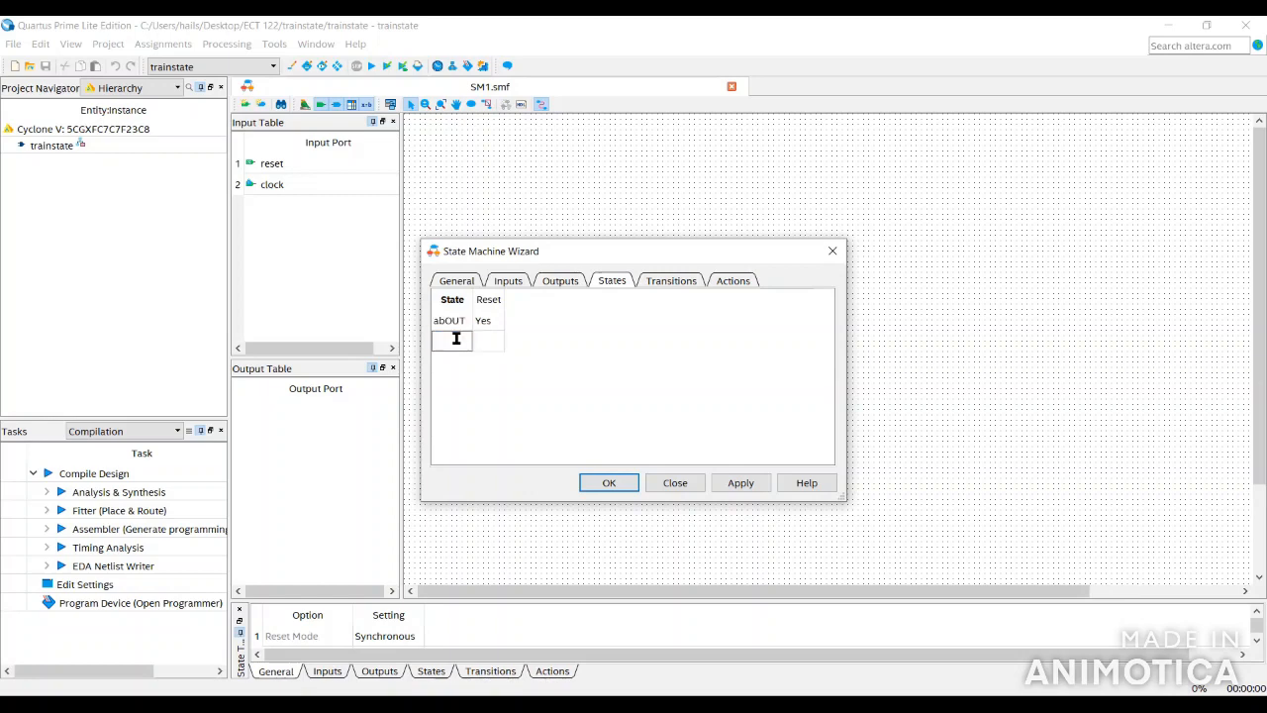
pyautogui.write('Bin')
pyautogui.press('Return')
# Add the states Ain and Asstop to the state machine's state list
pyautogui.click(447, 363)
pyautogui.click(447, 363)
pyautogui.write('Ain')
pyautogui.press('Return')
pyautogui.click(447, 384)
pyautogui.click(448, 384)
pyautogui.write('Asstop')
pyautogui.press('Return')
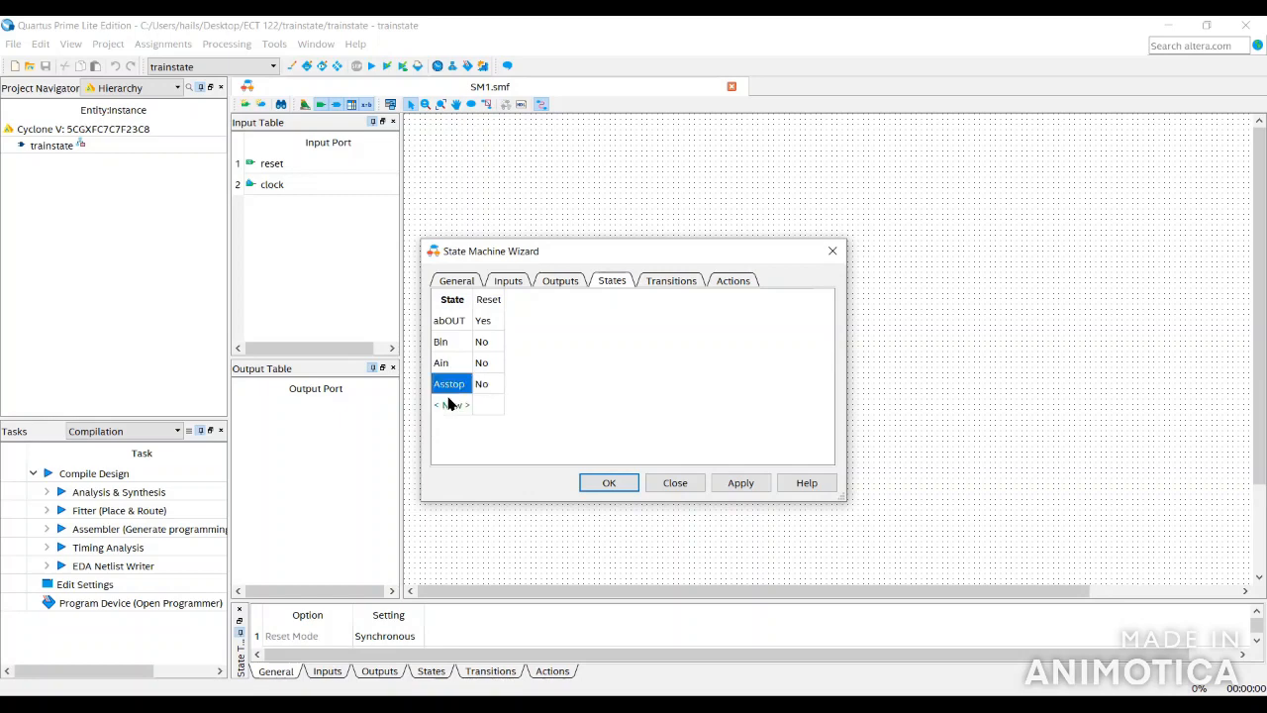
# Add a fifth state named Bstop to the state machine's state list
pyautogui.click(450, 406)
pyautogui.click(446, 403)
pyautogui.write('Bstop')
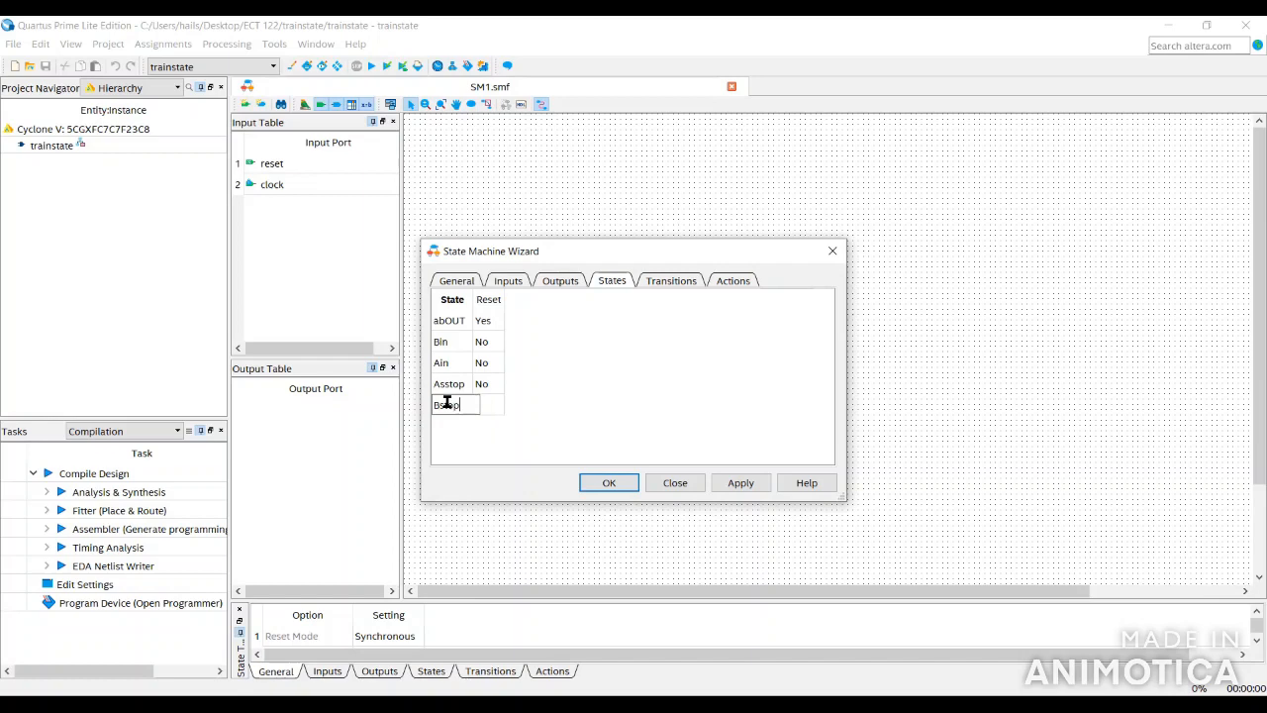
pyautogui.press('Return')
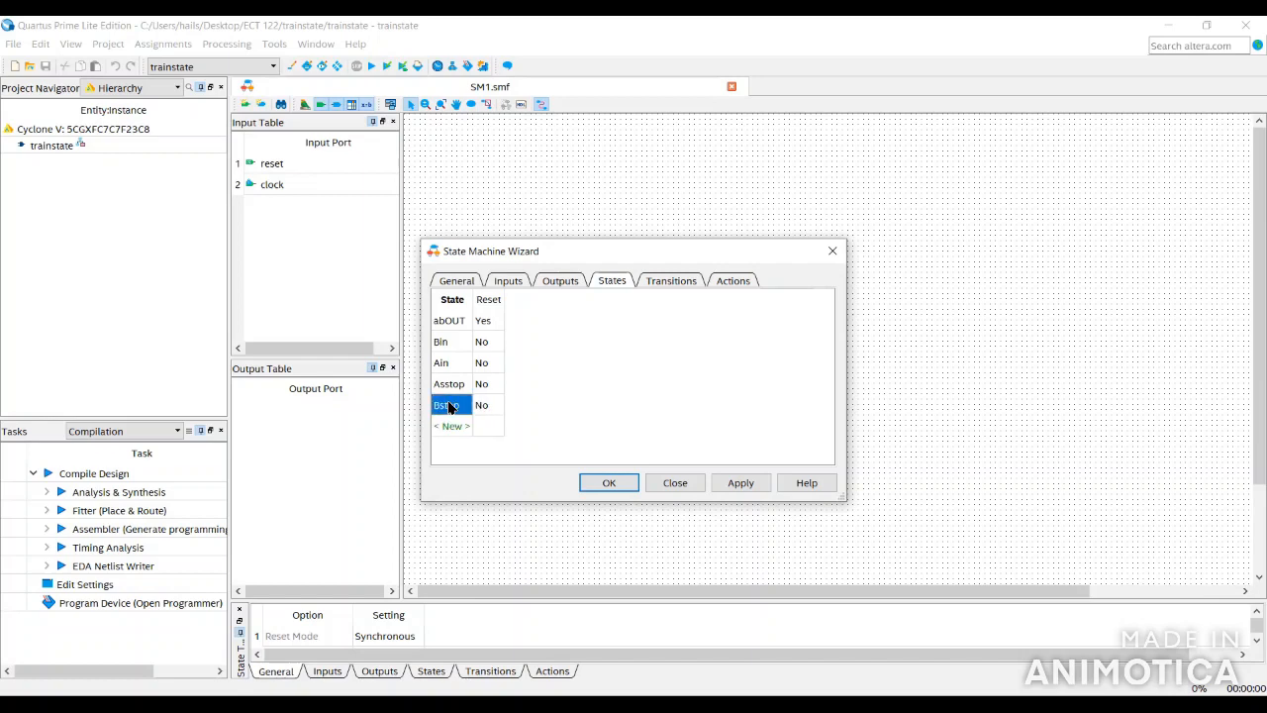
pyautogui.click(591, 398)
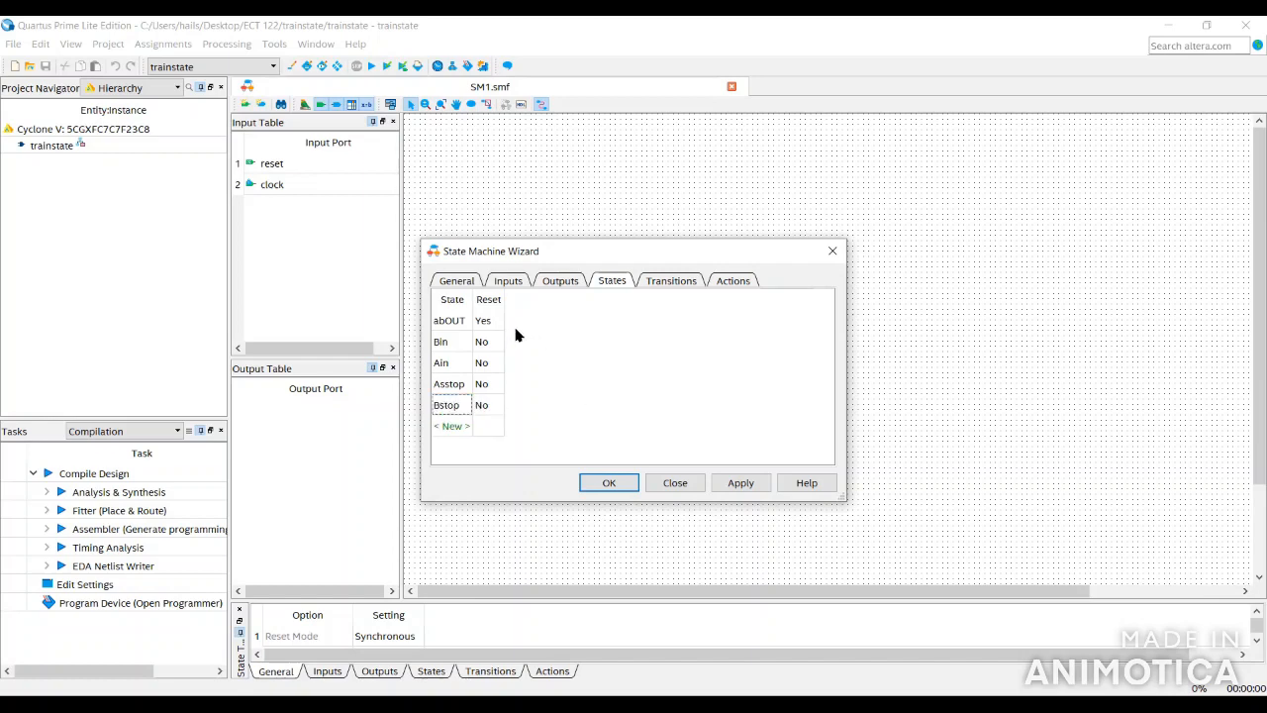
# Add a transition from abOUT to abOUT with the condition ~s1&~S2
pyautogui.click(659, 286)
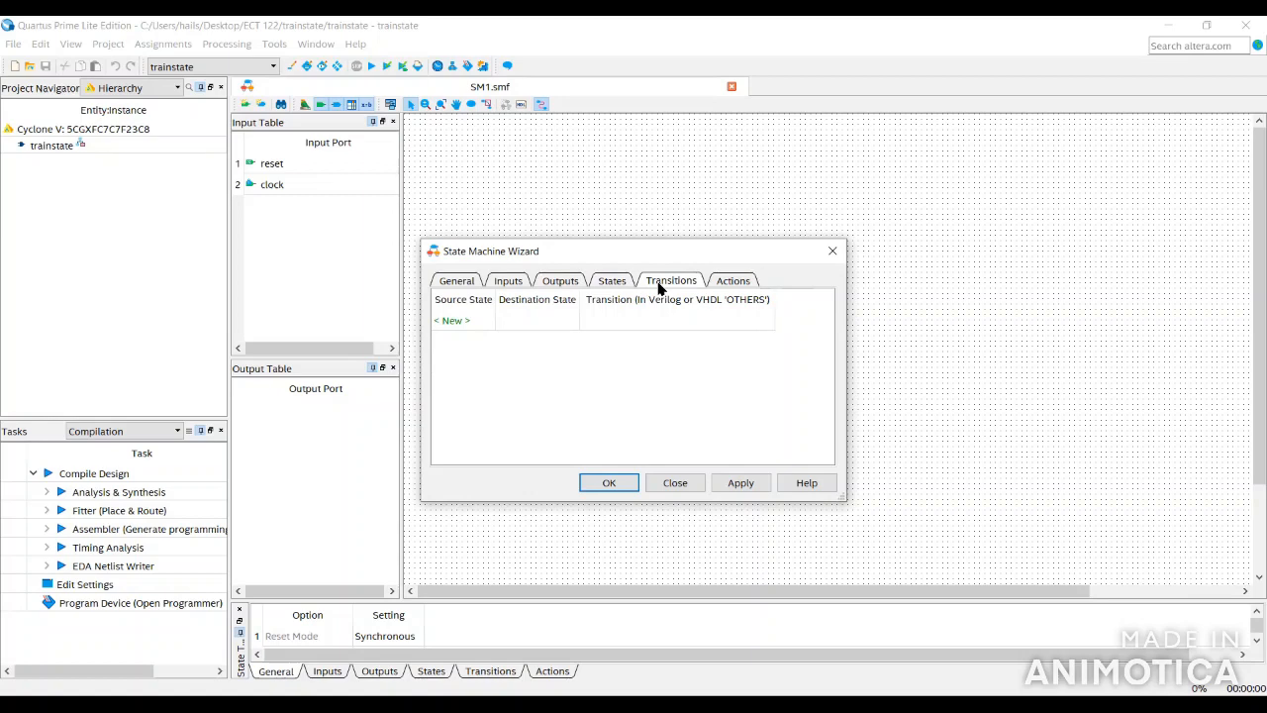
pyautogui.click(460, 325)
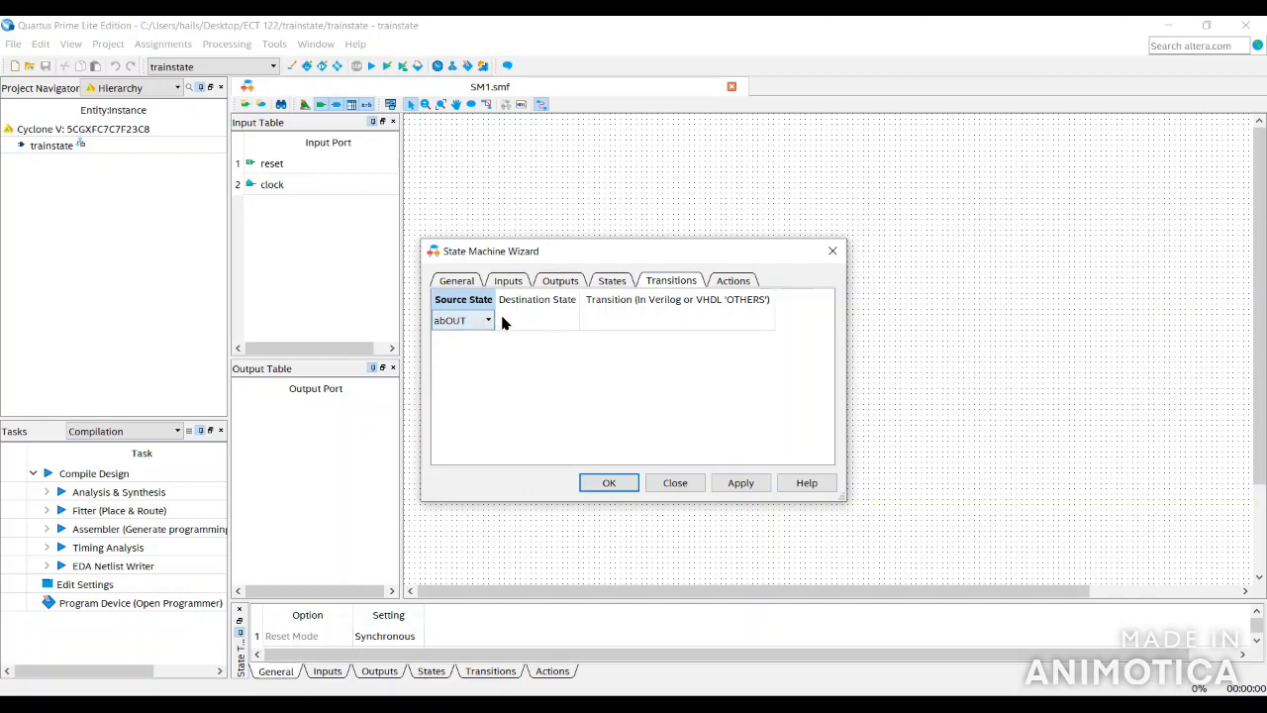
pyautogui.click(503, 323)
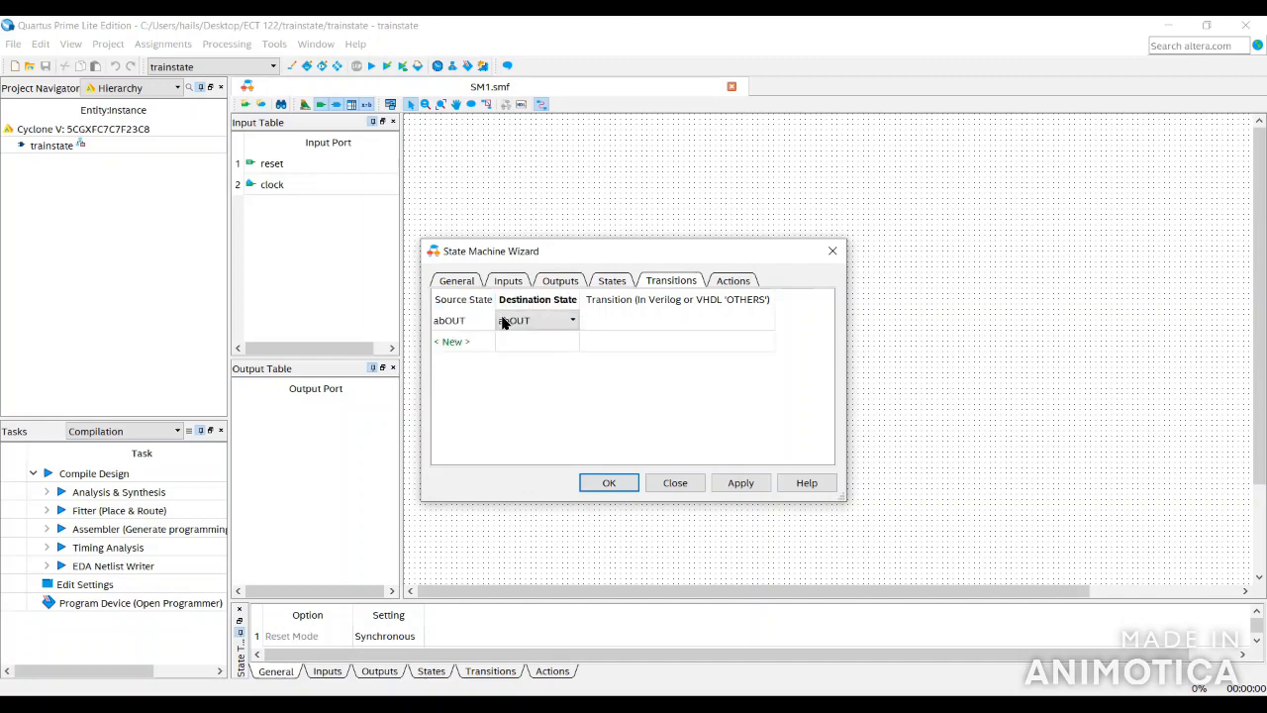
pyautogui.click(589, 318)
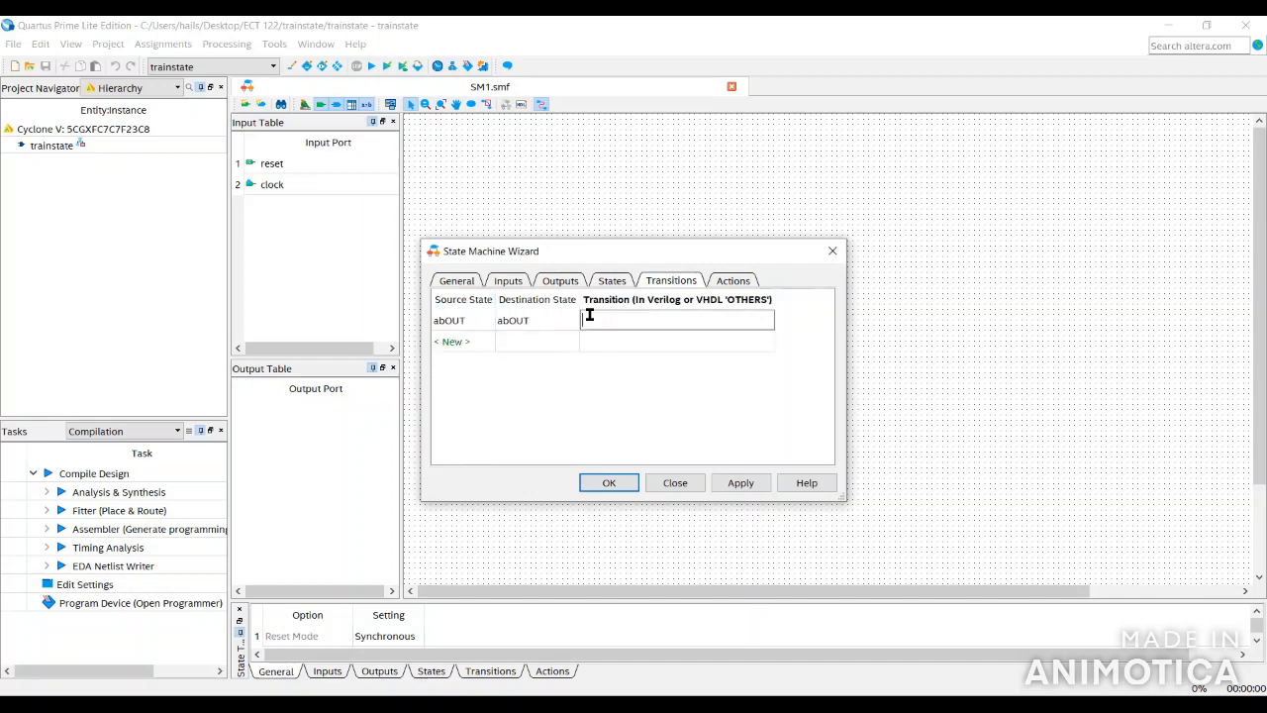
pyautogui.write('~s1')
pyautogui.write('&')
pyautogui.write('~S2')
pyautogui.press('Return')
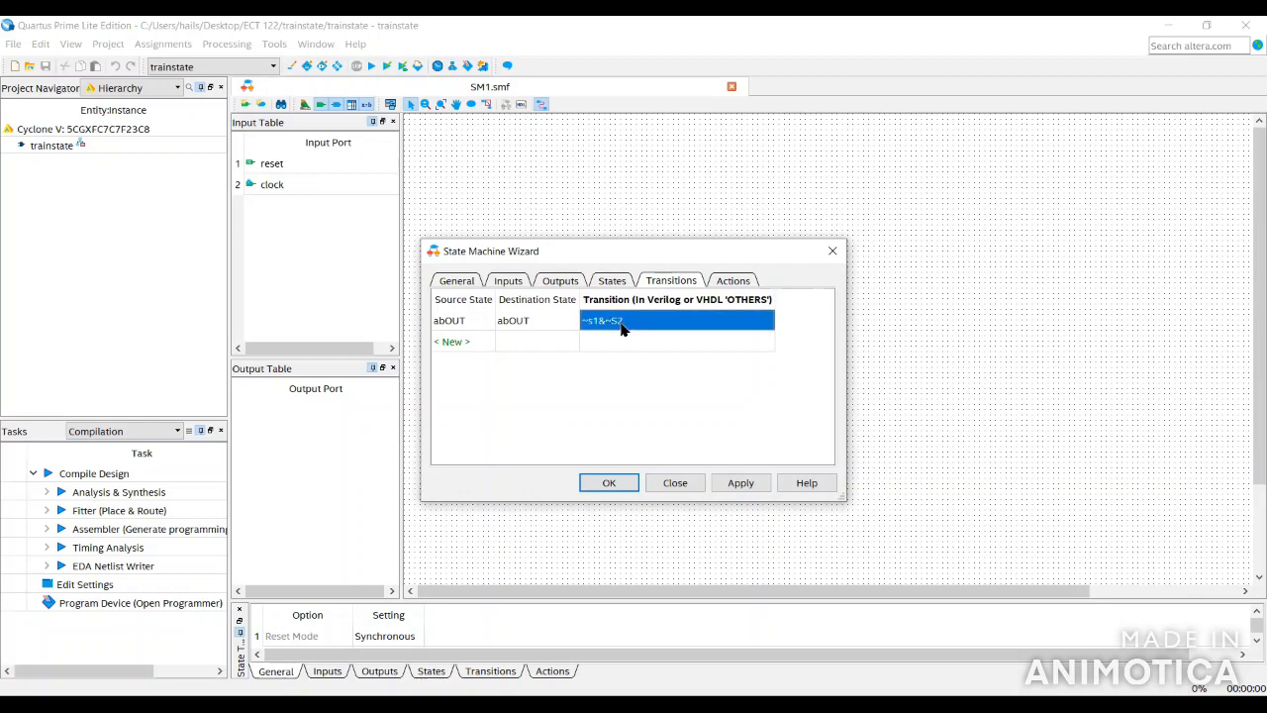
# Start a second transition row with abOUT as its source state and open its destination state for editing
pyautogui.click(454, 339)
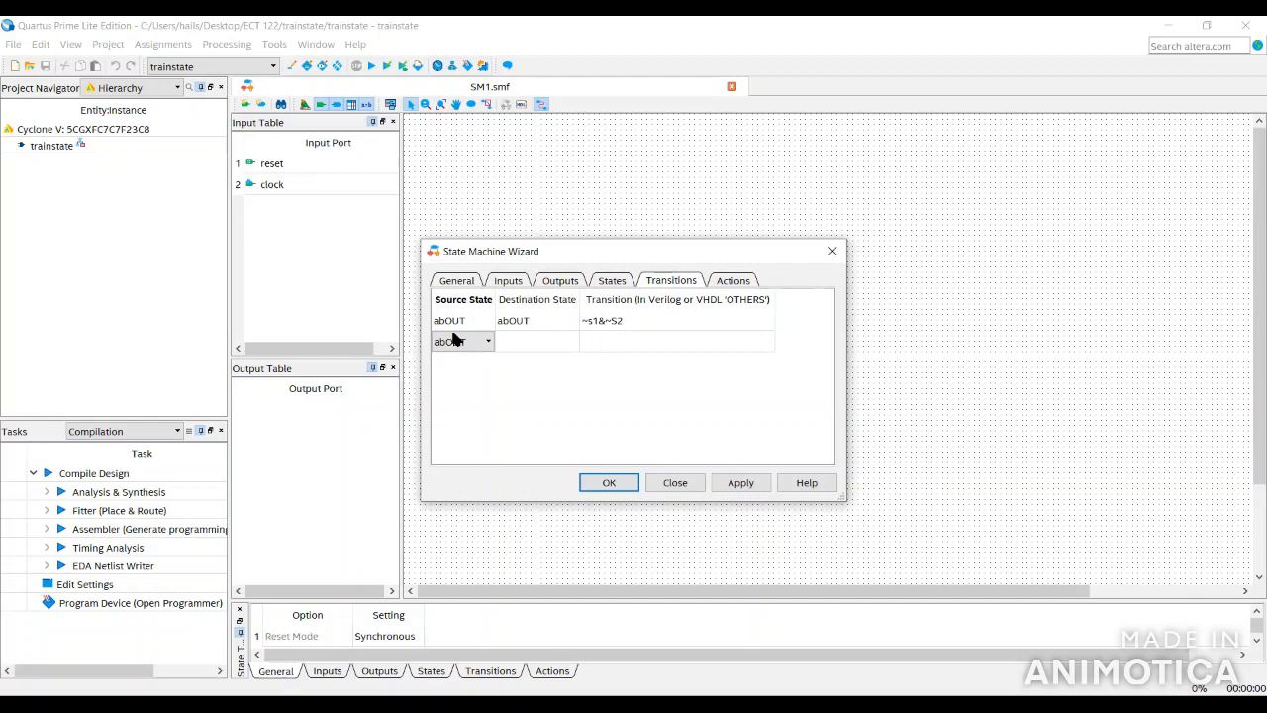
pyautogui.click(528, 341)
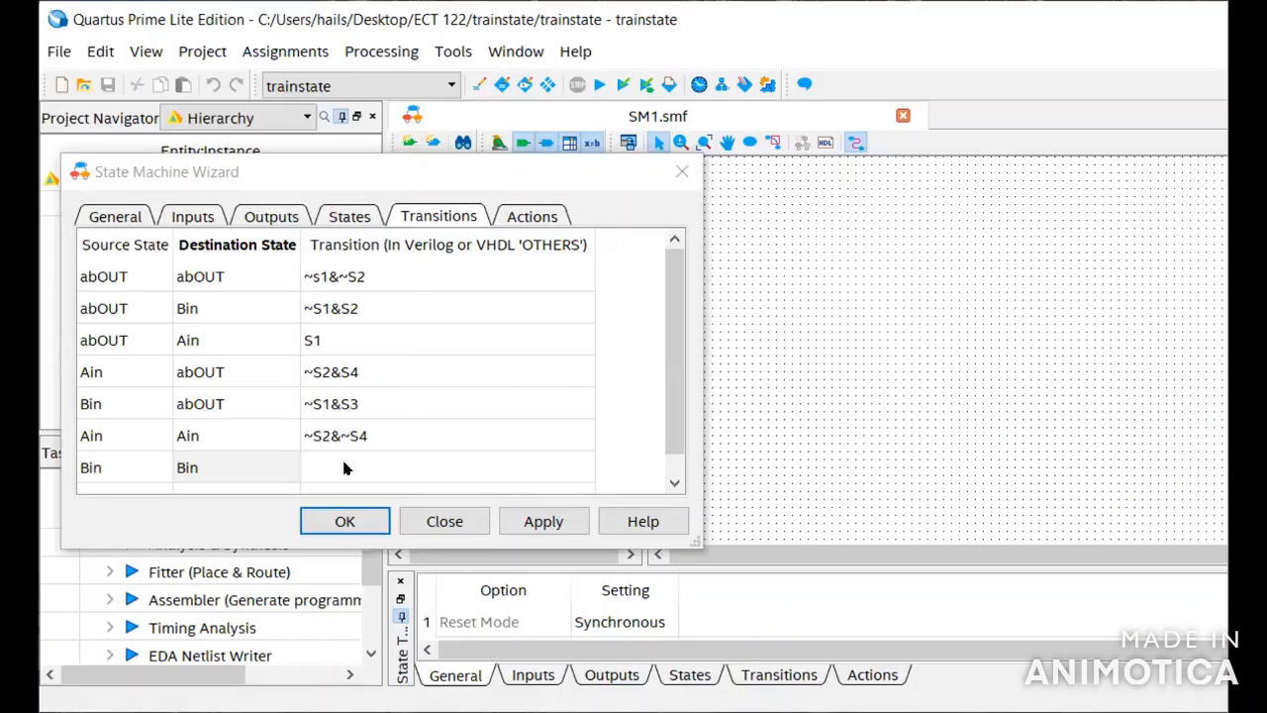
# Set the condition of the Bin-to-Bin transition to ~S1&~S3
pyautogui.click(339, 460)
pyautogui.write('~S1&~S3')
pyautogui.press('Return')
# Add a transition from Ain to Bstop with the condition S2&S4
pyautogui.click(119, 474)
pyautogui.click(119, 467)
pyautogui.click(121, 546)
pyautogui.click(185, 467)
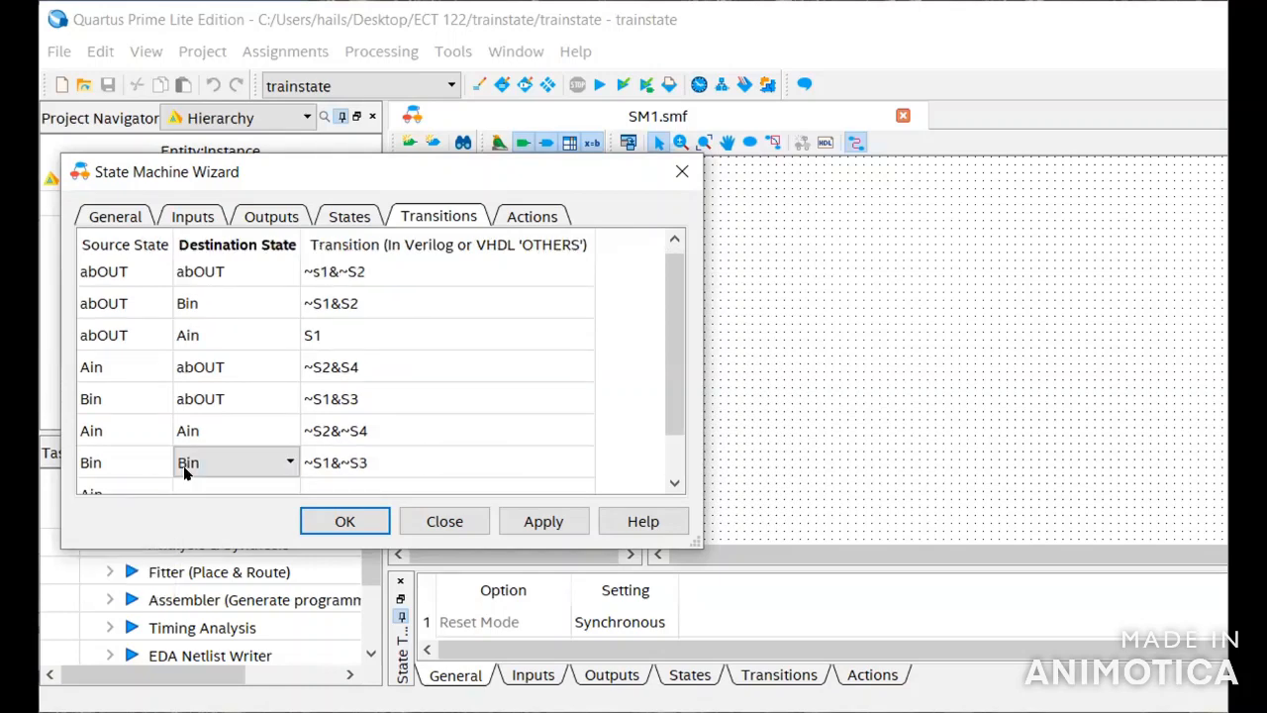
pyautogui.click(185, 481)
pyautogui.click(186, 485)
pyautogui.click(194, 604)
pyautogui.click(305, 477)
pyautogui.write('S2&S4')
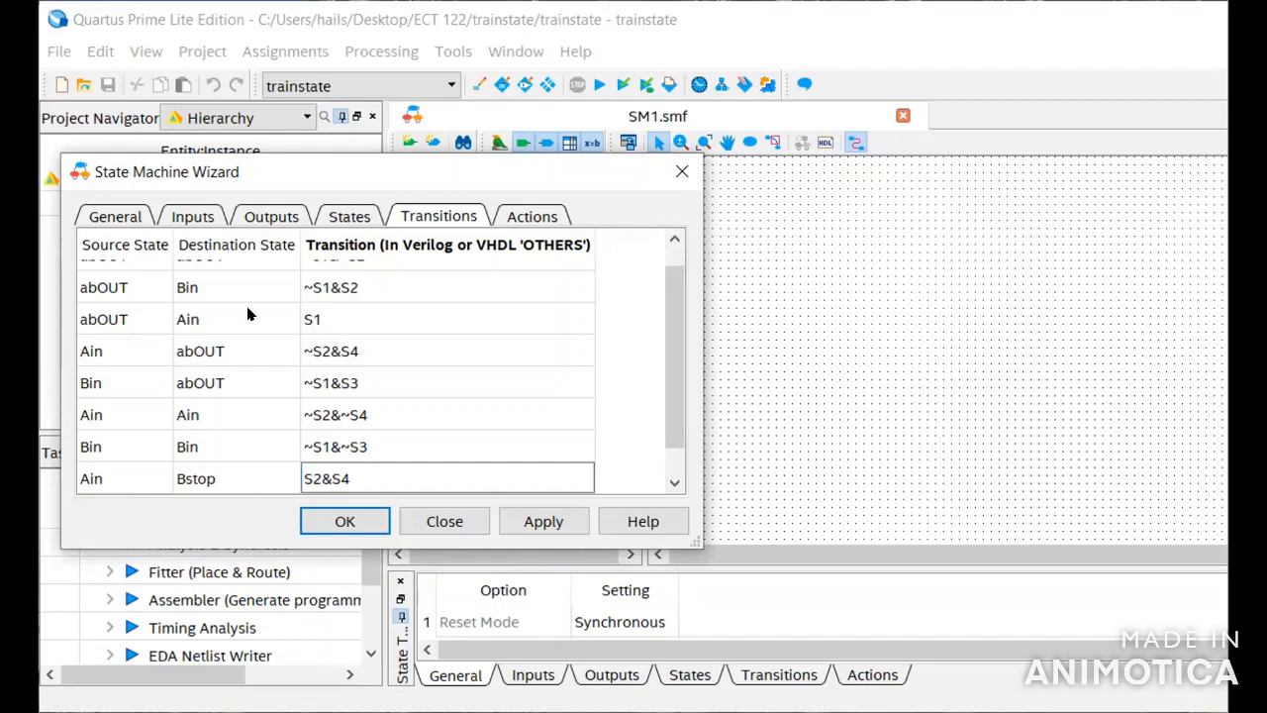
# Add a transition from Bstop to Bin with the condition S4
pyautogui.scroll(1, 248, 307)
pyautogui.moveTo(676, 360); pyautogui.dragTo(676, 407)
pyautogui.click(109, 474)
pyautogui.click(121, 596)
pyautogui.click(187, 474)
pyautogui.click(185, 520)
pyautogui.scroll(-1, 203, 426)
pyautogui.click(343, 435)
pyautogui.write('W')
pyautogui.press('BackSpace')
pyautogui.write('S4')
pyautogui.press('Return')
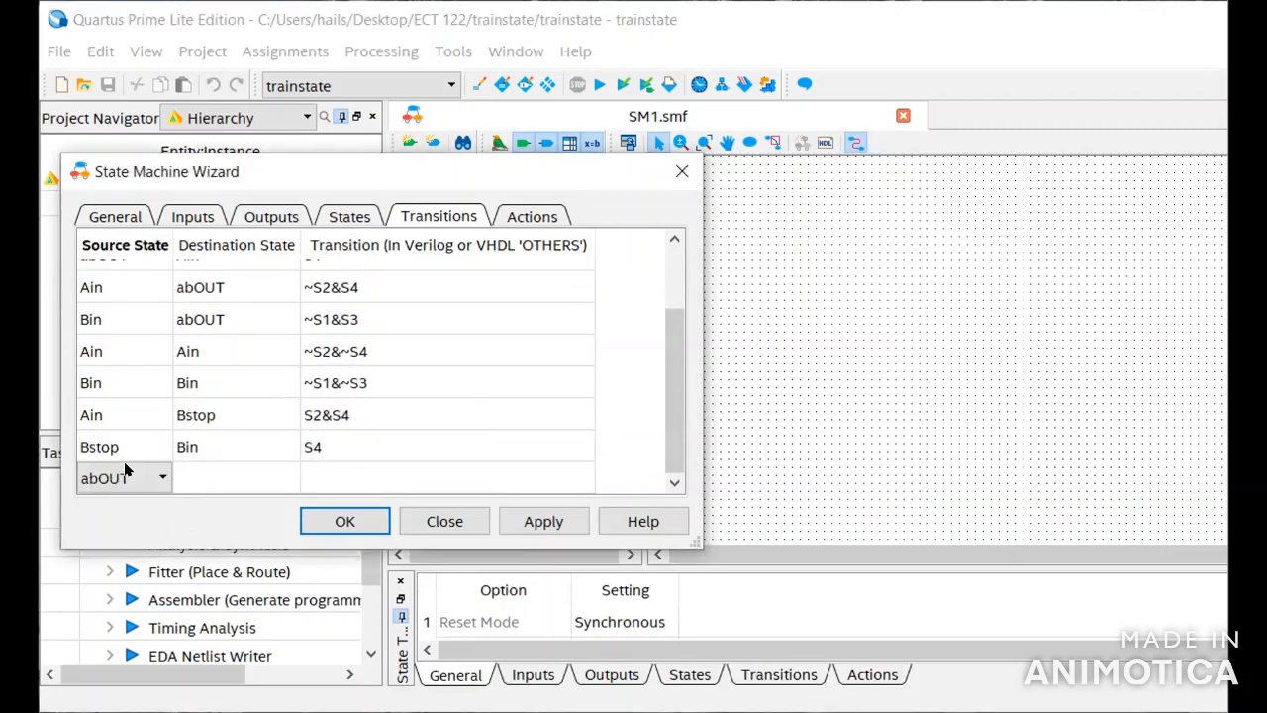
# Add a transition row with source state Bin and destination state Asstop
pyautogui.click(128, 502)
pyautogui.click(201, 472)
pyautogui.scroll(-2, 201, 470)
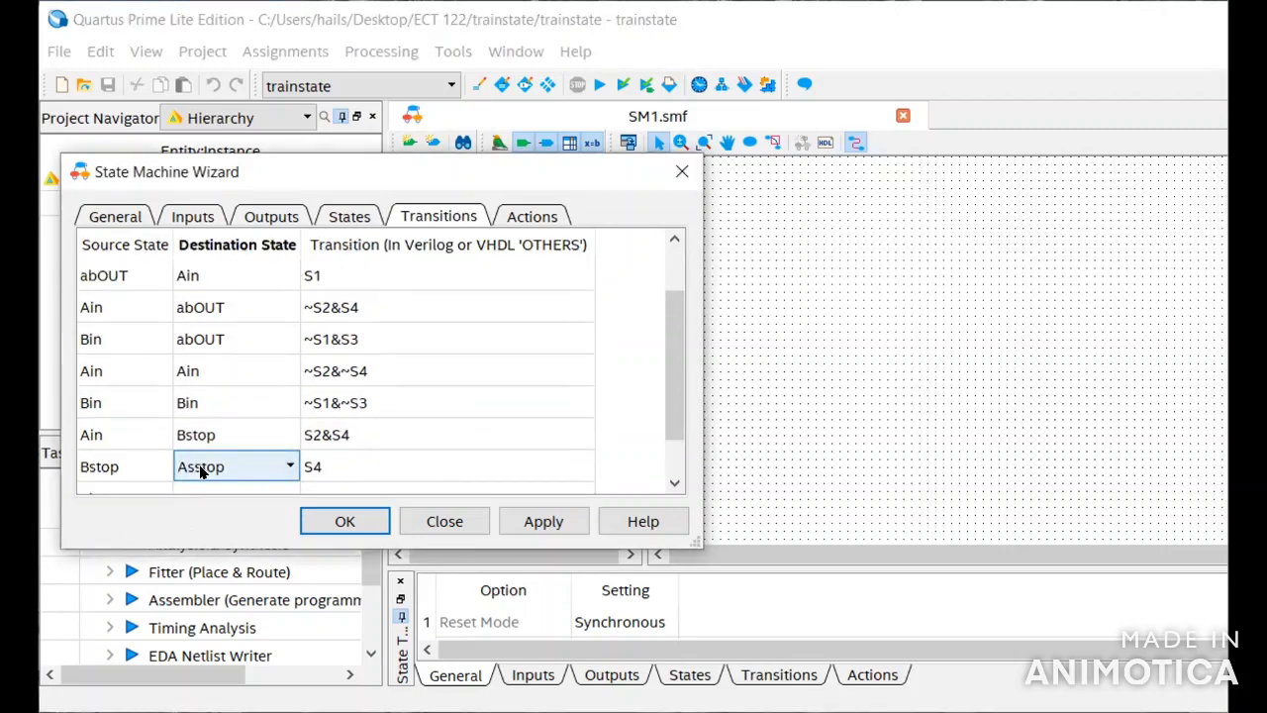
pyautogui.click(201, 468)
pyautogui.scroll(-2, 201, 468)
pyautogui.click(201, 443)
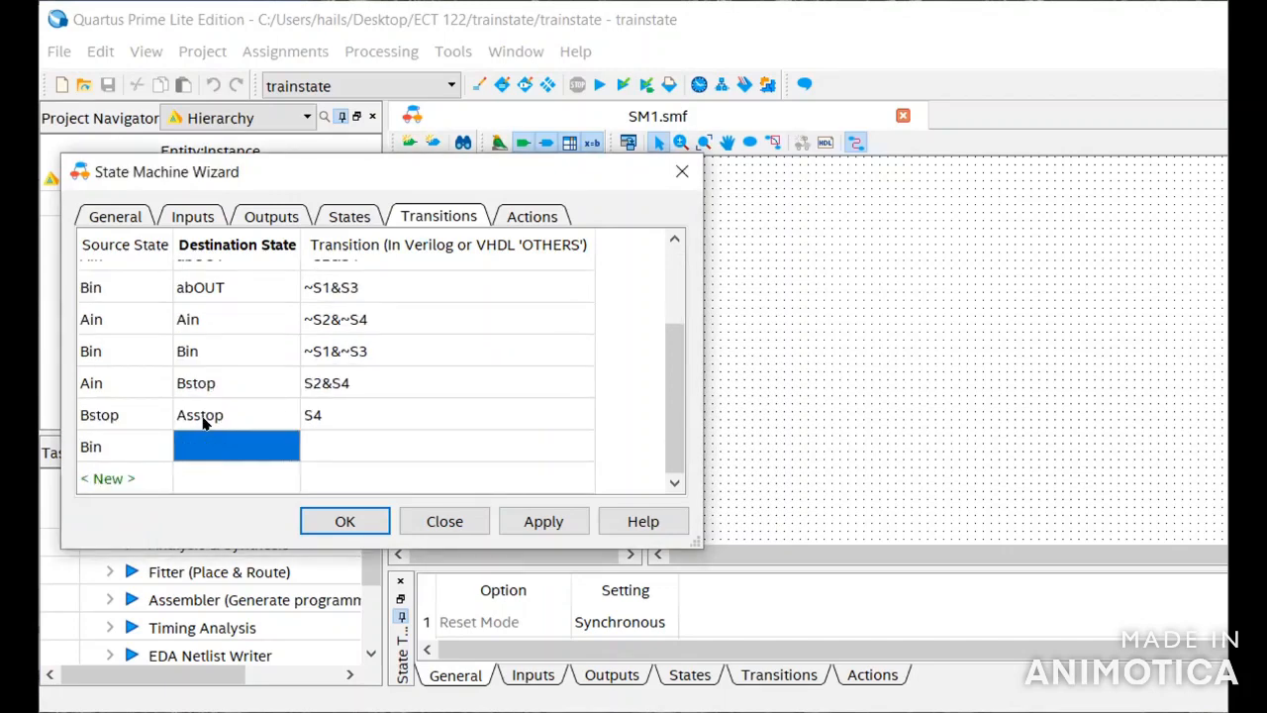
pyautogui.click(216, 441)
pyautogui.click(217, 537)
# Set the destination of the transition leaving Bstop back to Bin
pyautogui.click(232, 399)
pyautogui.scroll(-2, 232, 399)
pyautogui.click(236, 407)
pyautogui.click(238, 407)
pyautogui.click(237, 408)
pyautogui.click(239, 484)
# Enter S1&~S3 as the condition of the Bin-to-Asstop transition
pyautogui.doubleClick(306, 434)
pyautogui.scroll(-2, 306, 432)
pyautogui.doubleClick(307, 434)
pyautogui.write('S1&~S3')
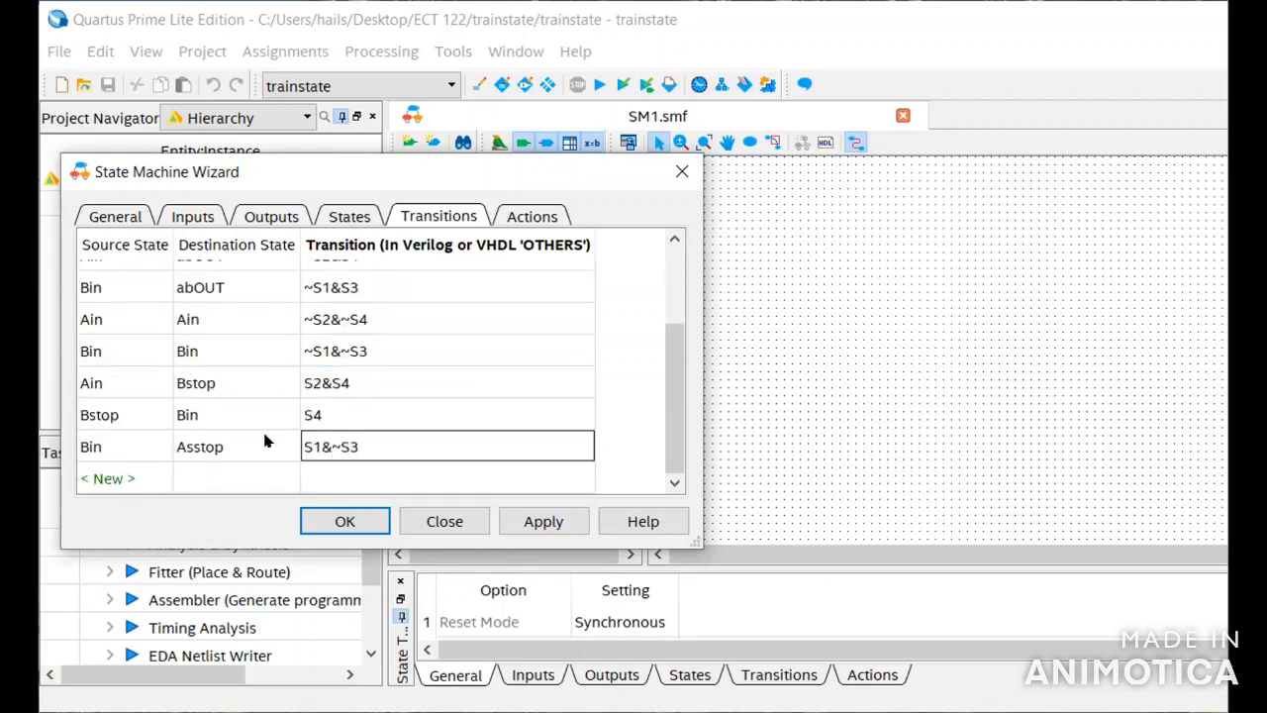
# Add a transition from Asstop to Ain with the condition S3
pyautogui.click(127, 445)
pyautogui.scroll(-2, 127, 447)
pyautogui.doubleClick(126, 477)
pyautogui.click(126, 477)
pyautogui.click(127, 563)
pyautogui.click(204, 424)
pyautogui.scroll(-2, 204, 424)
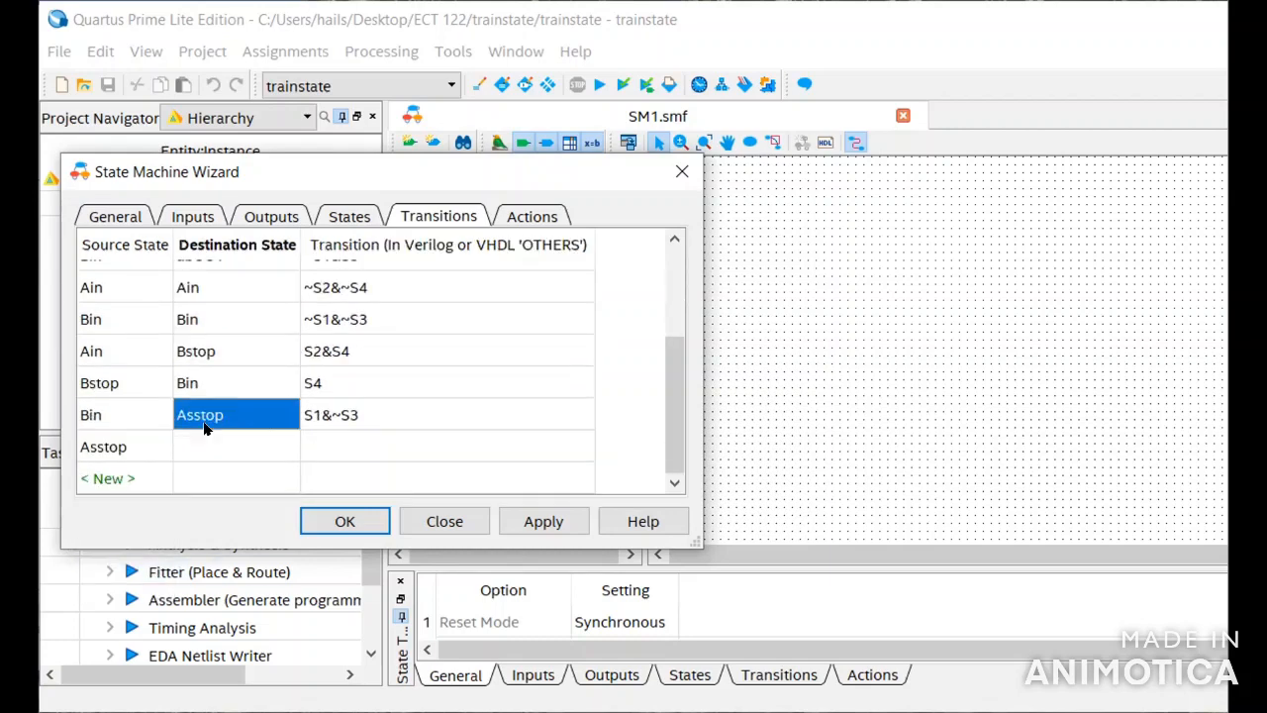
pyautogui.click(215, 446)
pyautogui.click(216, 442)
pyautogui.click(205, 511)
pyautogui.doubleClick(319, 445)
pyautogui.write('S3')
pyautogui.press('Return')
# Add a transition from Asstop to itself with the condition ~S3
pyautogui.click(107, 478)
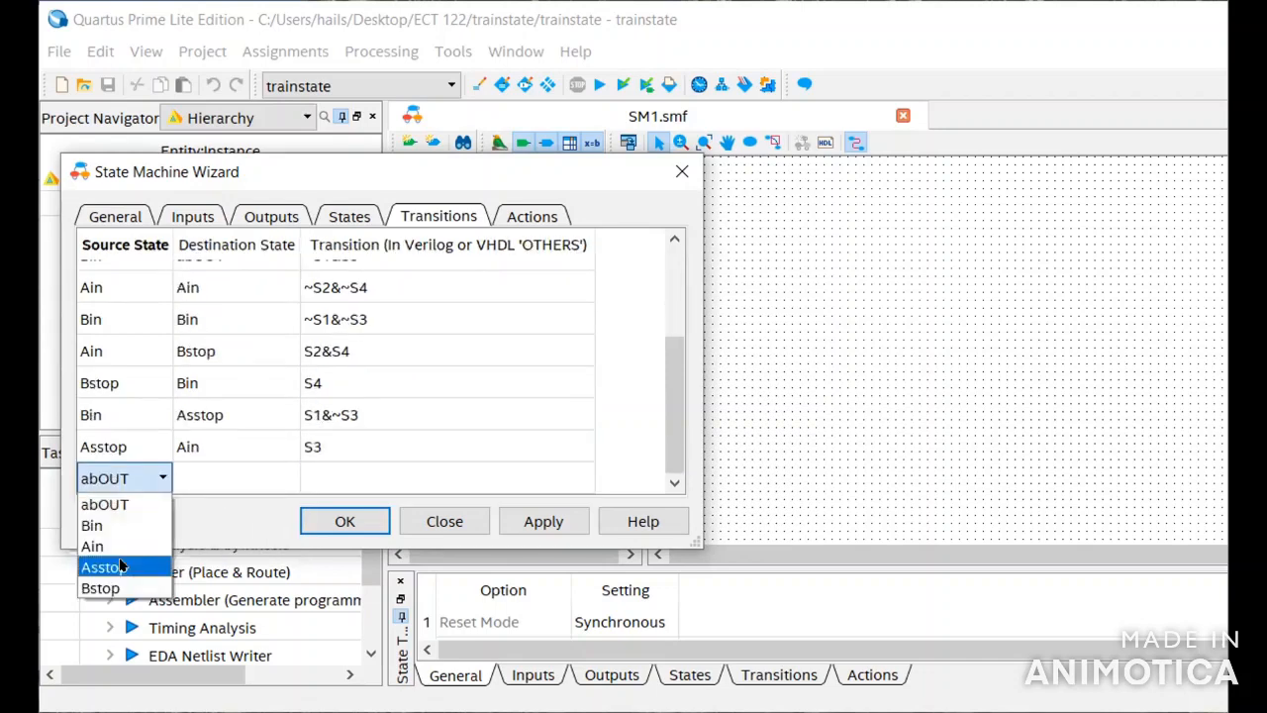
pyautogui.click(111, 561)
pyautogui.click(201, 476)
pyautogui.scroll(-2, 200, 466)
pyautogui.click(199, 447)
pyautogui.click(199, 447)
pyautogui.click(204, 548)
pyautogui.click(303, 441)
pyautogui.scroll(-2, 303, 437)
pyautogui.doubleClick(303, 441)
pyautogui.write('~S3')
pyautogui.press('Return')
# Add a transition from Bstop to itself with the condition ~S4
pyautogui.click(129, 479)
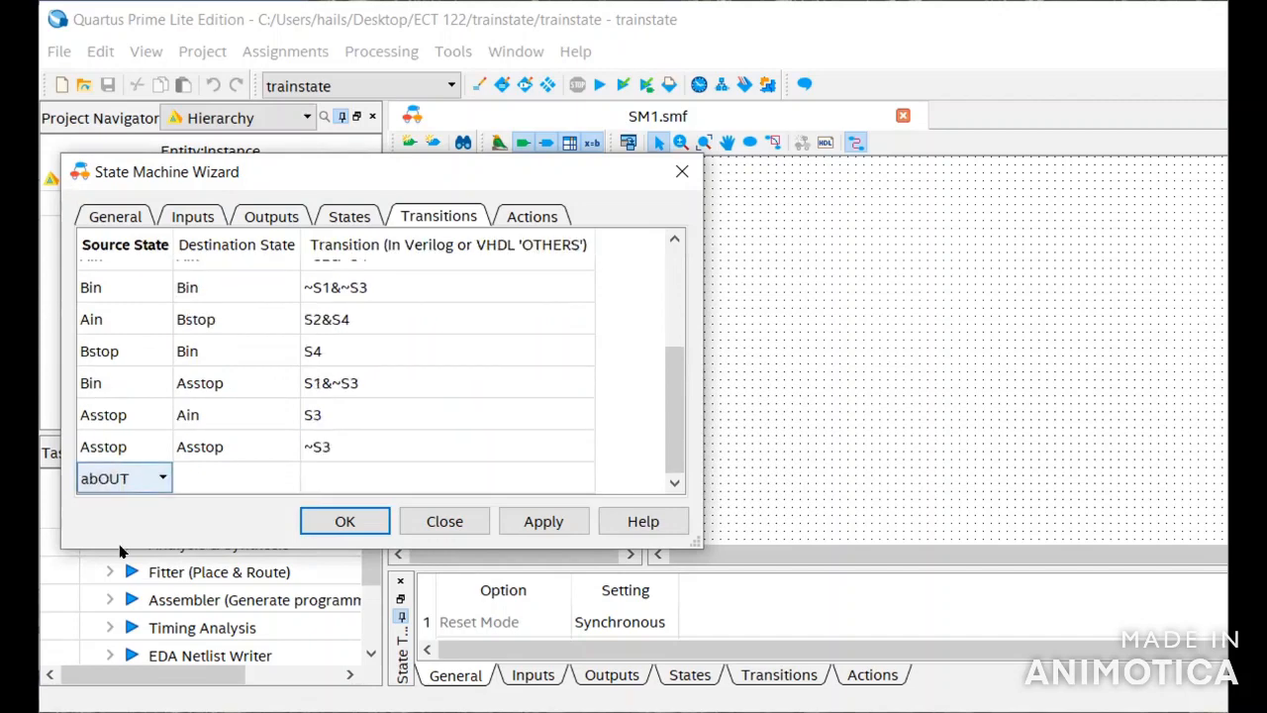
pyautogui.click(121, 612)
pyautogui.click(190, 475)
pyautogui.scroll(-2, 198, 463)
pyautogui.click(204, 452)
pyautogui.click(204, 451)
pyautogui.click(207, 608)
pyautogui.click(338, 444)
pyautogui.scroll(-2, 341, 440)
pyautogui.doubleClick(340, 440)
pyautogui.write('~S4')
pyautogui.press('BackSpace')
pyautogui.press('BackSpace')
pyautogui.write('S4')
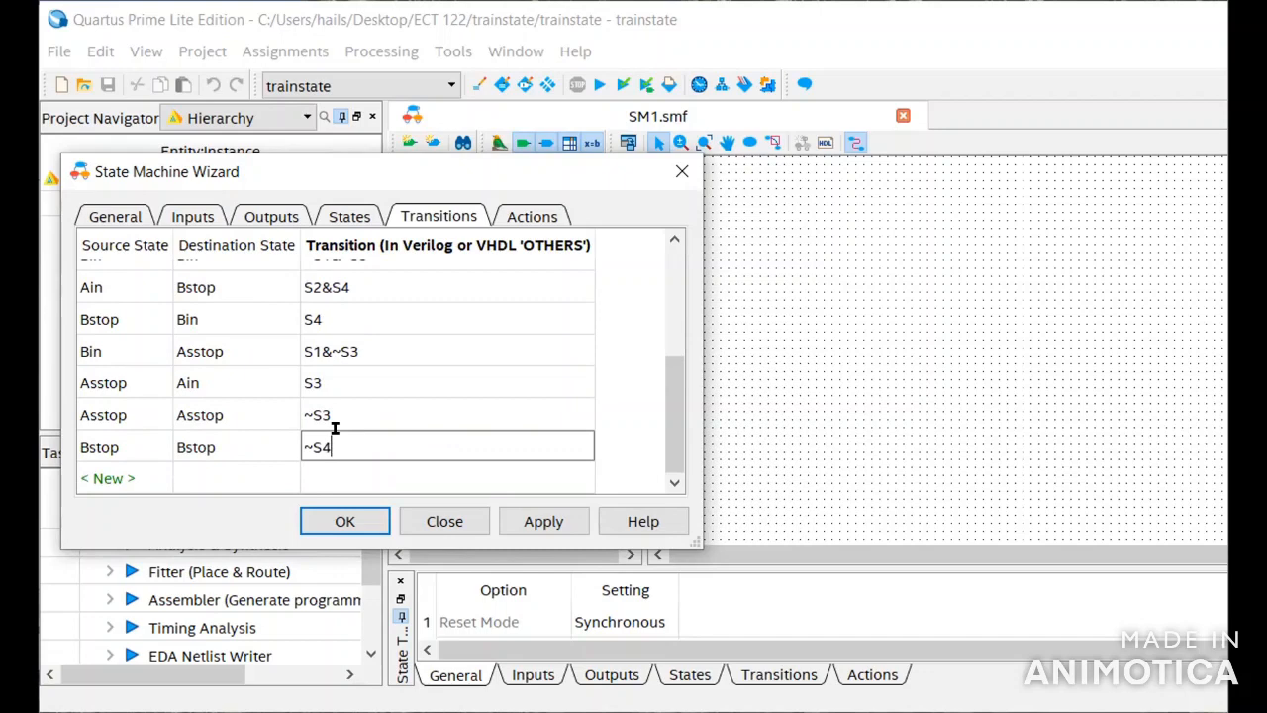
pyautogui.press('Return')
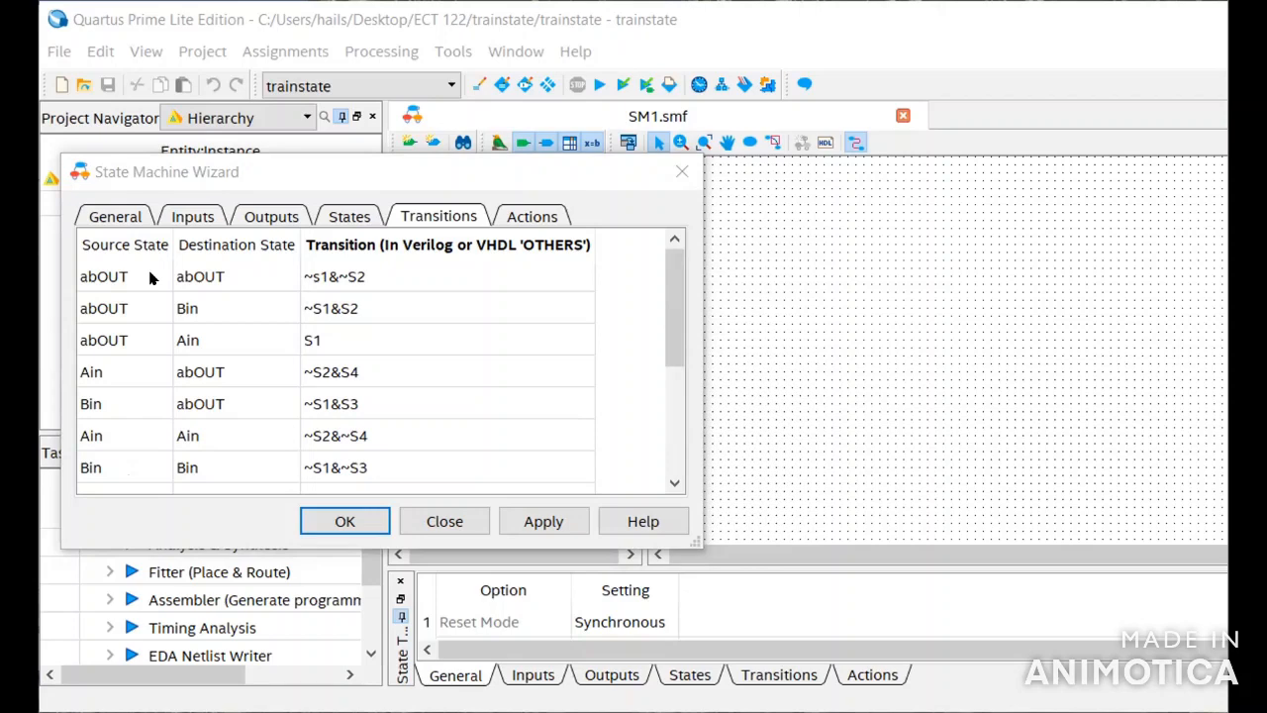
# Review the transition list row by row, checking each source state, destination state and condition
pyautogui.click(150, 279)
pyautogui.press('Down')
pyautogui.press('Down')
pyautogui.press('Down')
pyautogui.press('Down')
pyautogui.press('Down')
pyautogui.press('Down')
pyautogui.press('Down')
pyautogui.press('Down')
pyautogui.press('Down')
pyautogui.press('Down')
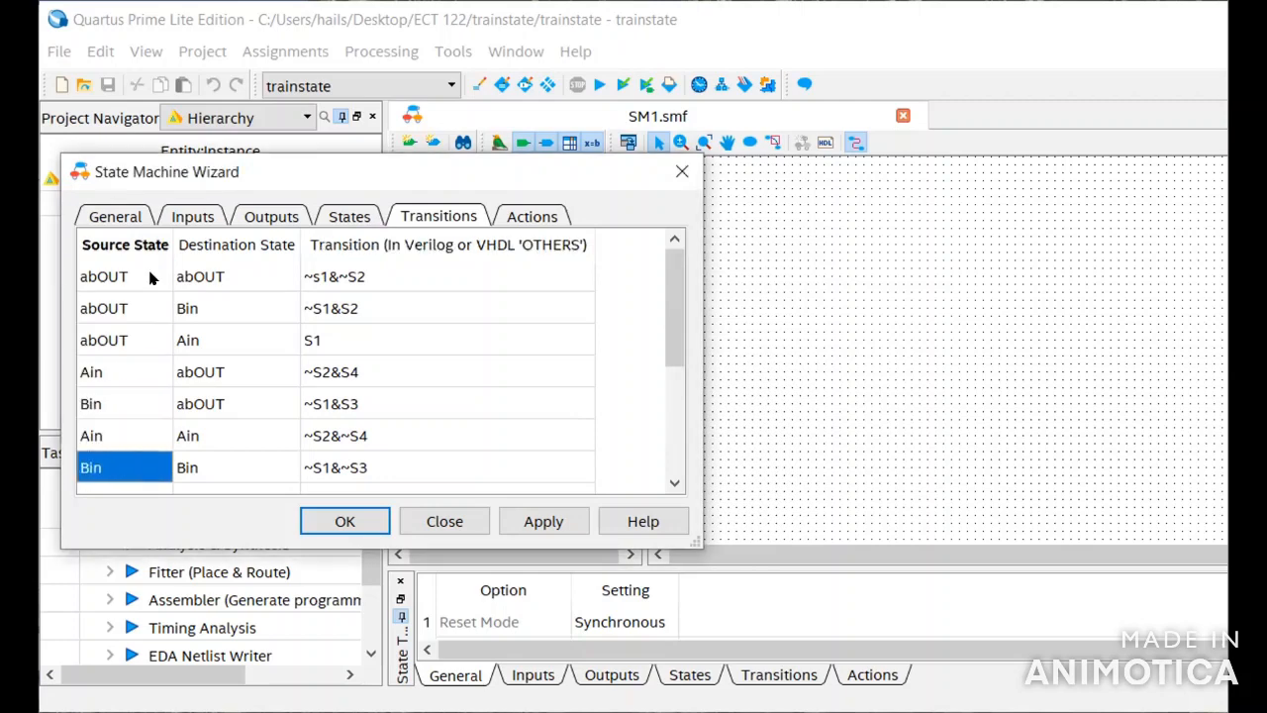
pyautogui.press('Down')
pyautogui.press('Down')
pyautogui.press('Down')
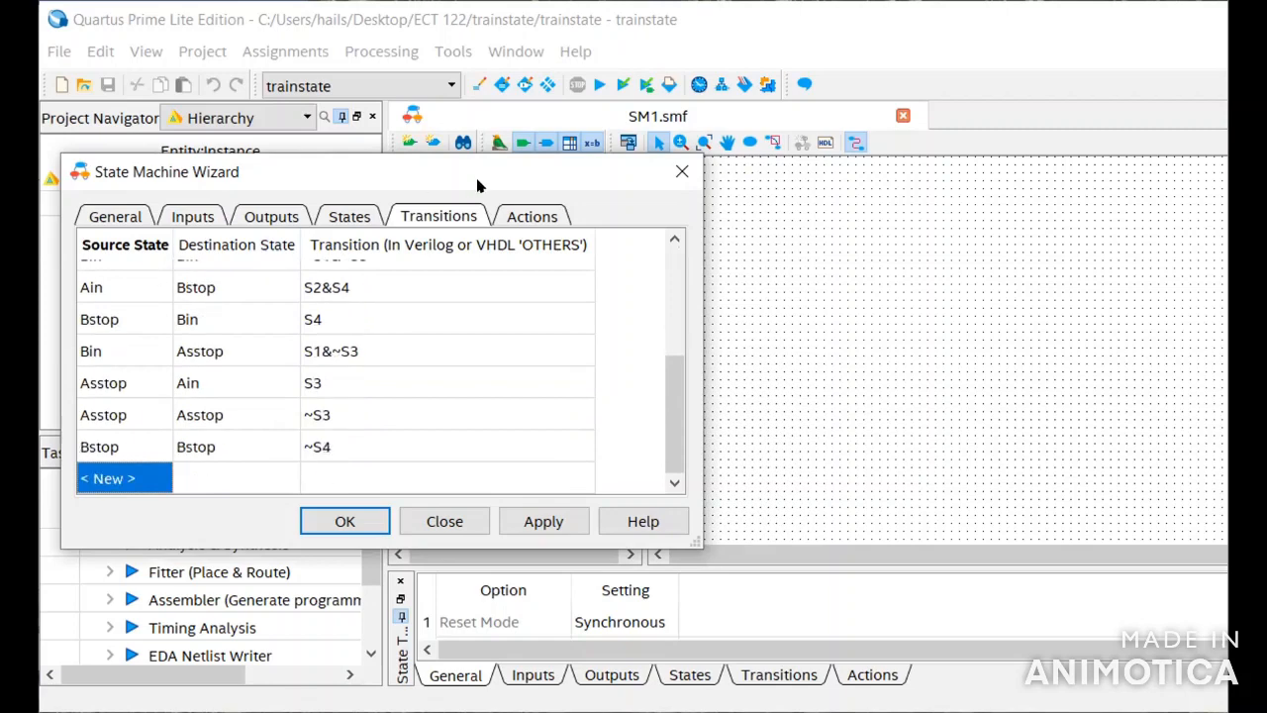
# Add an output action that sets DA0 to 1 in state abOUT
pyautogui.click(519, 215)
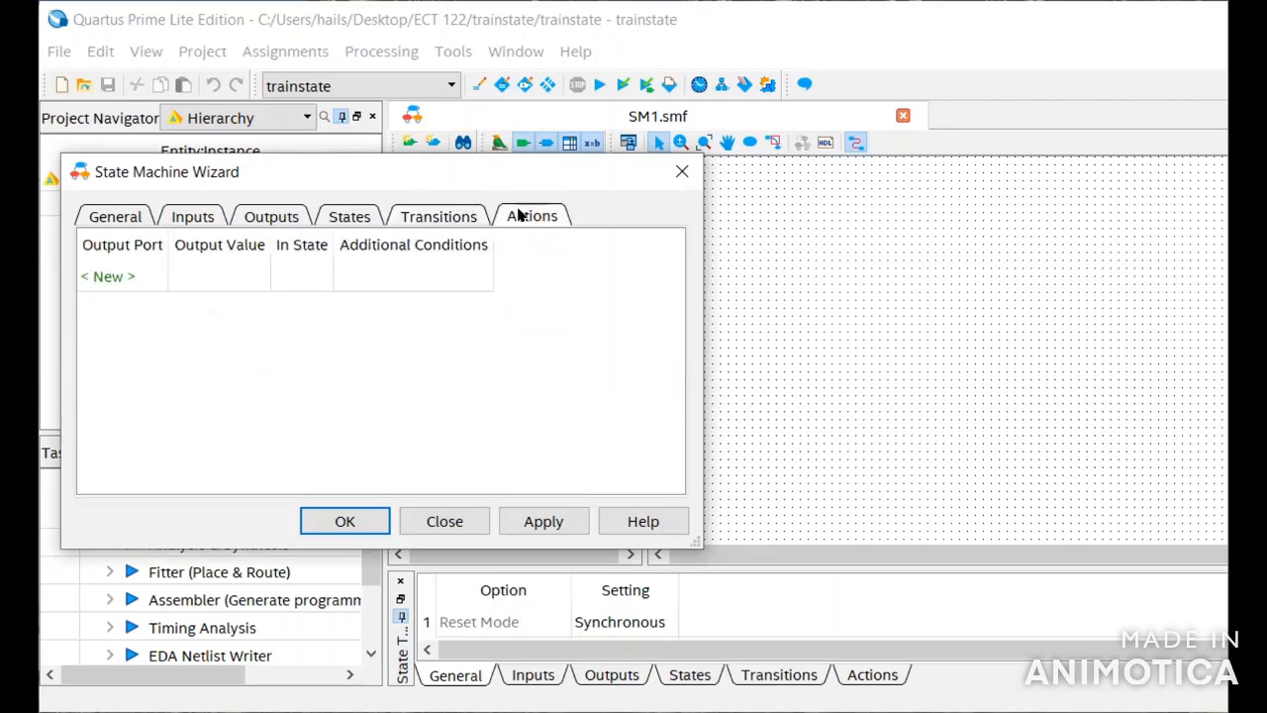
pyautogui.click(139, 272)
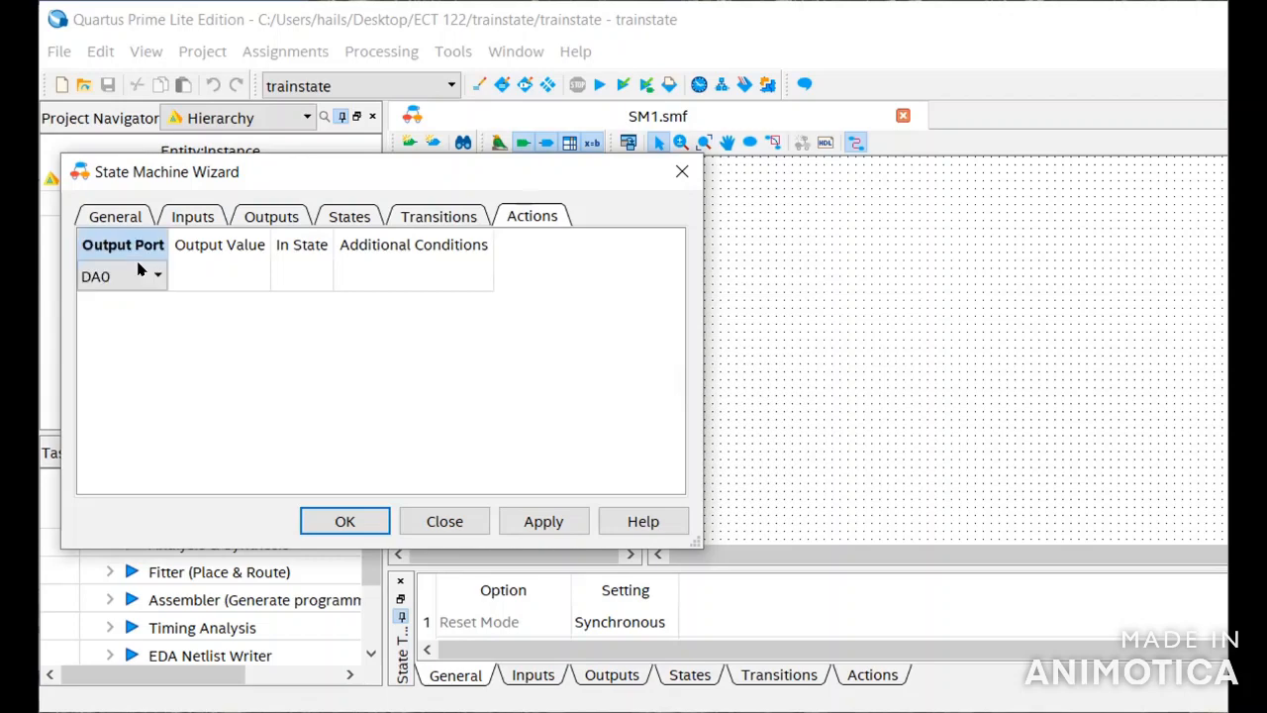
pyautogui.click(188, 278)
pyautogui.click(180, 265)
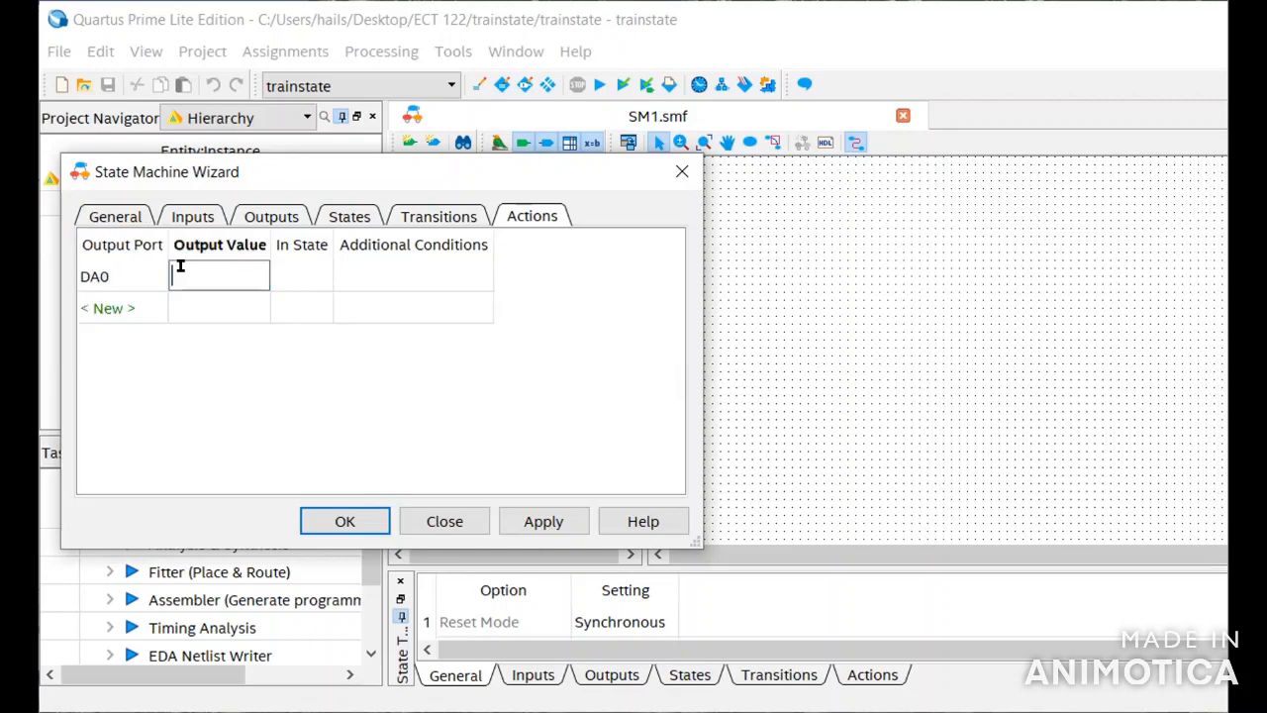
pyautogui.click(327, 275)
pyautogui.click(303, 275)
pyautogui.click(227, 270)
pyautogui.write('1')
# Add an output action that sets DB0 to 1 in state abOUT
pyautogui.click(105, 318)
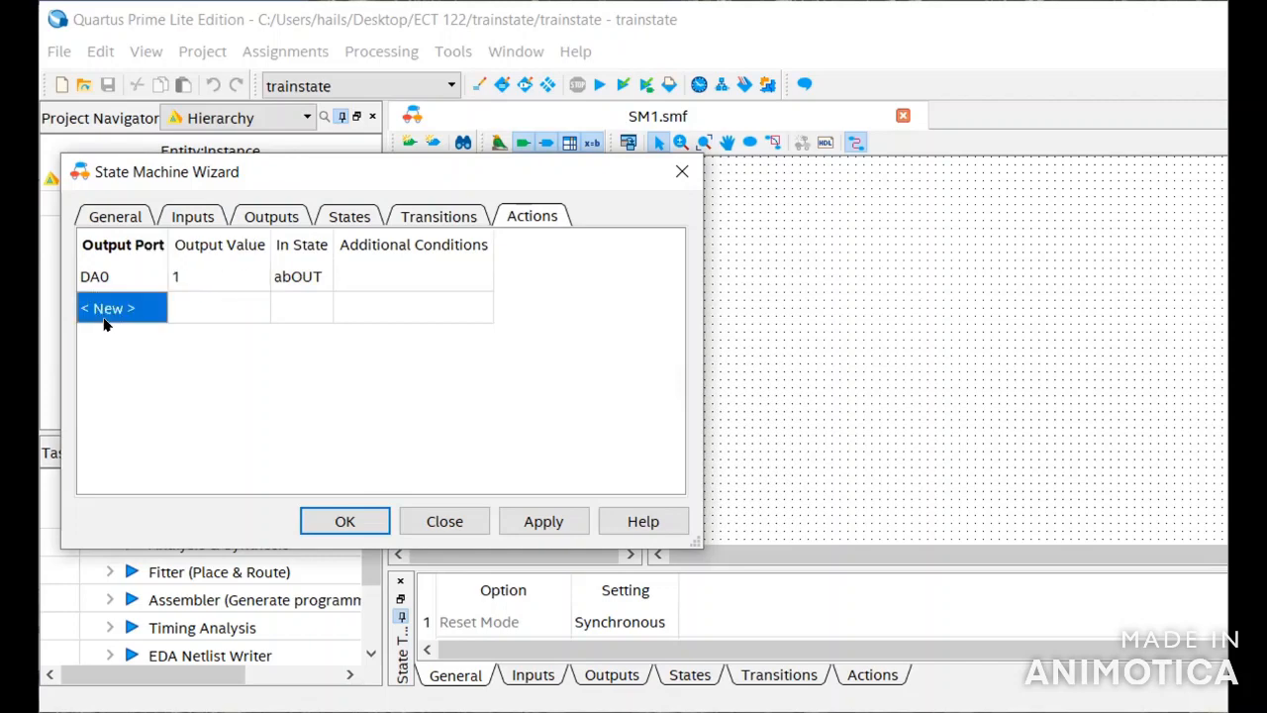
pyautogui.click(105, 315)
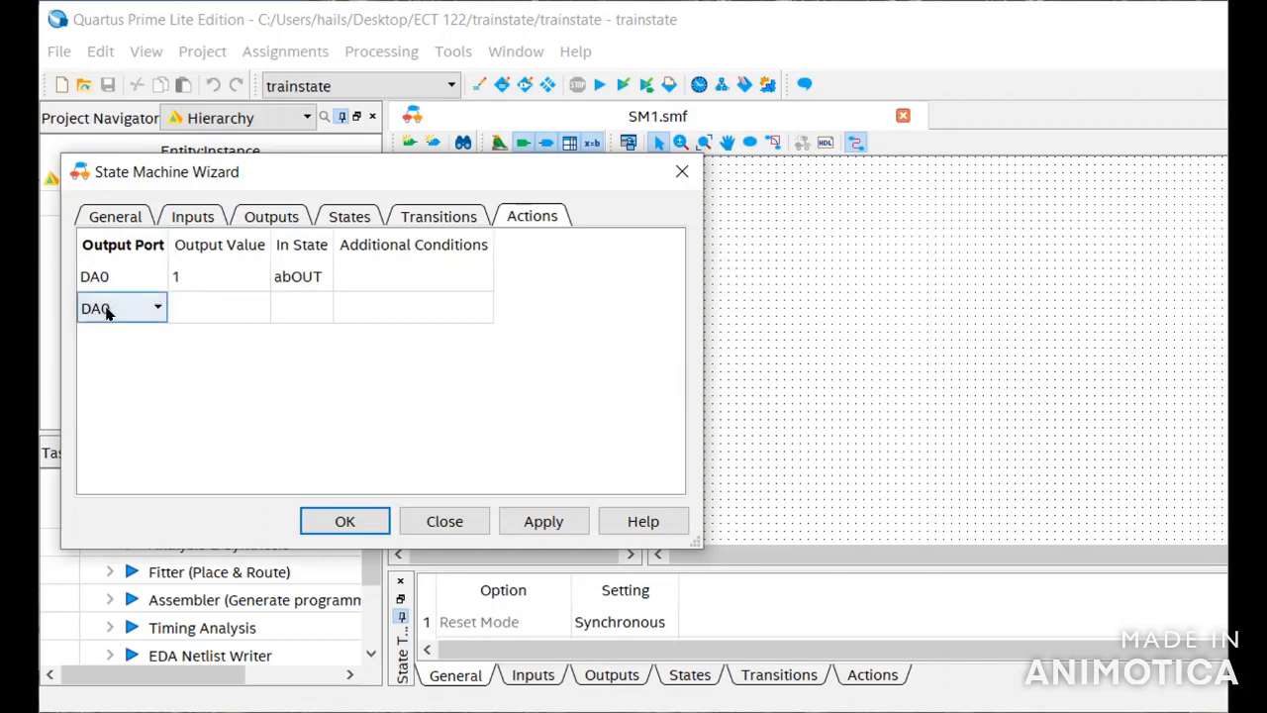
pyautogui.click(109, 311)
pyautogui.click(99, 353)
pyautogui.click(175, 300)
pyautogui.click(174, 300)
pyautogui.write('1')
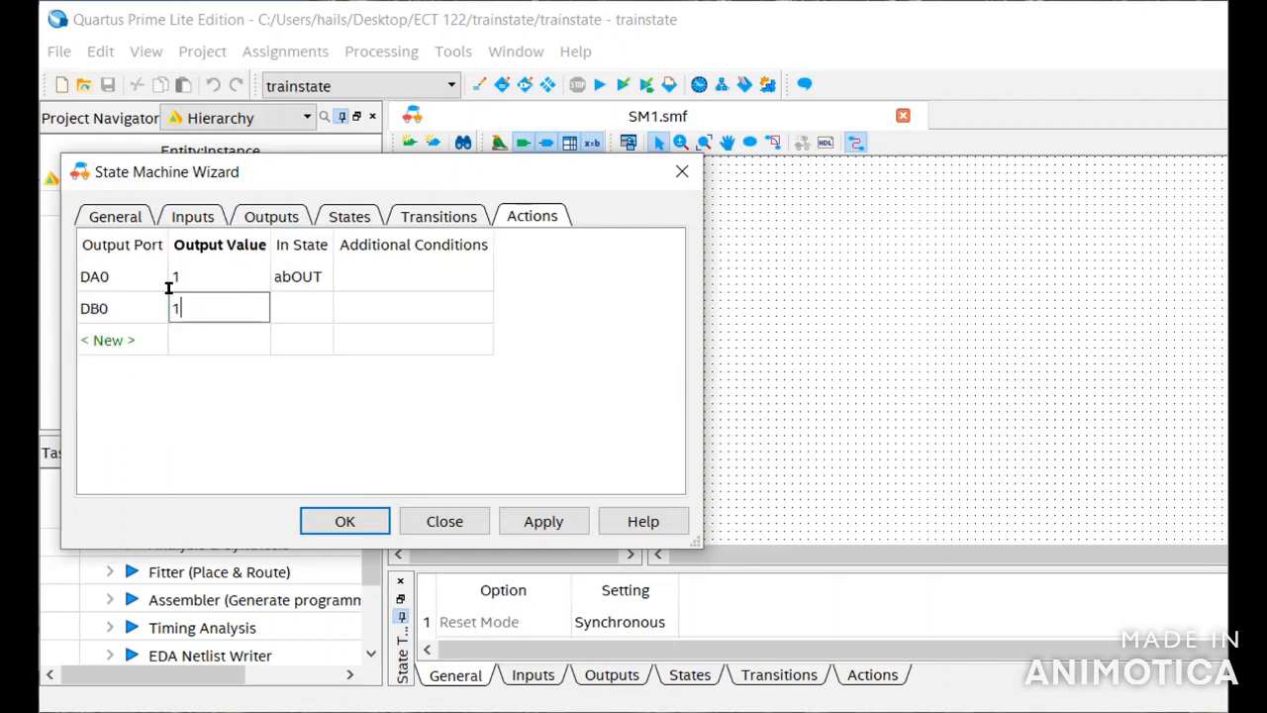
pyautogui.click(312, 312)
# Add an output action that sets Sw1 to 0 in state abOUT
pyautogui.click(127, 343)
pyautogui.click(125, 342)
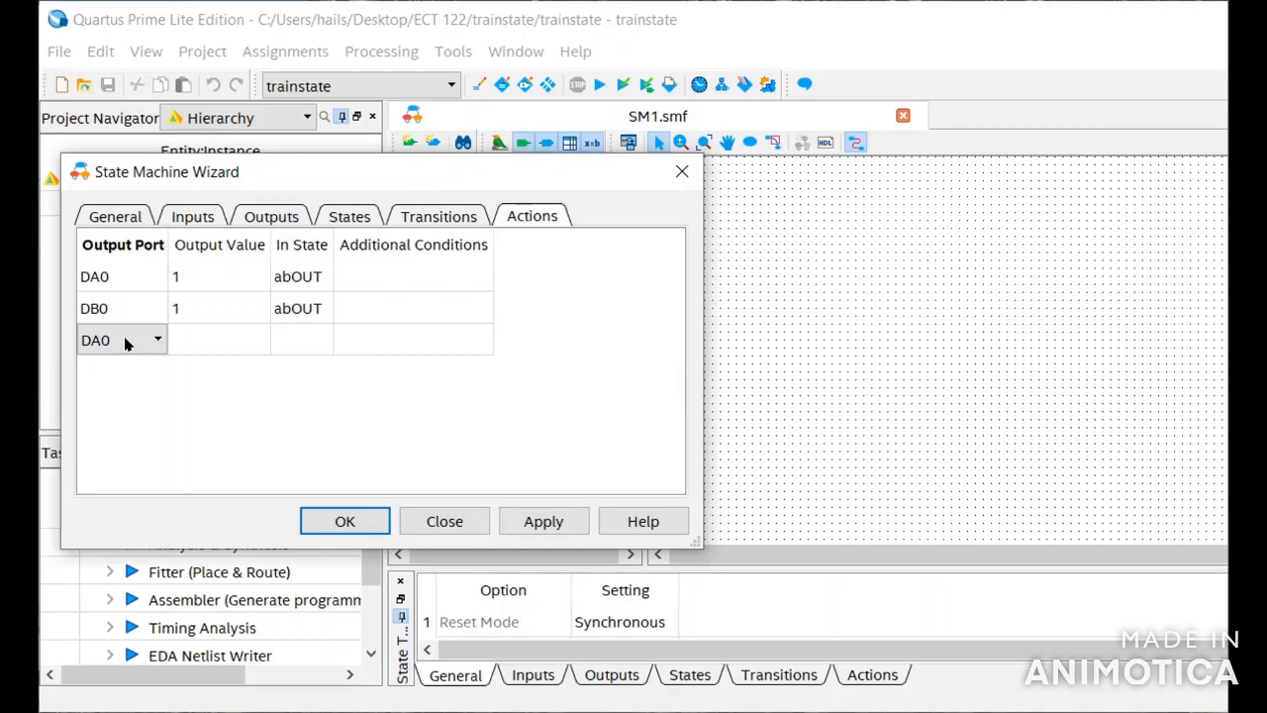
pyautogui.click(125, 344)
pyautogui.click(124, 405)
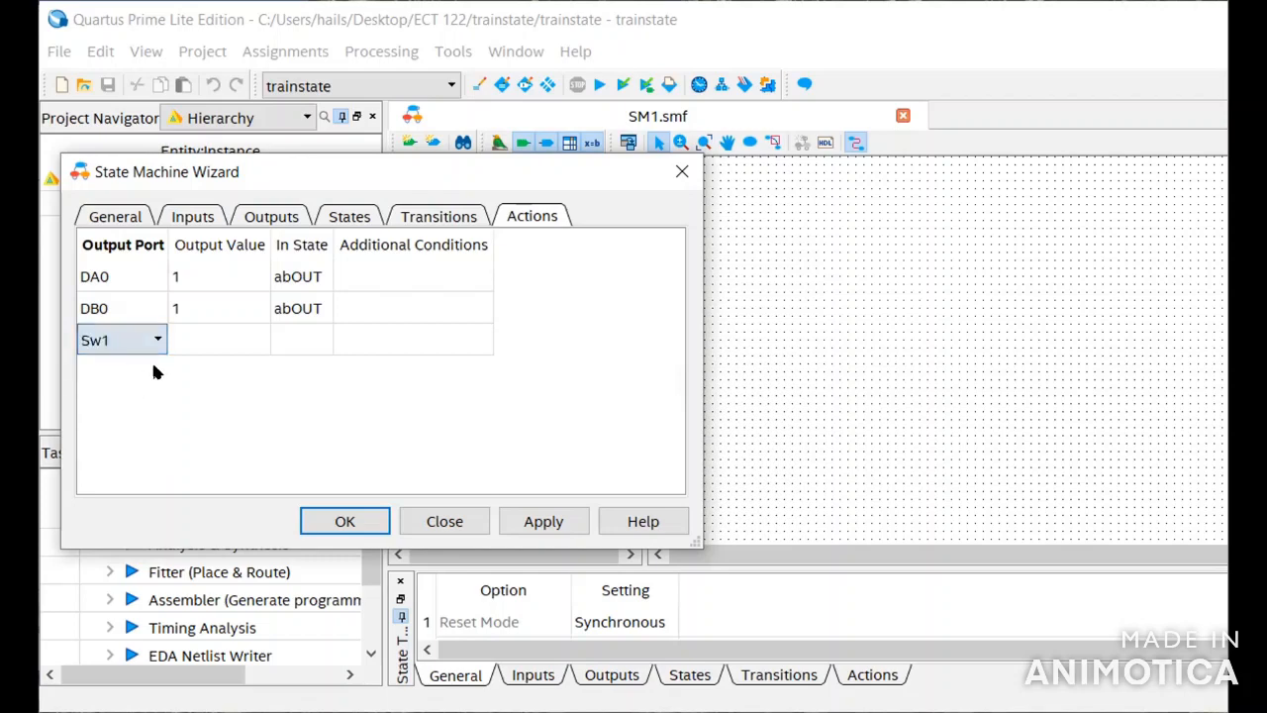
pyautogui.click(184, 341)
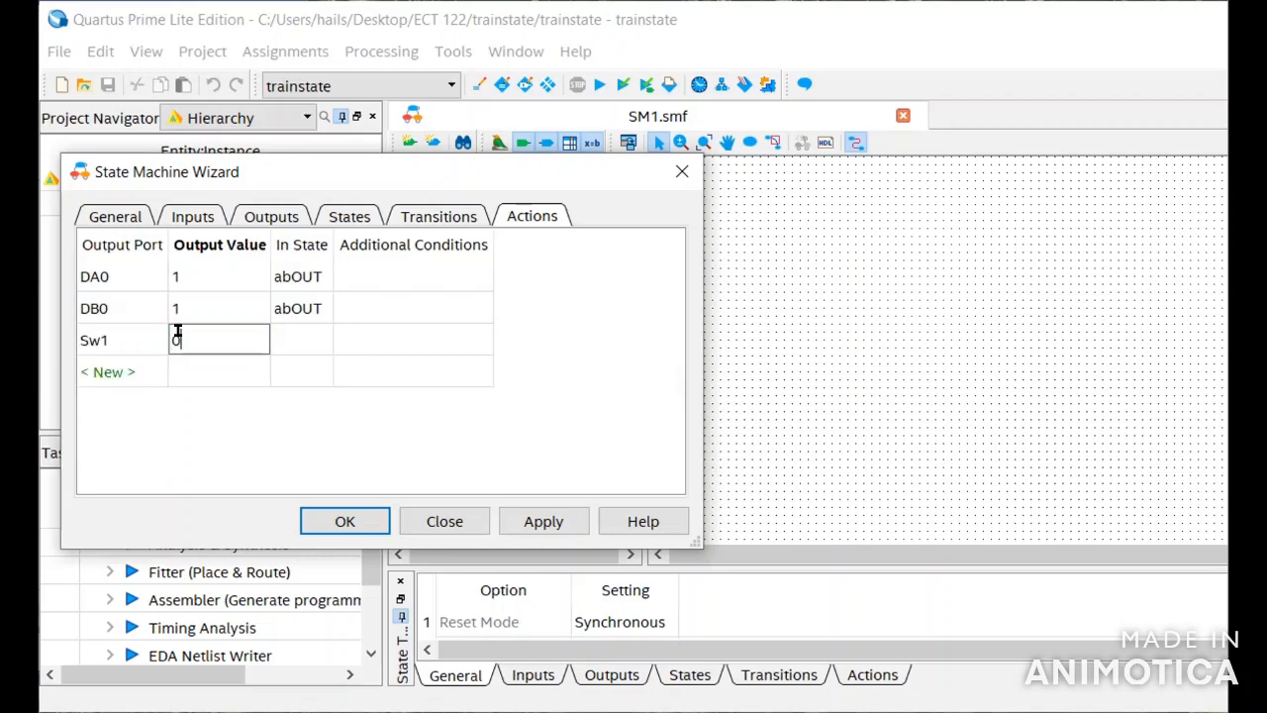
pyautogui.click(284, 340)
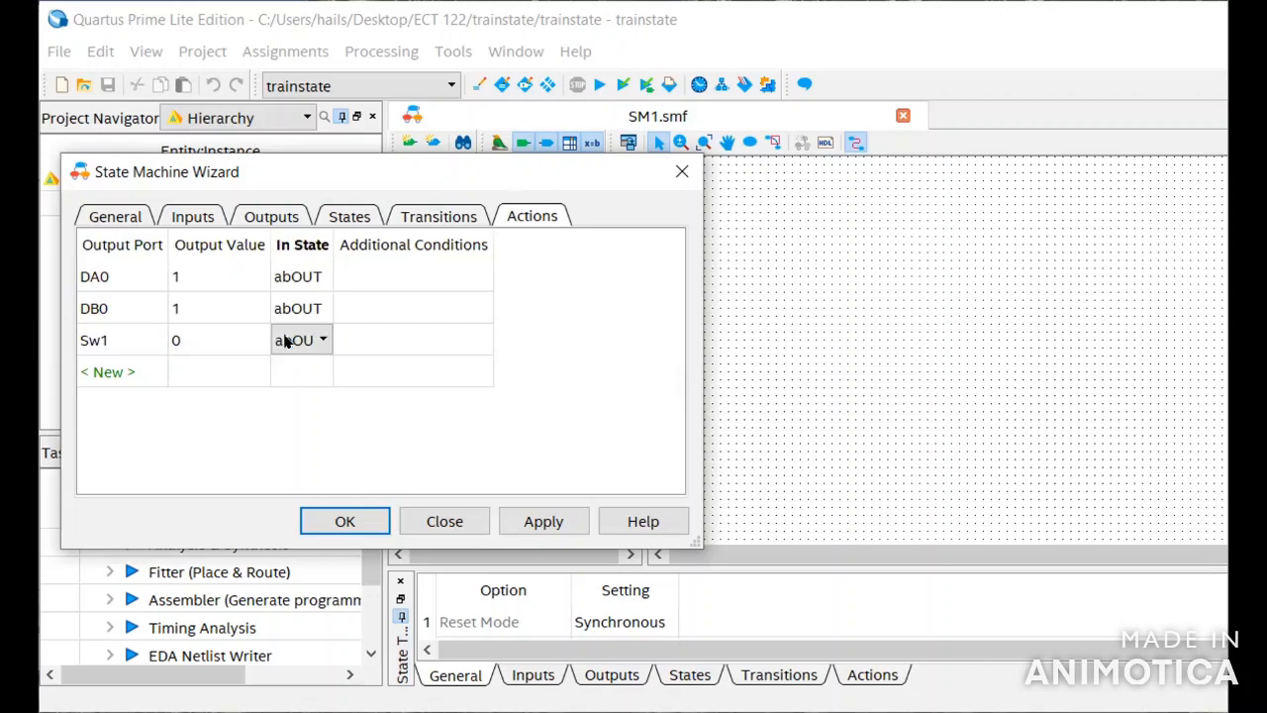
# Add an output action that sets Sw2 to 0 in state abOUT
pyautogui.click(127, 369)
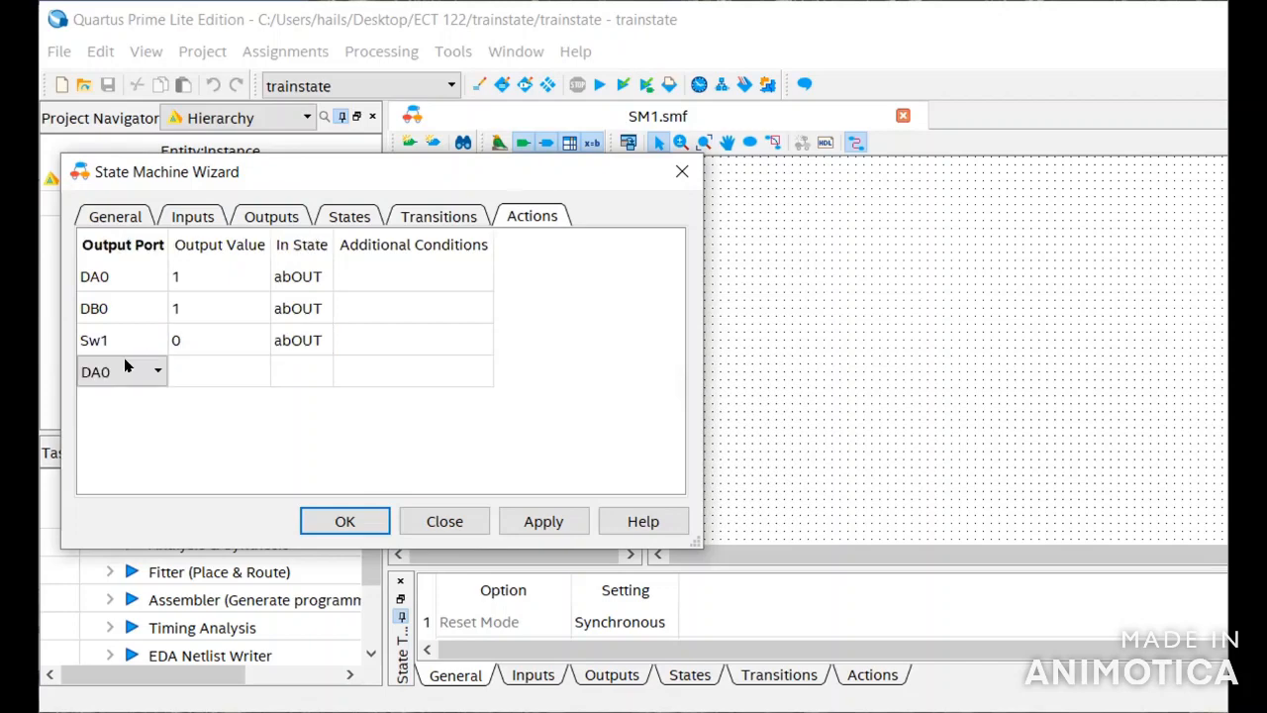
pyautogui.click(124, 371)
pyautogui.click(128, 456)
pyautogui.click(181, 366)
pyautogui.write('0')
pyautogui.click(294, 370)
# Add an output action that sets Sw3 to 0 in state abOUT
pyautogui.click(125, 392)
pyautogui.click(122, 512)
pyautogui.click(192, 399)
pyautogui.write('0')
pyautogui.click(279, 404)
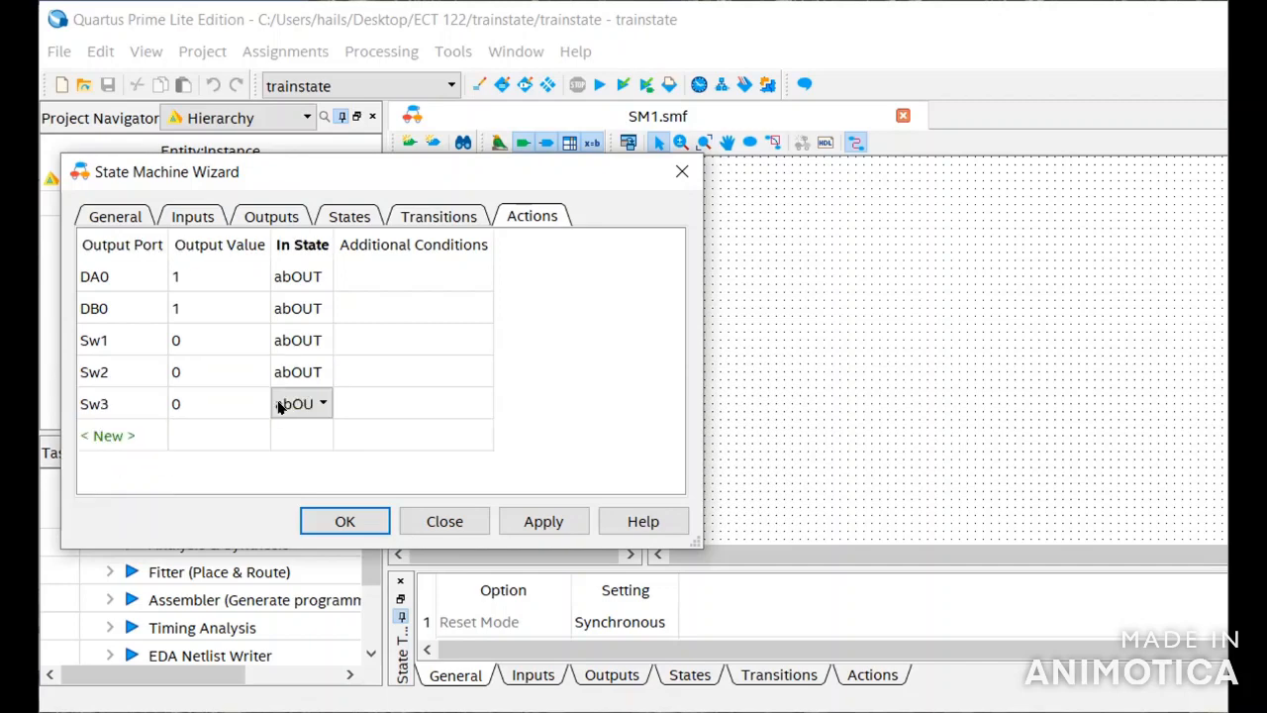
# Add an output action that sets DA0 to 1 in state Bin
pyautogui.click(119, 437)
pyautogui.click(178, 436)
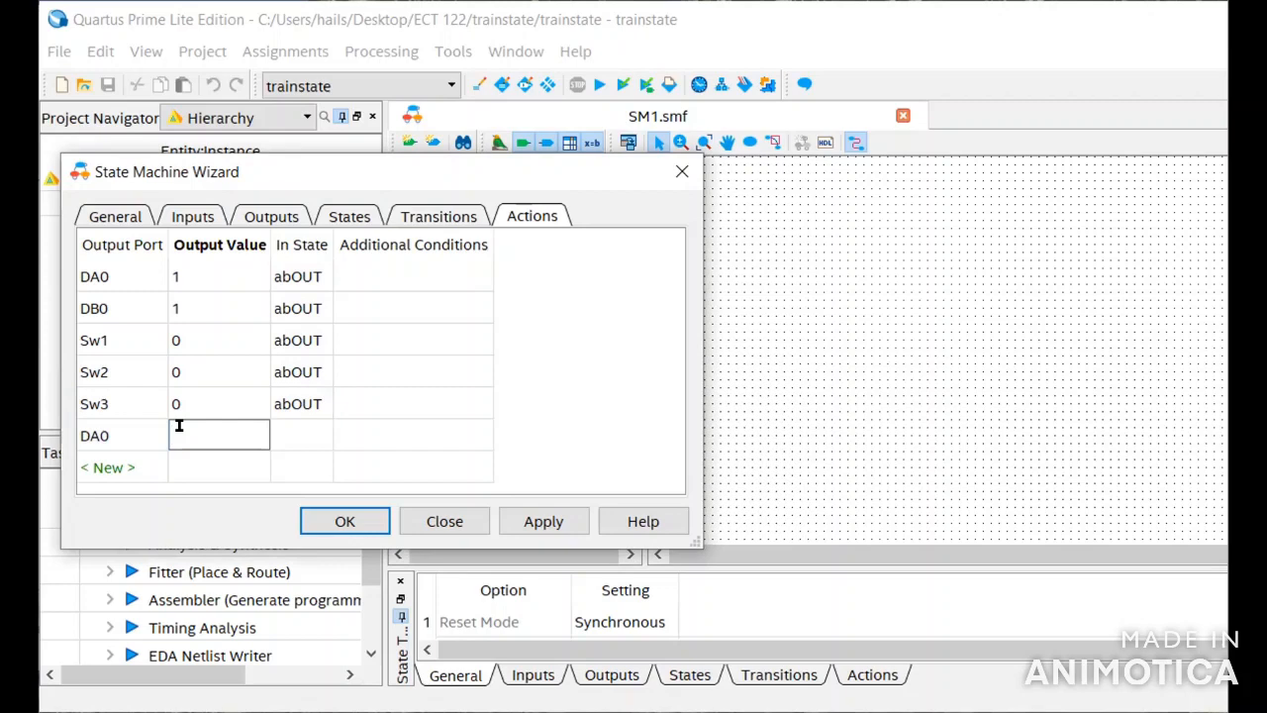
pyautogui.click(404, 385)
pyautogui.click(204, 423)
pyautogui.write('1')
pyautogui.click(294, 436)
pyautogui.click(294, 484)
# Add an output action that sets DB0 to 1 in state Bin
pyautogui.click(119, 460)
pyautogui.click(142, 460)
pyautogui.click(141, 507)
pyautogui.click(184, 466)
pyautogui.write('1')
pyautogui.click(307, 468)
pyautogui.click(307, 507)
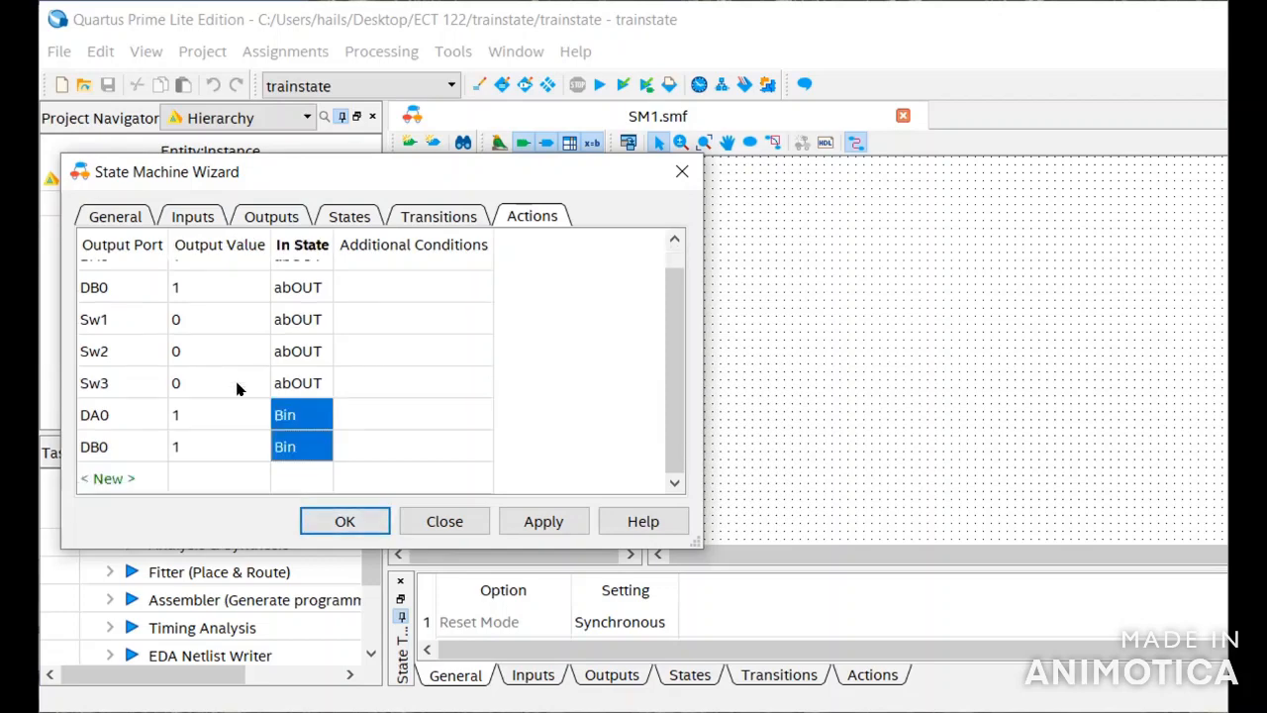
# Add an output action that sets Sw1 to 1 in state Bin
pyautogui.click(109, 476)
pyautogui.click(119, 478)
pyautogui.click(138, 546)
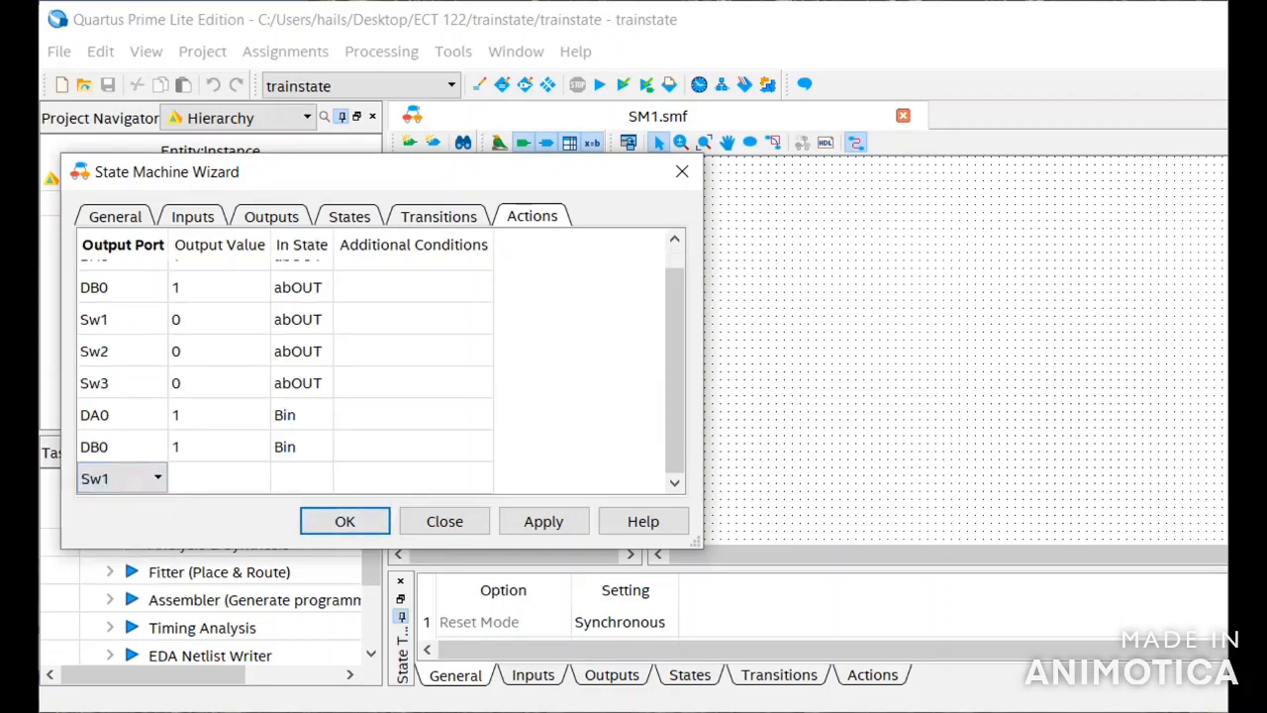
pyautogui.click(185, 473)
pyautogui.write('1')
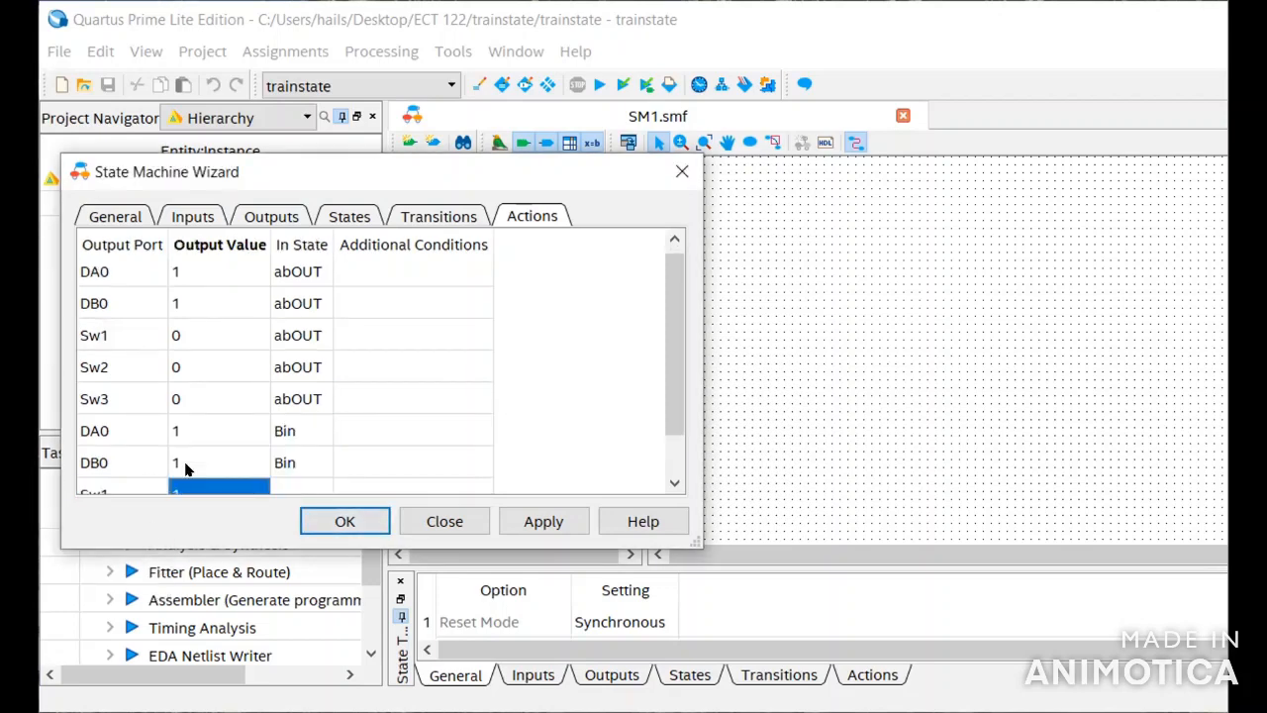
pyautogui.click(297, 485)
pyautogui.click(299, 504)
# Add an output action that sets Sw2 to 1 in state Bin
pyautogui.click(114, 478)
pyautogui.click(115, 476)
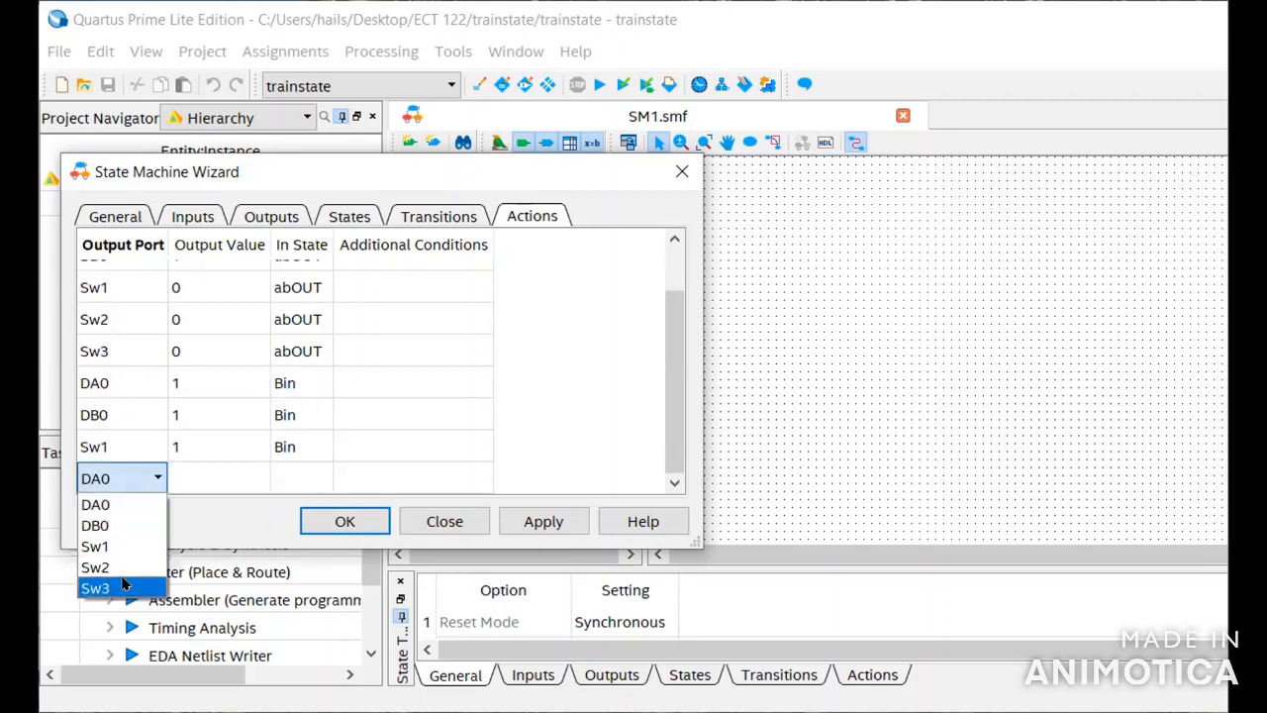
pyautogui.click(99, 567)
pyautogui.click(190, 478)
pyautogui.write('1')
pyautogui.click(297, 446)
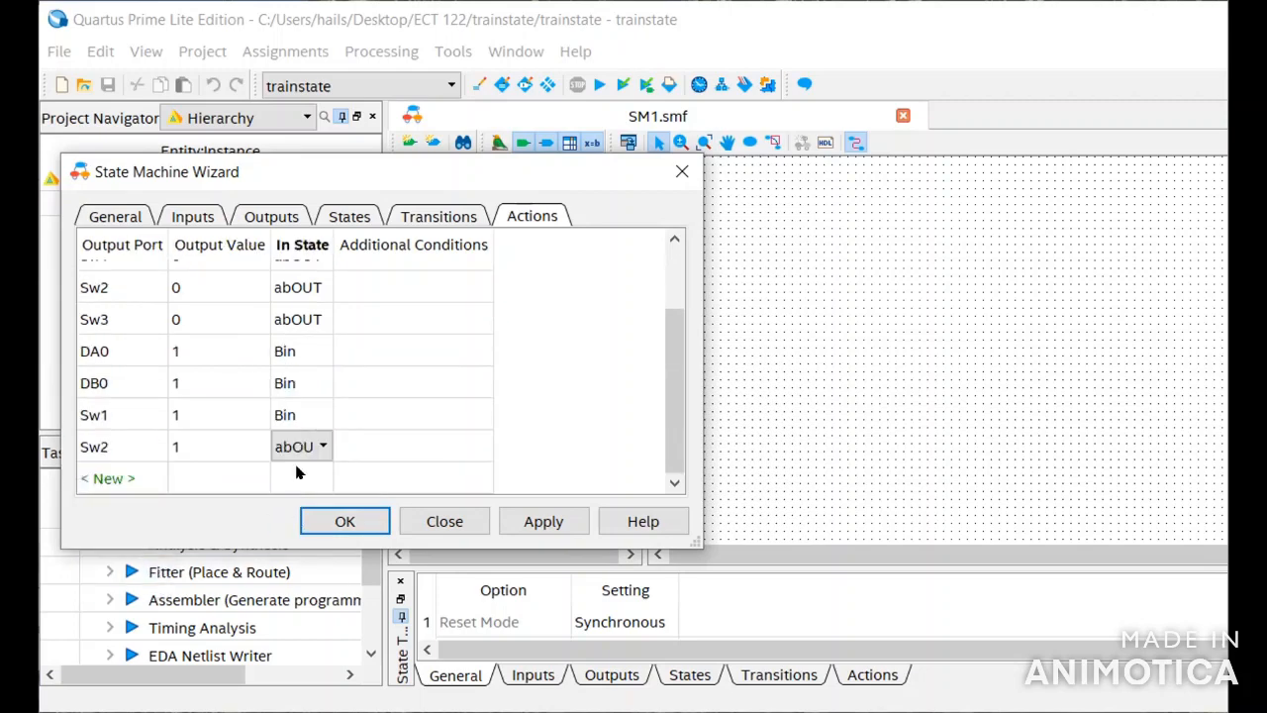
pyautogui.click(297, 472)
# Add an output action that sets Sw3 to 1 and assign the state it applies in
pyautogui.click(123, 471)
pyautogui.click(122, 466)
pyautogui.click(120, 459)
pyautogui.click(119, 457)
pyautogui.click(122, 455)
pyautogui.click(119, 540)
pyautogui.click(121, 478)
pyautogui.moveTo(674, 436); pyautogui.dragTo(675, 465)
pyautogui.click(127, 477)
pyautogui.click(125, 475)
pyautogui.click(138, 589)
pyautogui.click(175, 479)
pyautogui.write('1')
pyautogui.press('Return')
pyautogui.scroll(-1, 222, 394)
pyautogui.click(283, 442)
pyautogui.scroll(-2, 284, 445)
pyautogui.click(97, 483)
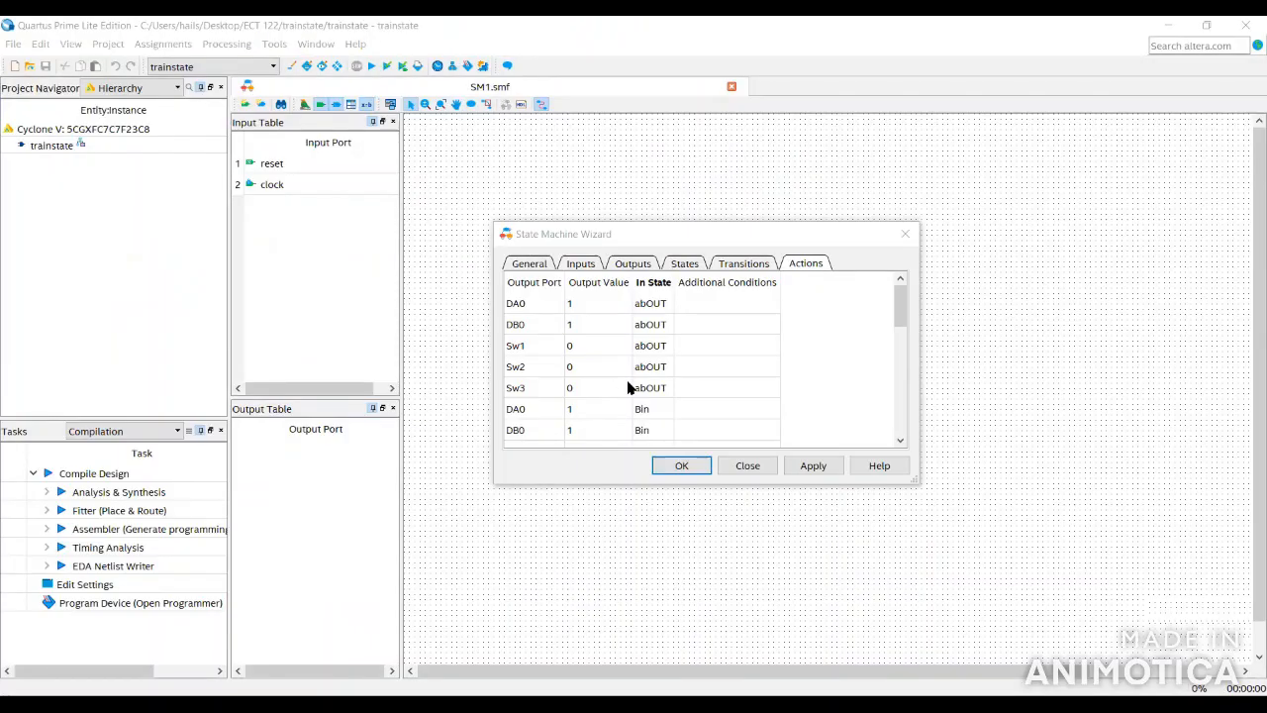
# Review the output ports, output values and states of the actions defined for state abOUT
pyautogui.click(533, 304)
pyautogui.press('Down')
pyautogui.press('Down')
pyautogui.press('Down')
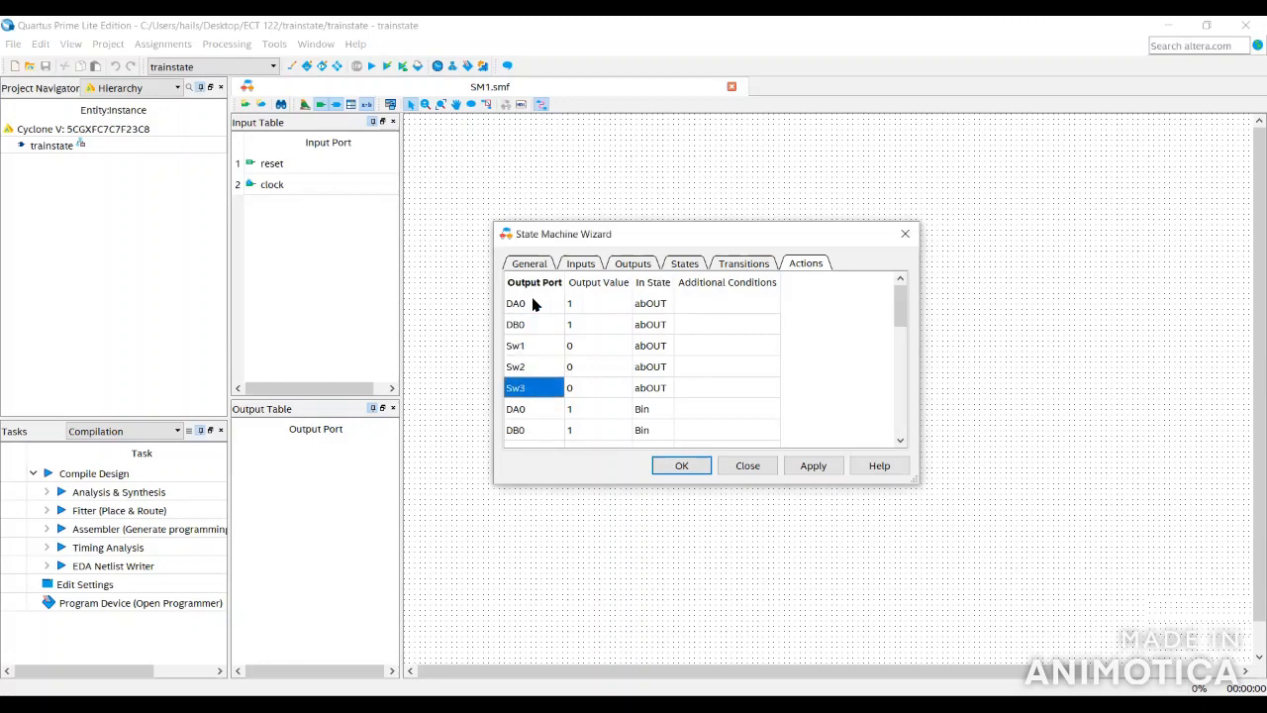
pyautogui.press('Right')
pyautogui.press('Right')
pyautogui.press('Up')
pyautogui.press('Up')
pyautogui.press('Up')
pyautogui.press('Up')
pyautogui.press('Left')
pyautogui.press('Down')
pyautogui.press('Down')
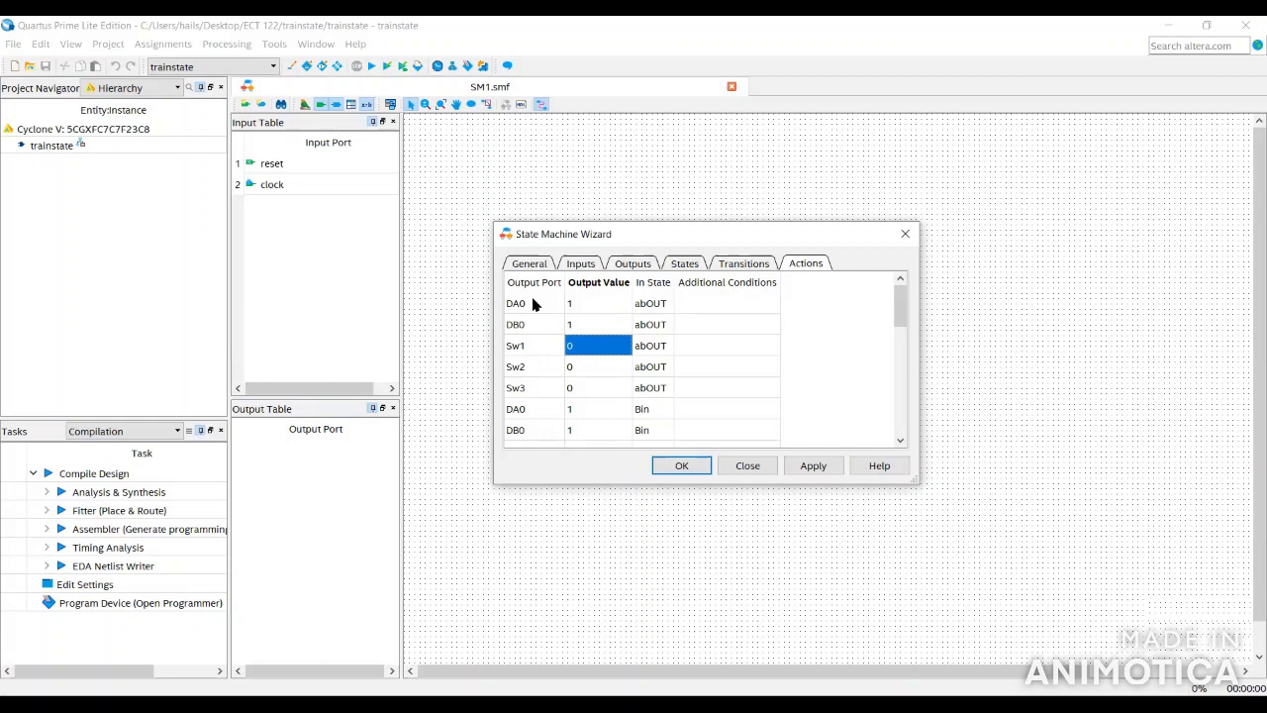
# Apply the completed state machine definition and close the State Machine Wizard
pyautogui.click(811, 474)
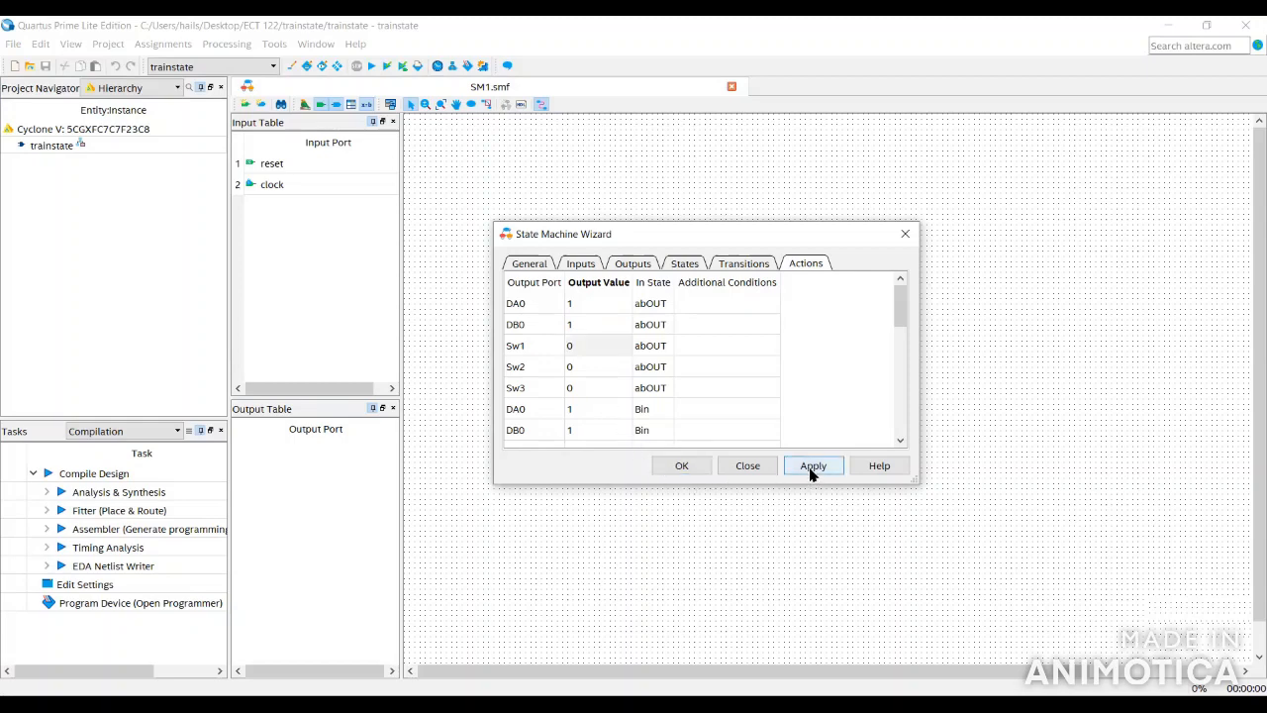
pyautogui.click(901, 236)
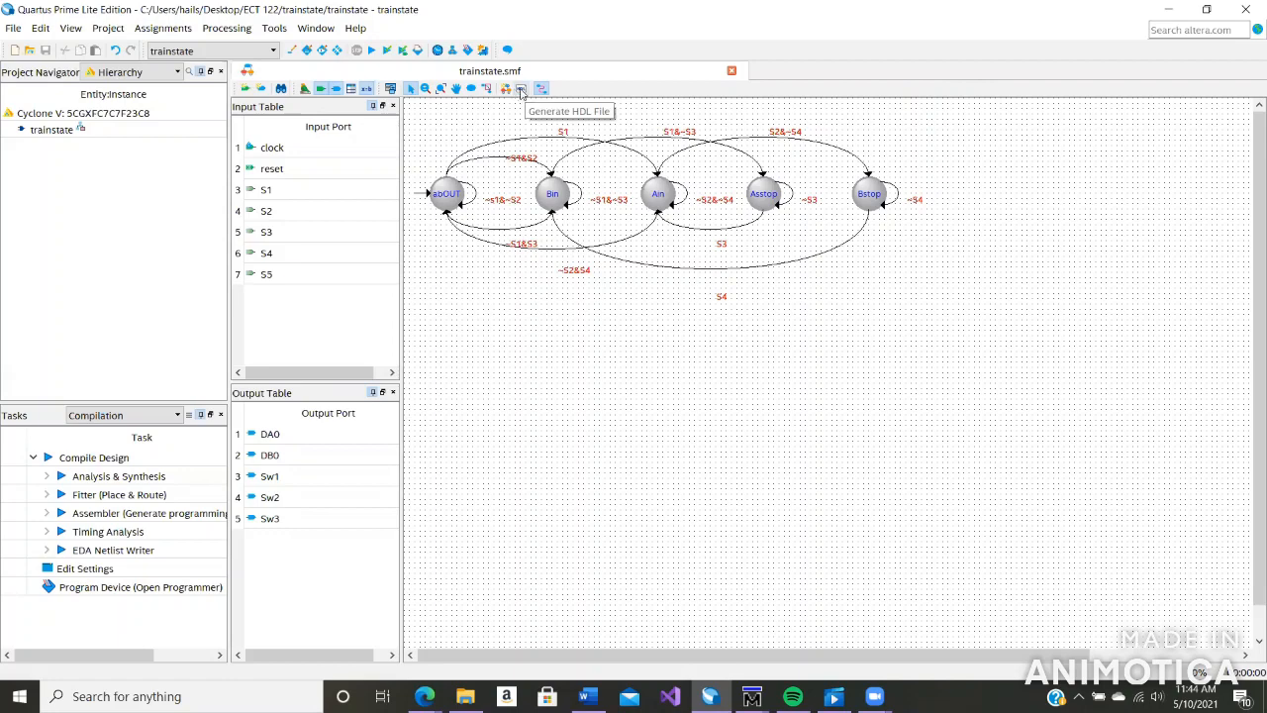
# Generate a VHDL file from the trainstate state machine and look through the generated code
pyautogui.click(521, 91)
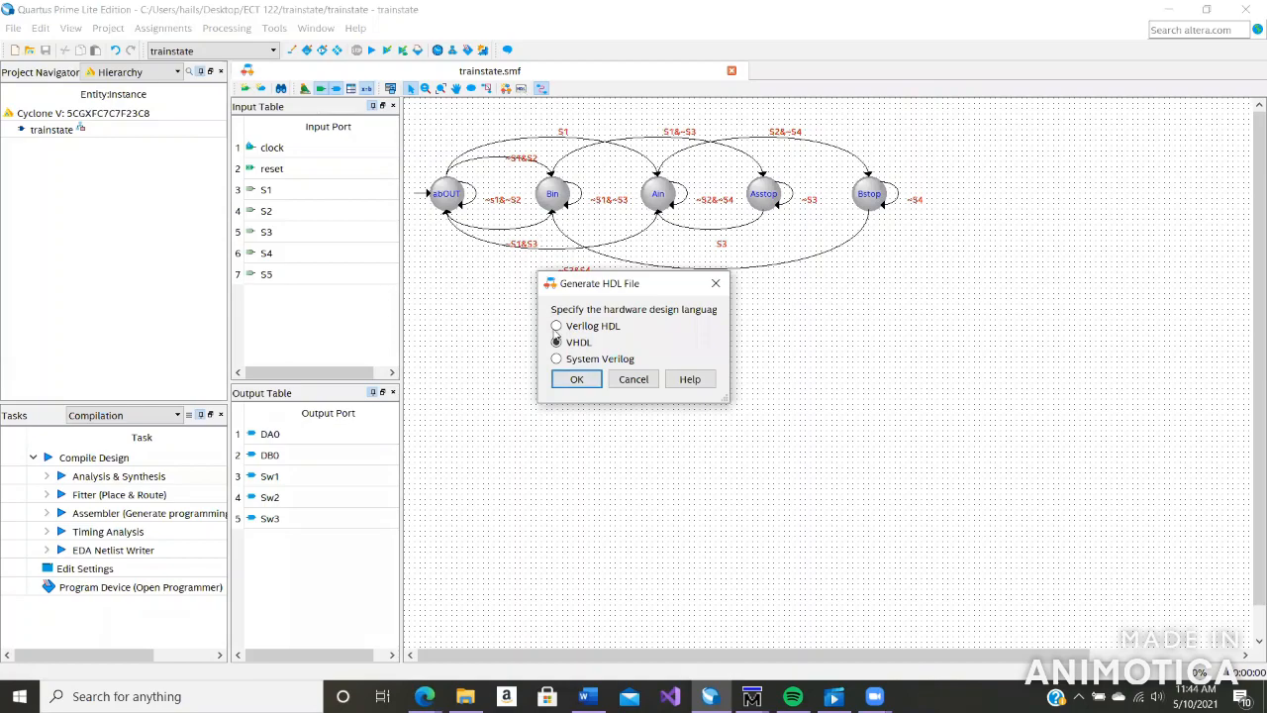
pyautogui.click(576, 381)
pyautogui.click(681, 372)
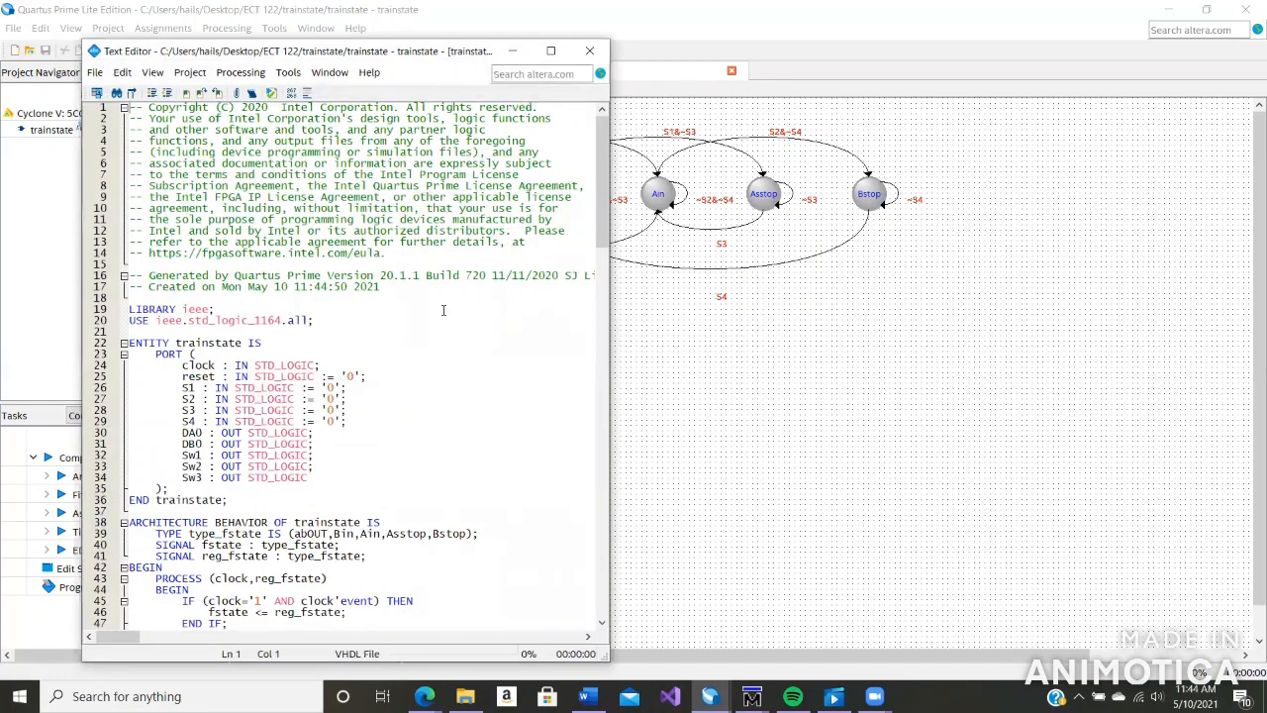
pyautogui.scroll(-20, 443, 310)
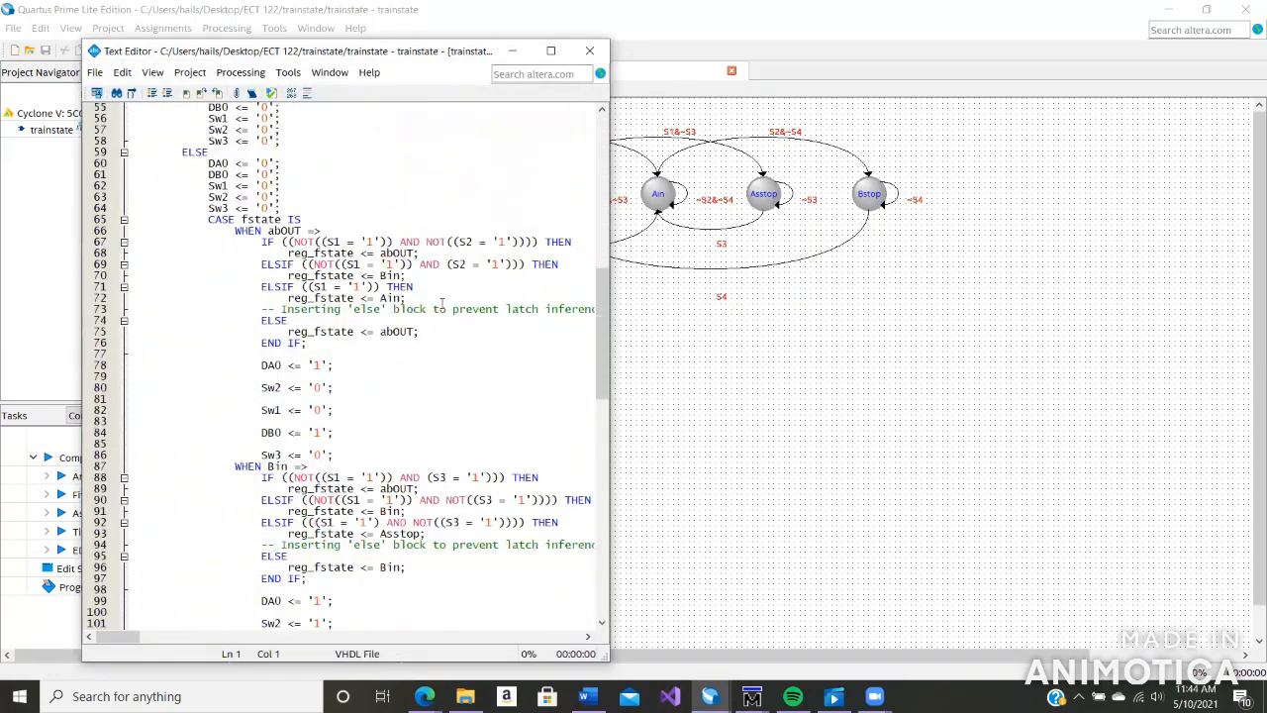
pyautogui.scroll(20, 439, 295)
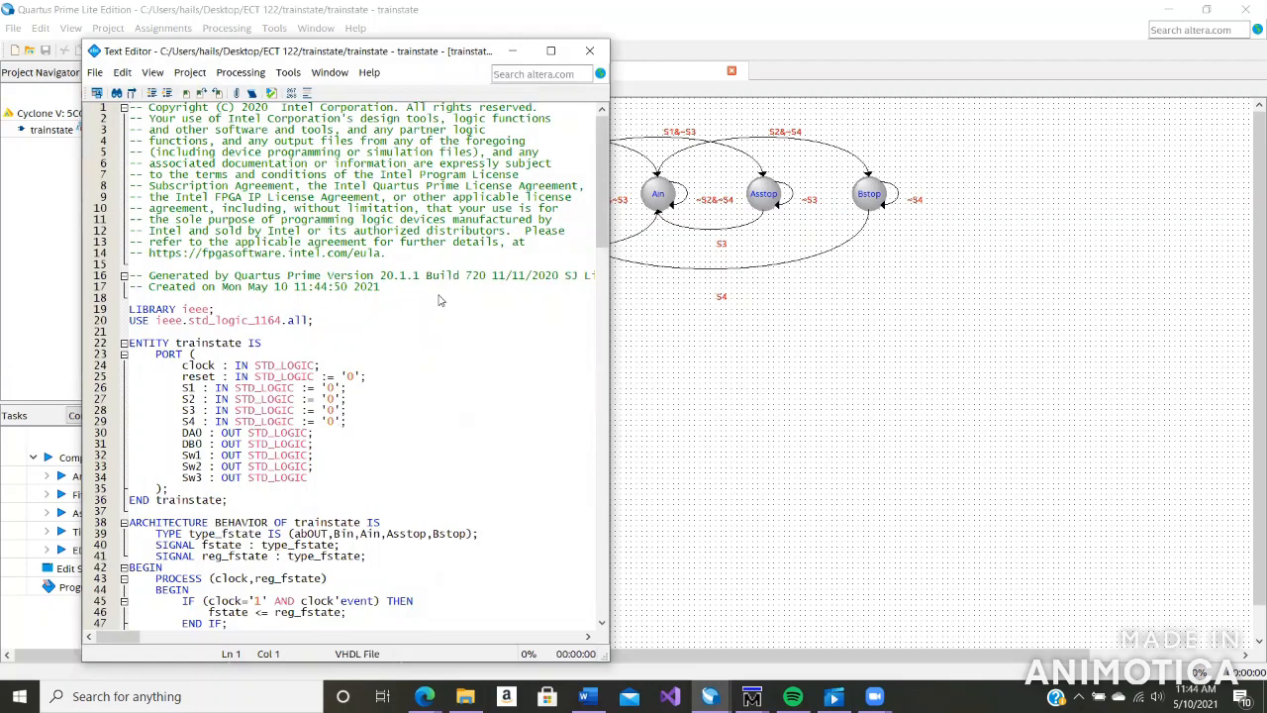
pyautogui.click(513, 45)
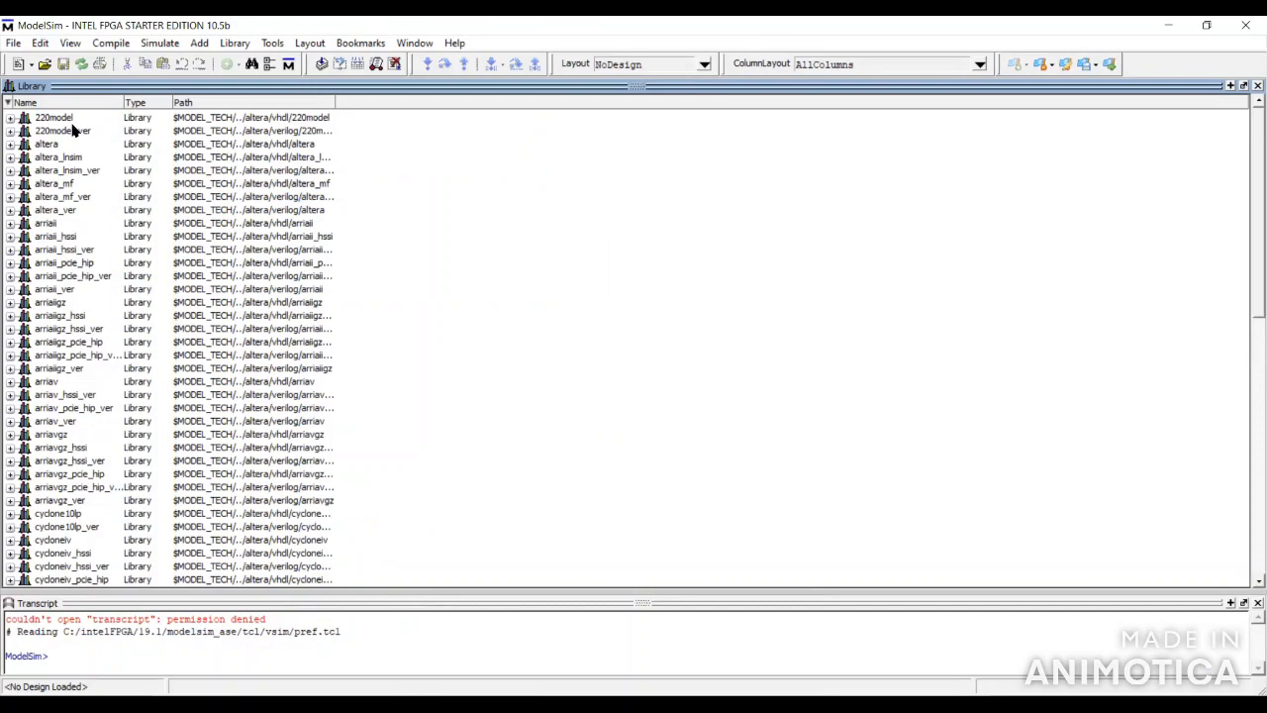
# In ModelSim, create a new project named trainstate, located in the trainstate folder under Desktop/ECT 122
pyautogui.click(13, 44)
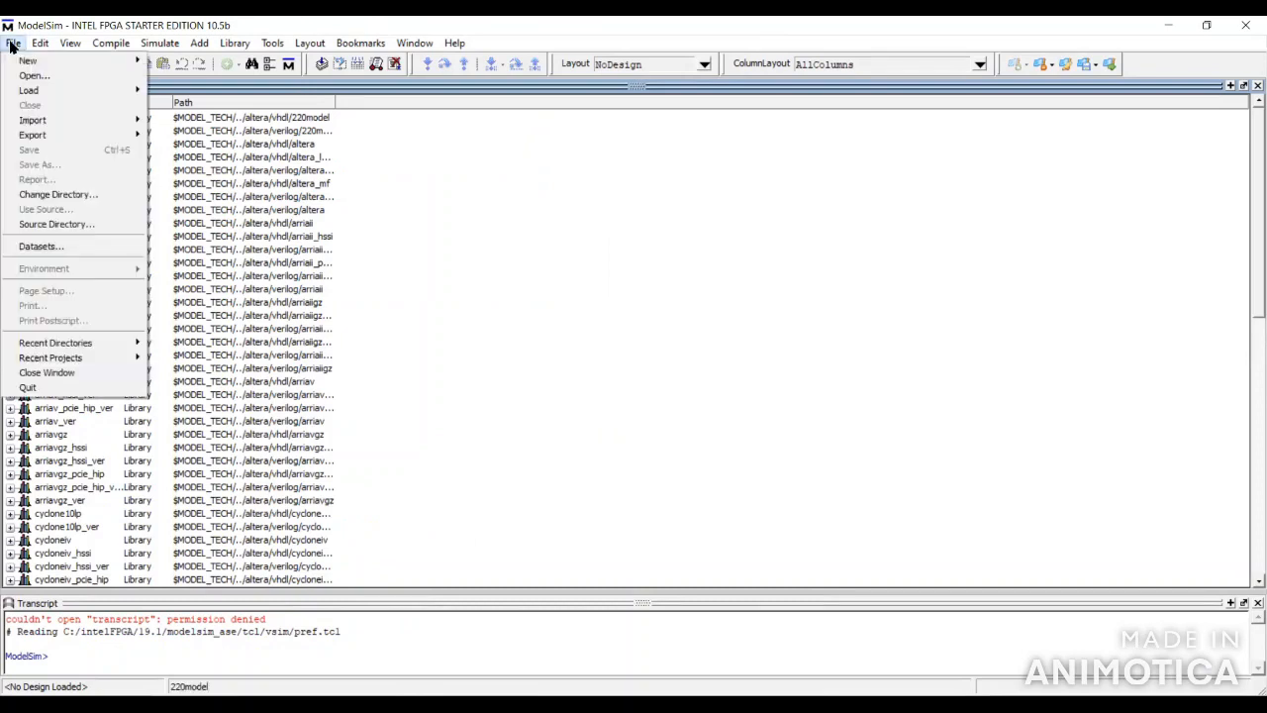
pyautogui.moveTo(29, 61)
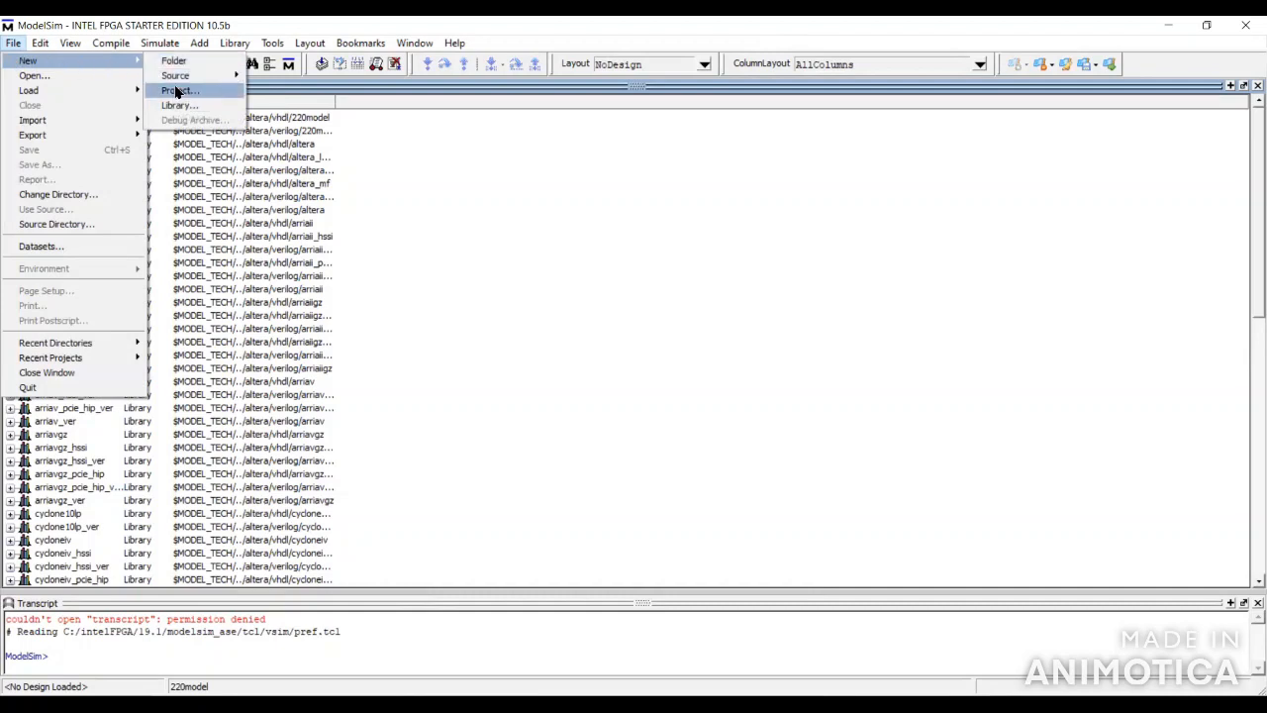
pyautogui.click(177, 91)
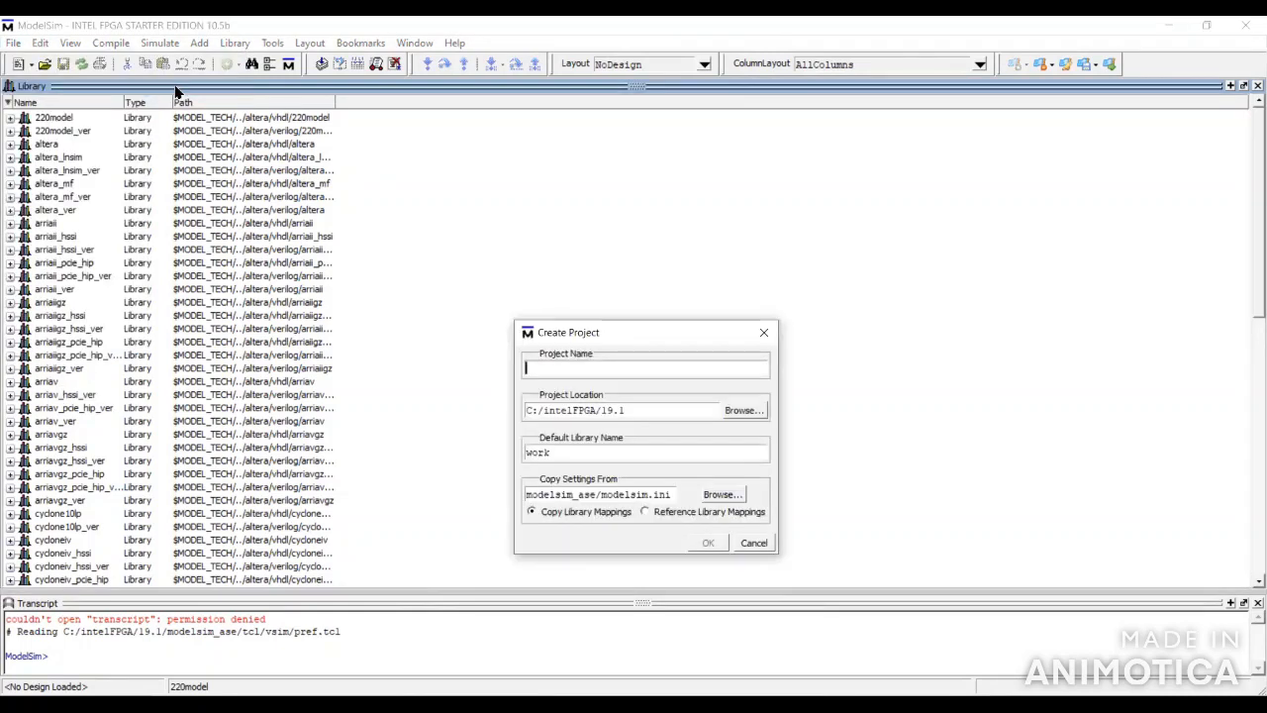
pyautogui.click(745, 410)
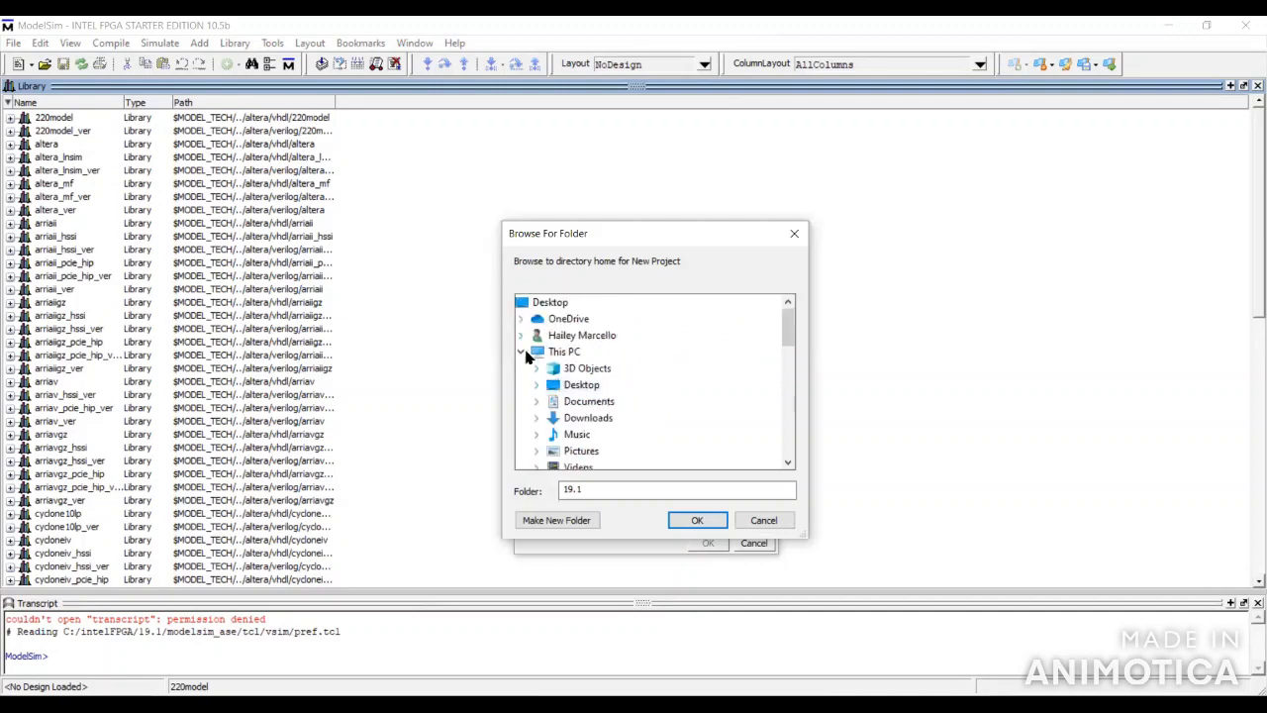
pyautogui.click(538, 387)
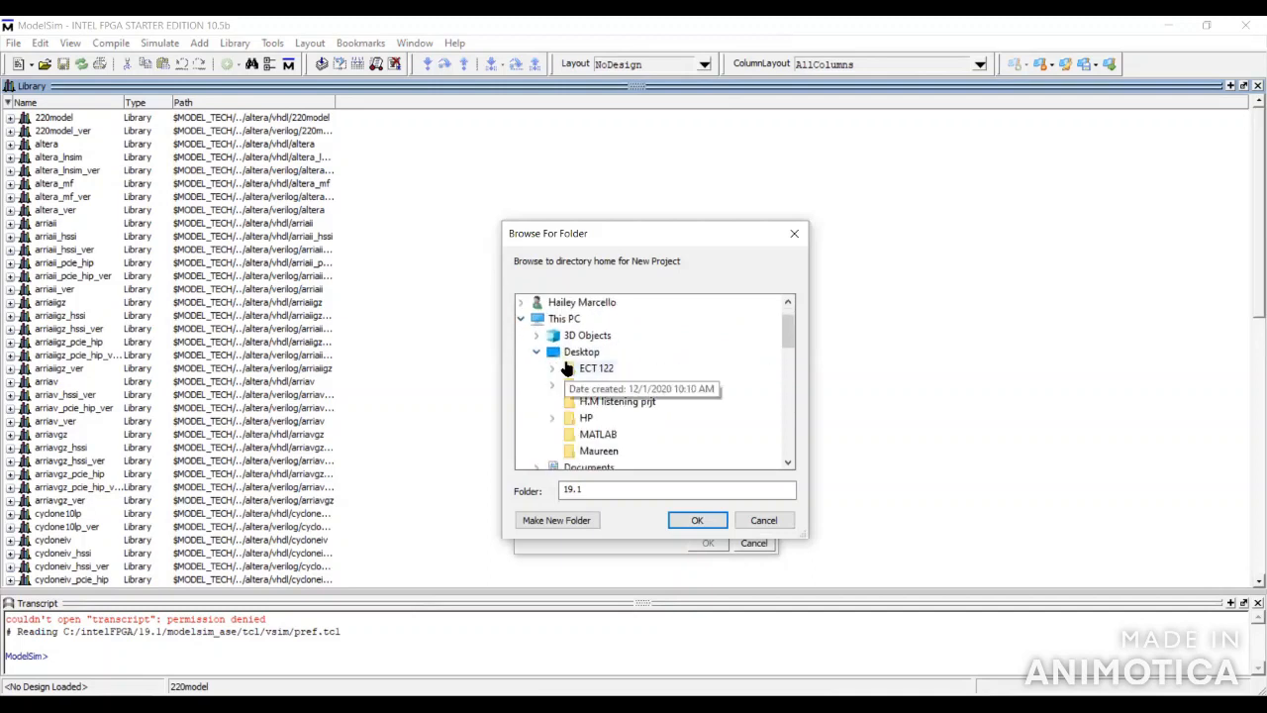
pyautogui.click(555, 368)
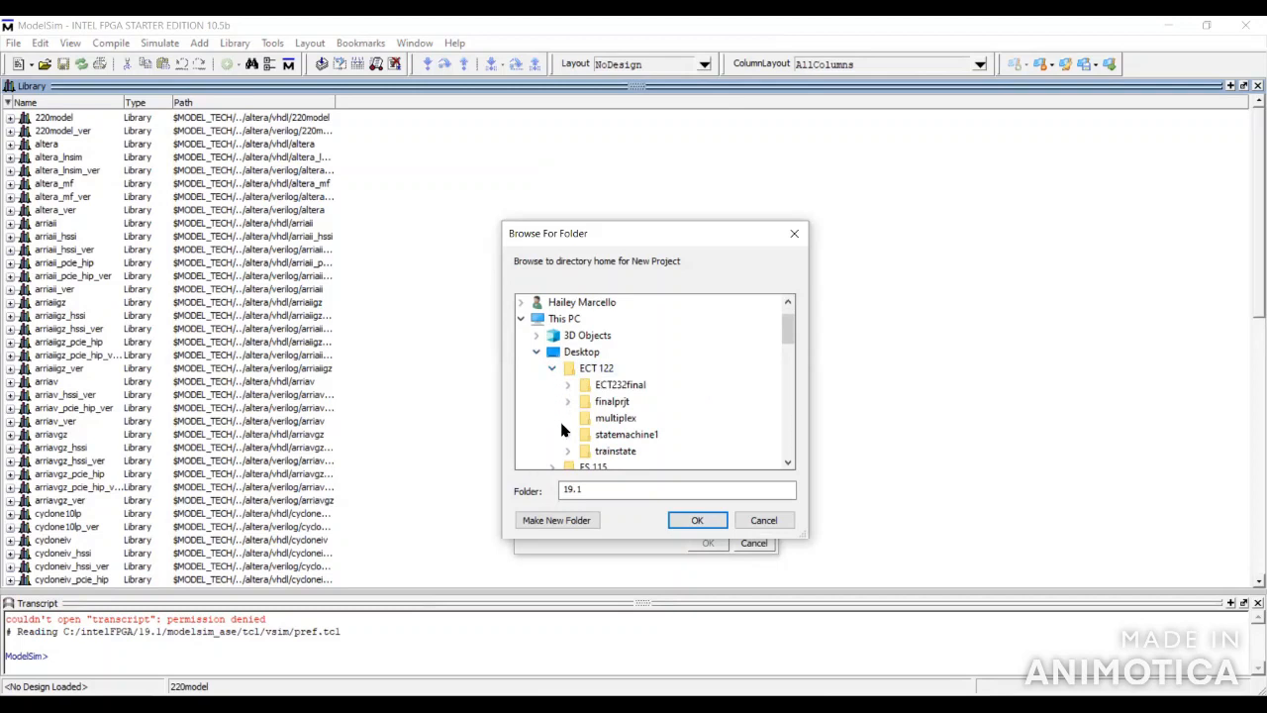
pyautogui.click(570, 451)
pyautogui.click(606, 433)
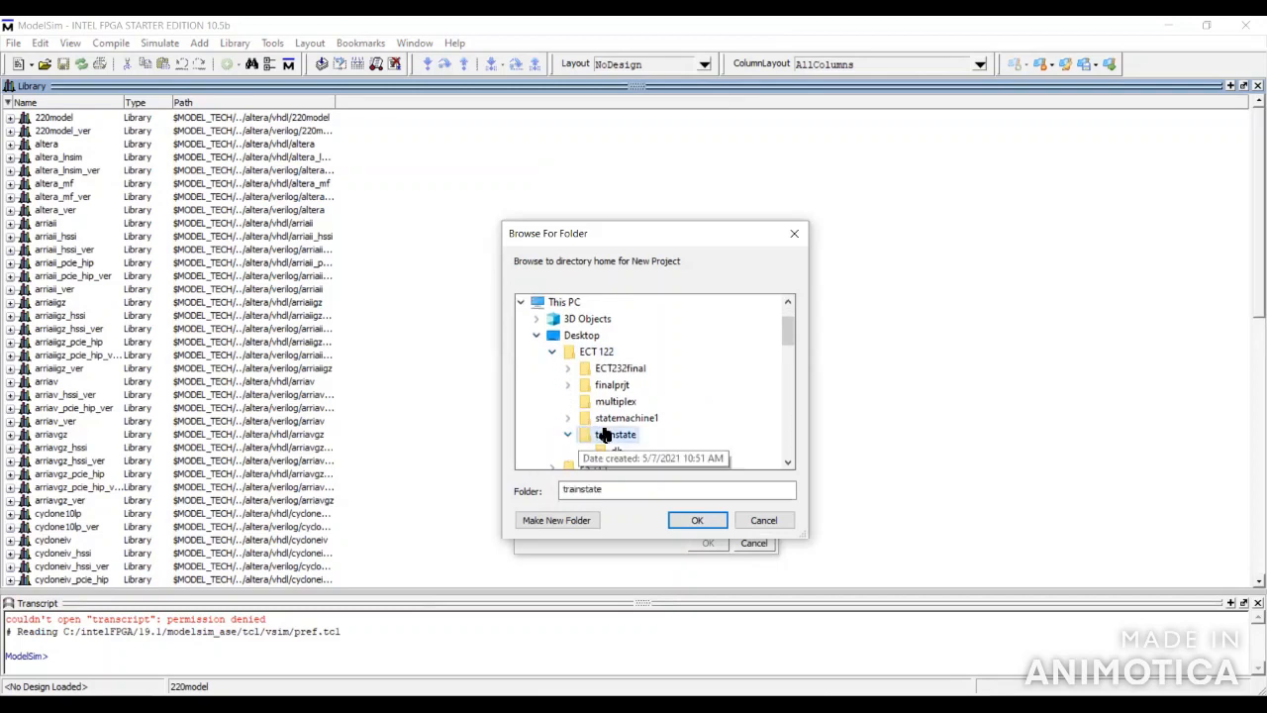
pyautogui.click(696, 521)
pyautogui.write('trainstate')
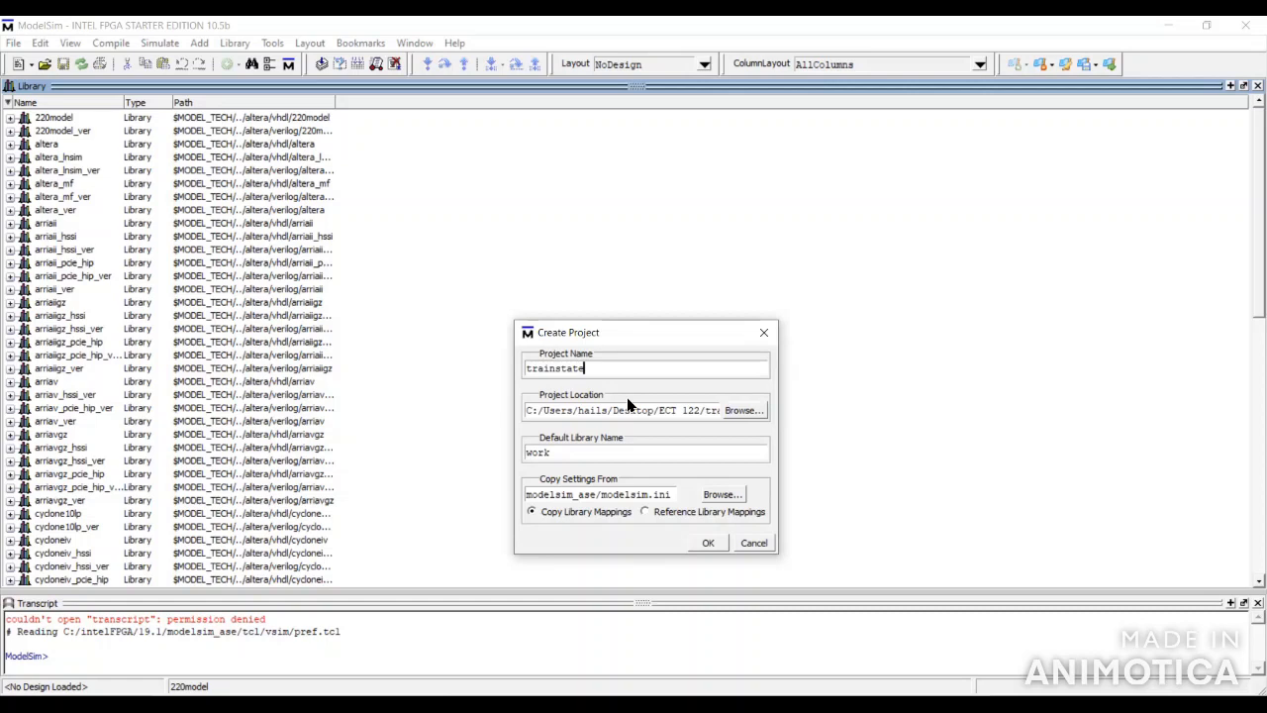
pyautogui.click(710, 544)
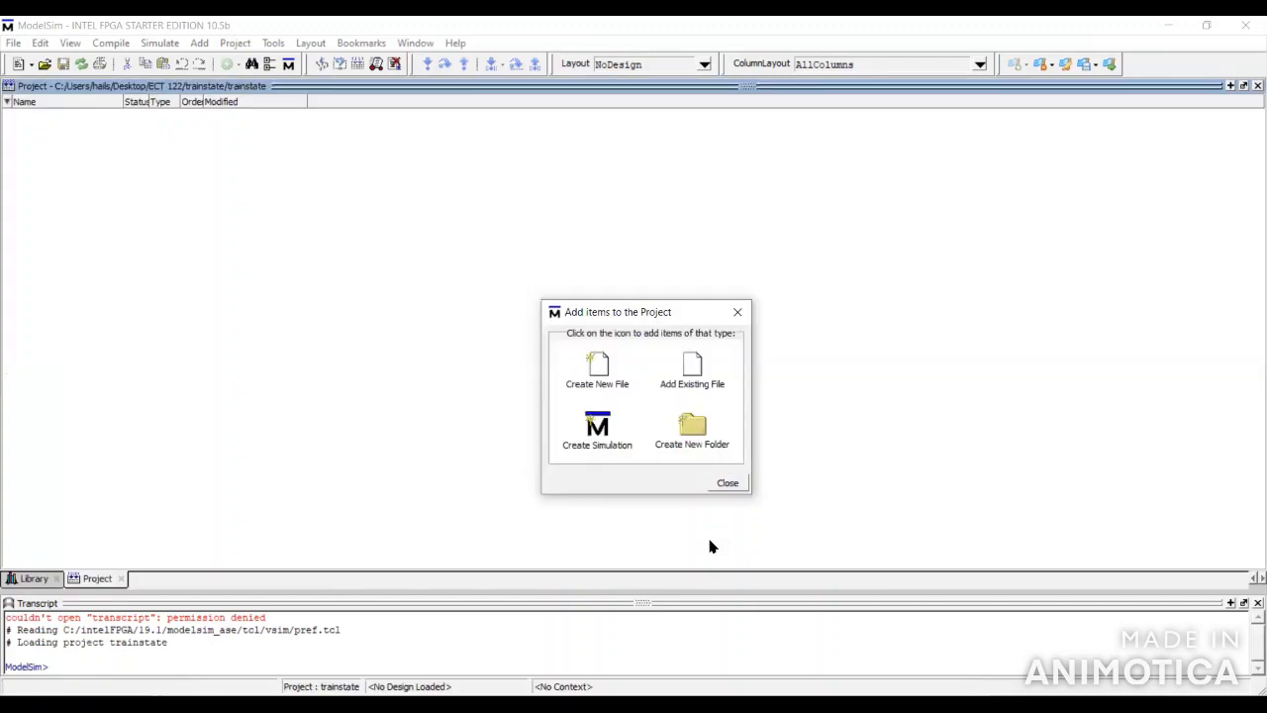
# Add the existing VHDL file trainstate to the project, filtering the file list to VHDL files, and finish adding items
pyautogui.click(699, 374)
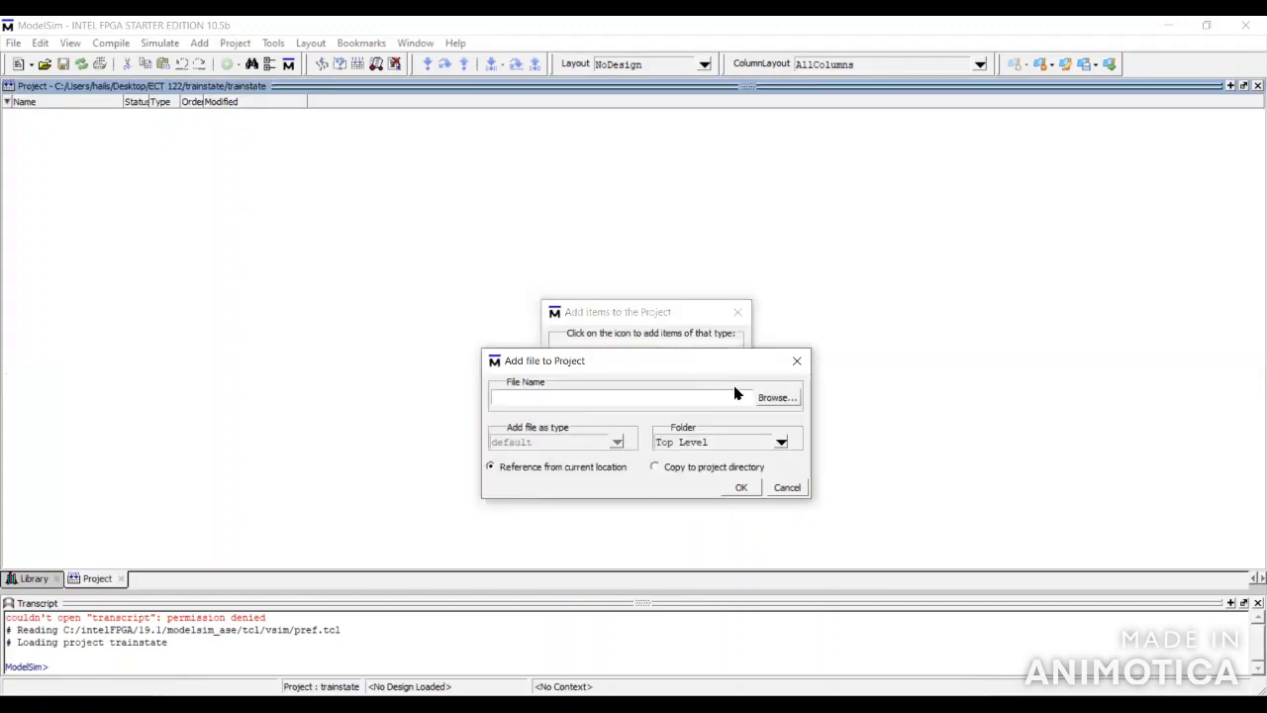
pyautogui.click(767, 396)
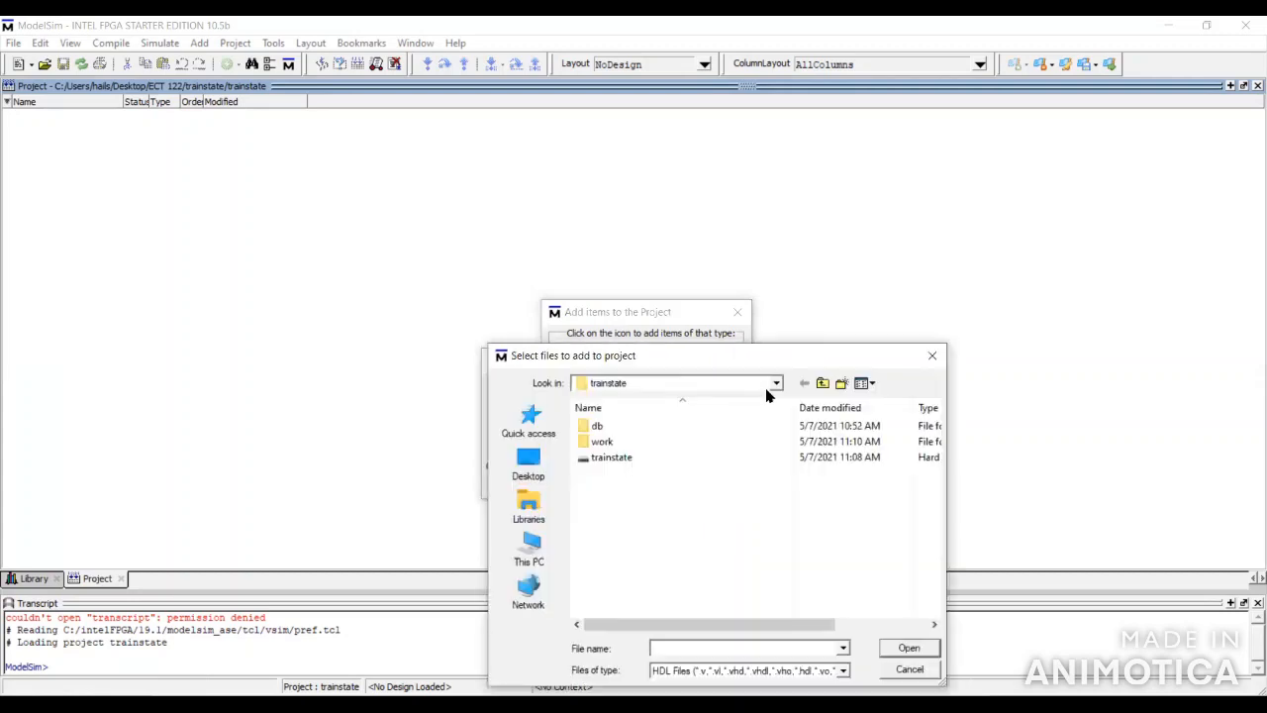
pyautogui.click(633, 461)
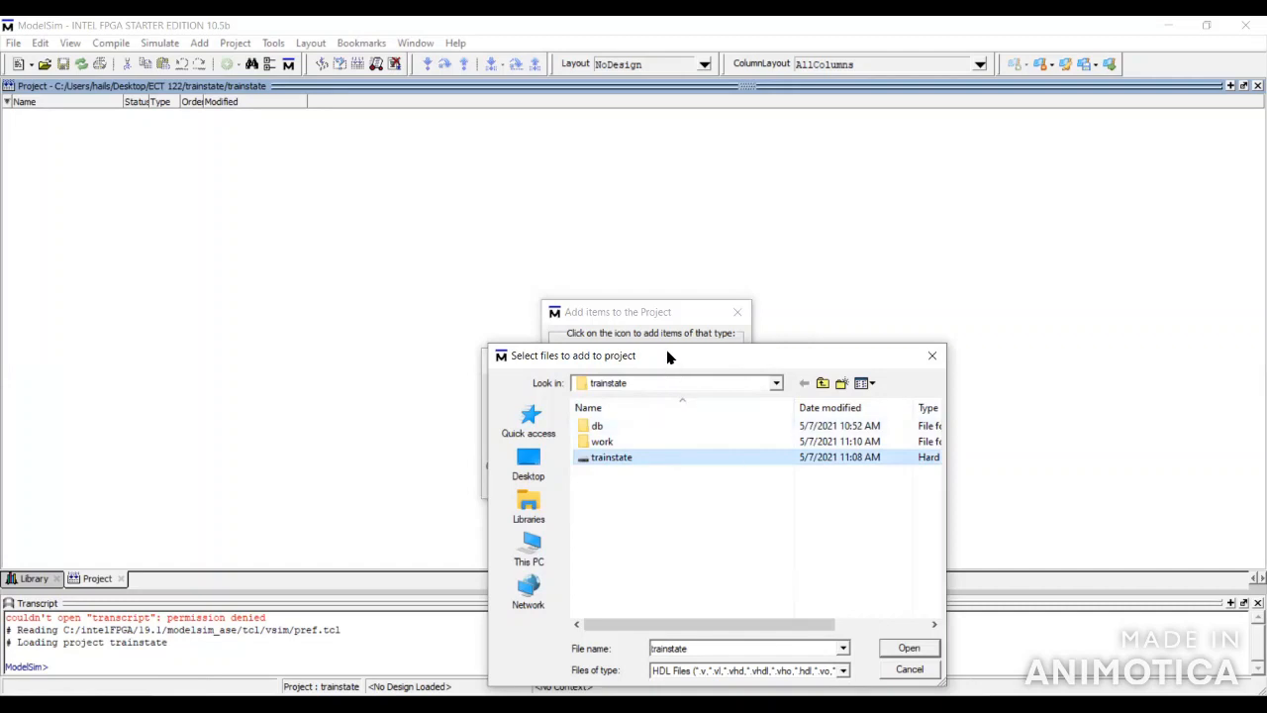
pyautogui.moveTo(668, 357); pyautogui.dragTo(665, 271)
pyautogui.click(842, 585)
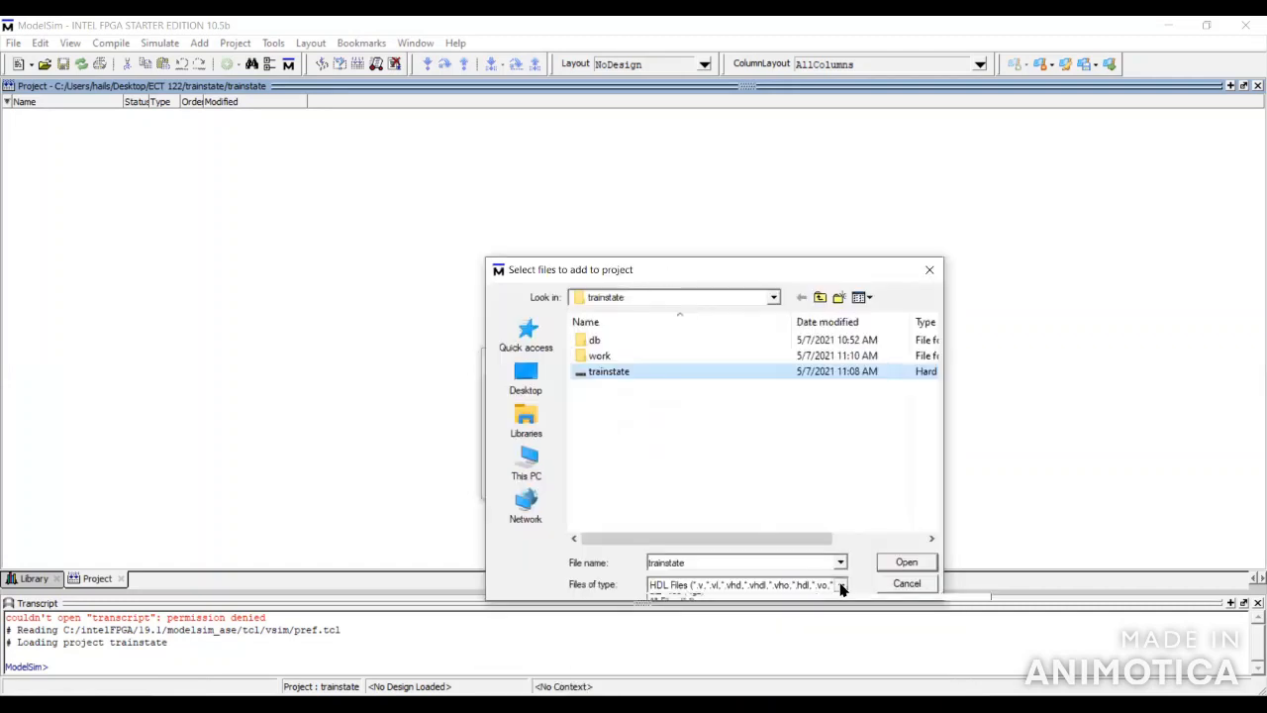
pyautogui.click(836, 613)
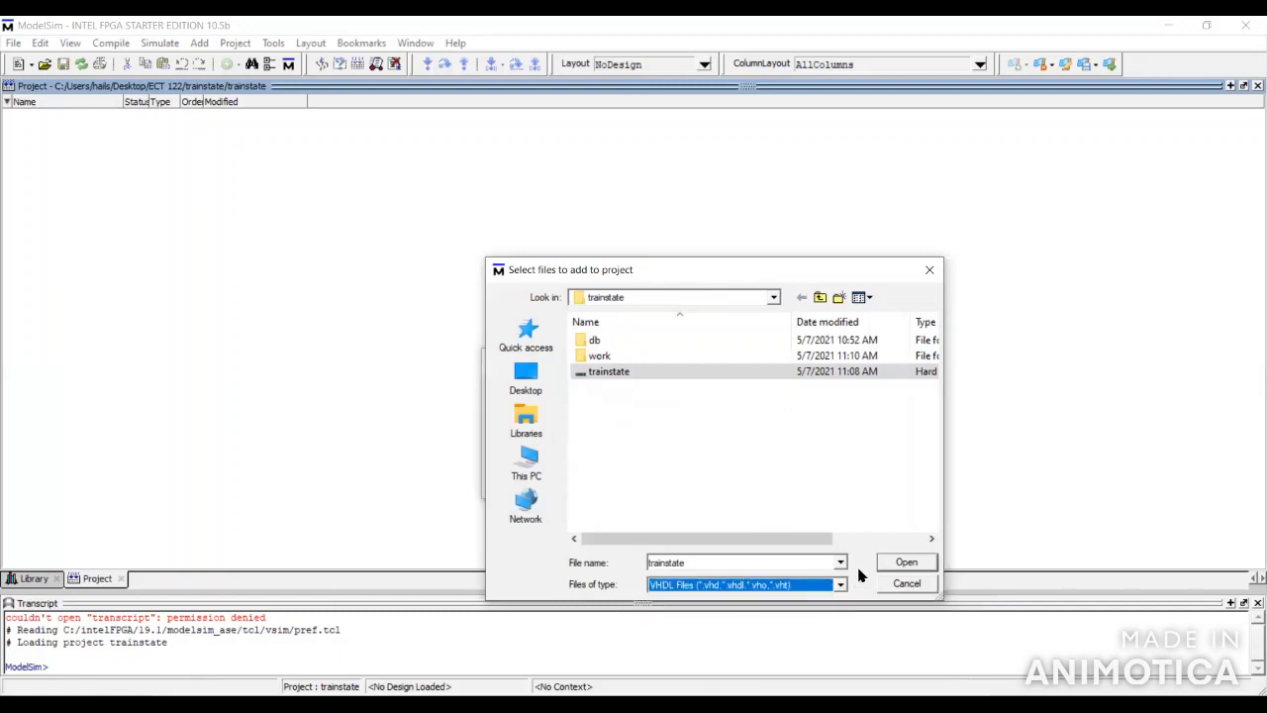
pyautogui.click(891, 564)
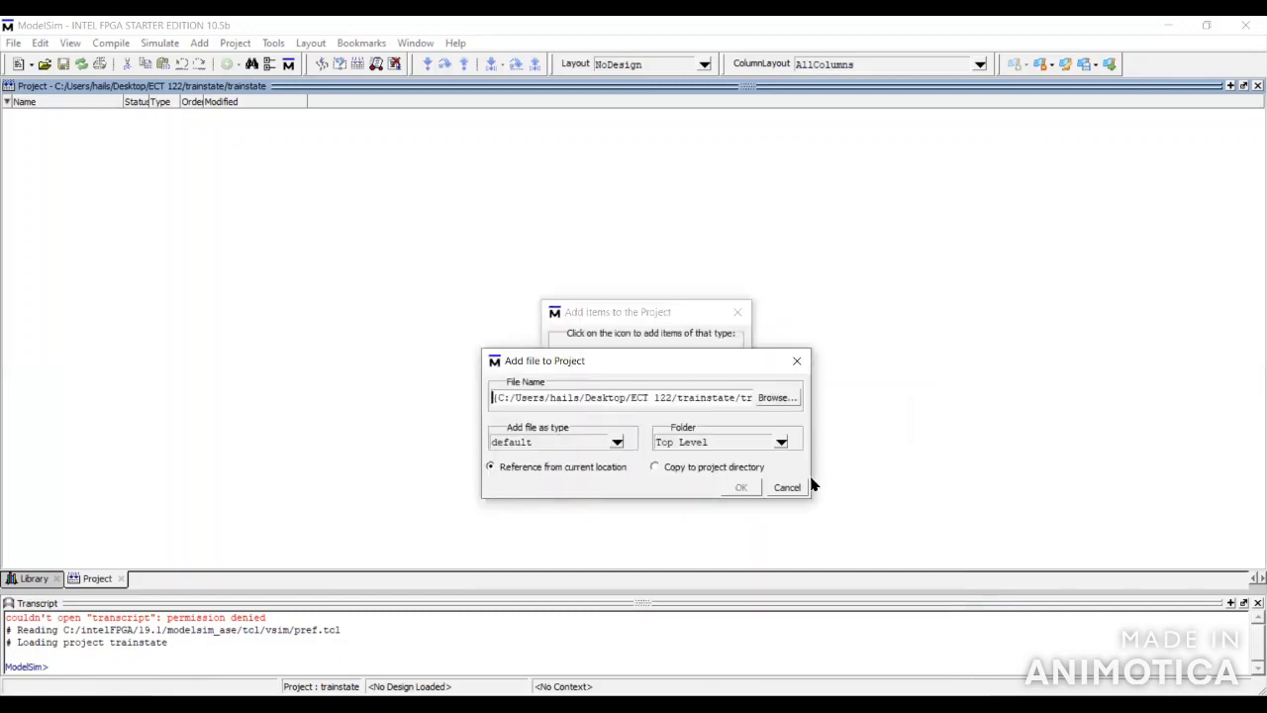
pyautogui.click(737, 489)
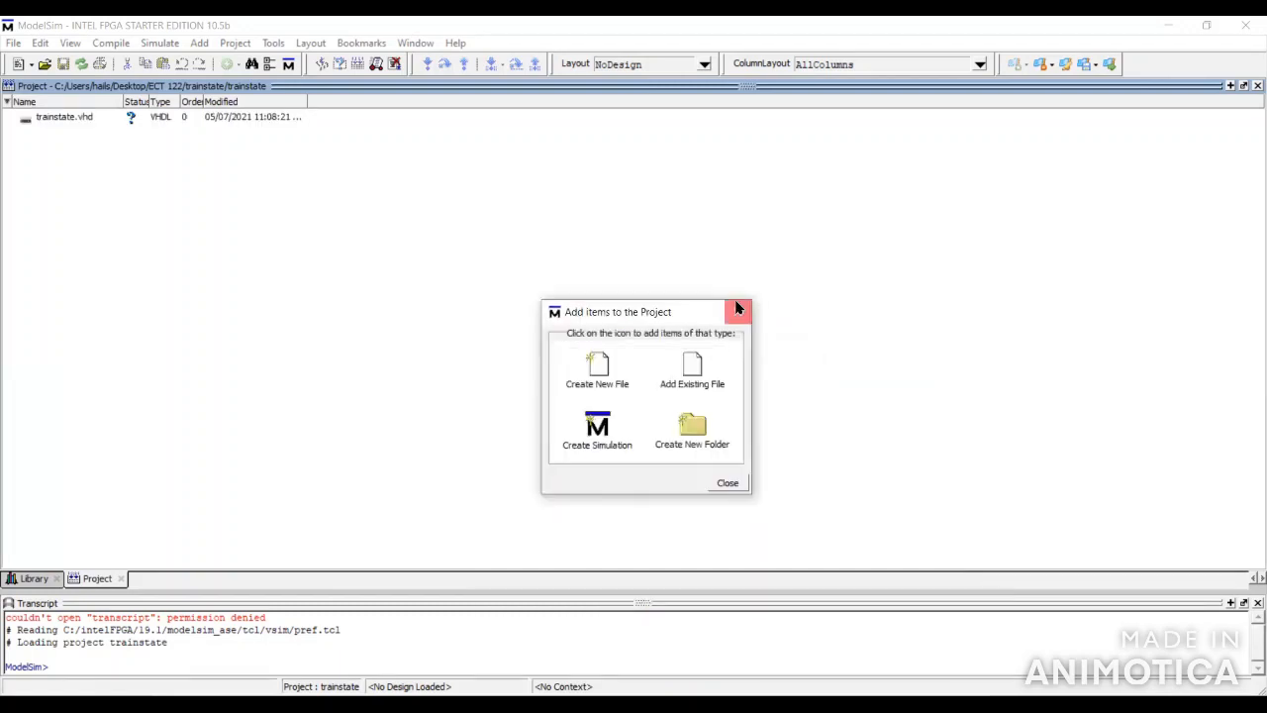
pyautogui.click(737, 309)
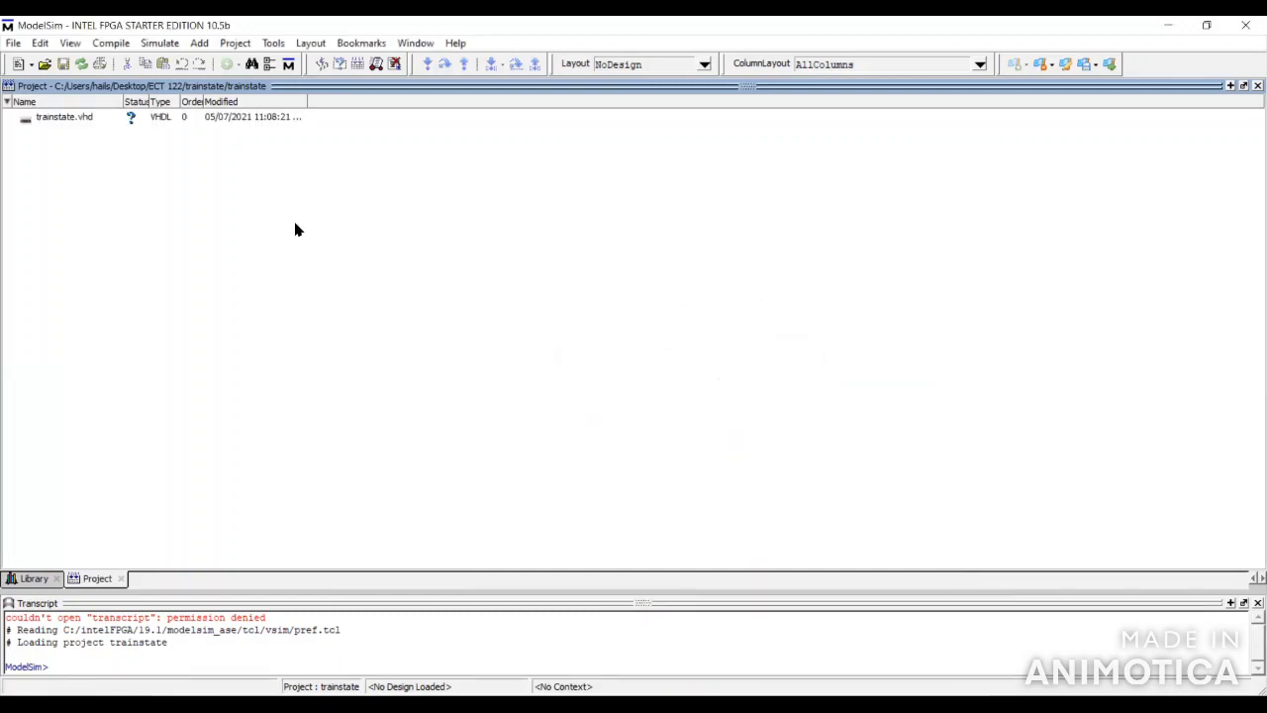
# Compile the trainstate.vhd file in the project
pyautogui.click(94, 117)
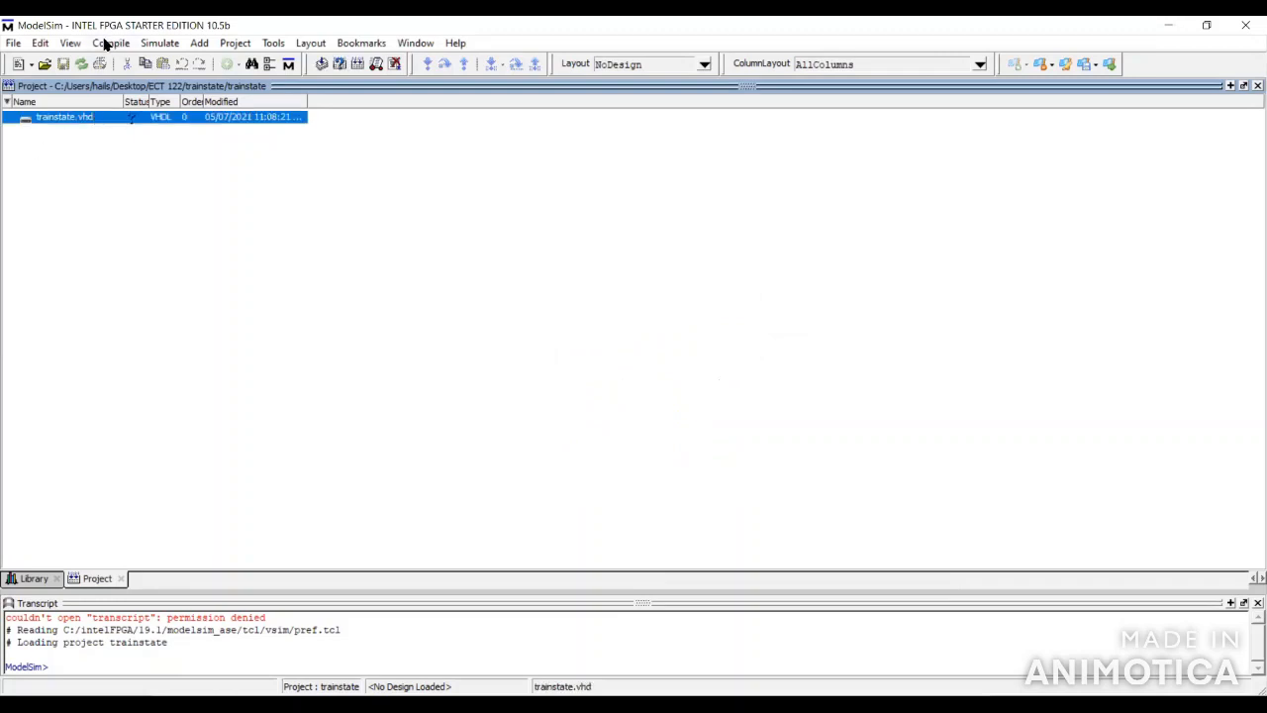
pyautogui.click(106, 43)
pyautogui.click(126, 120)
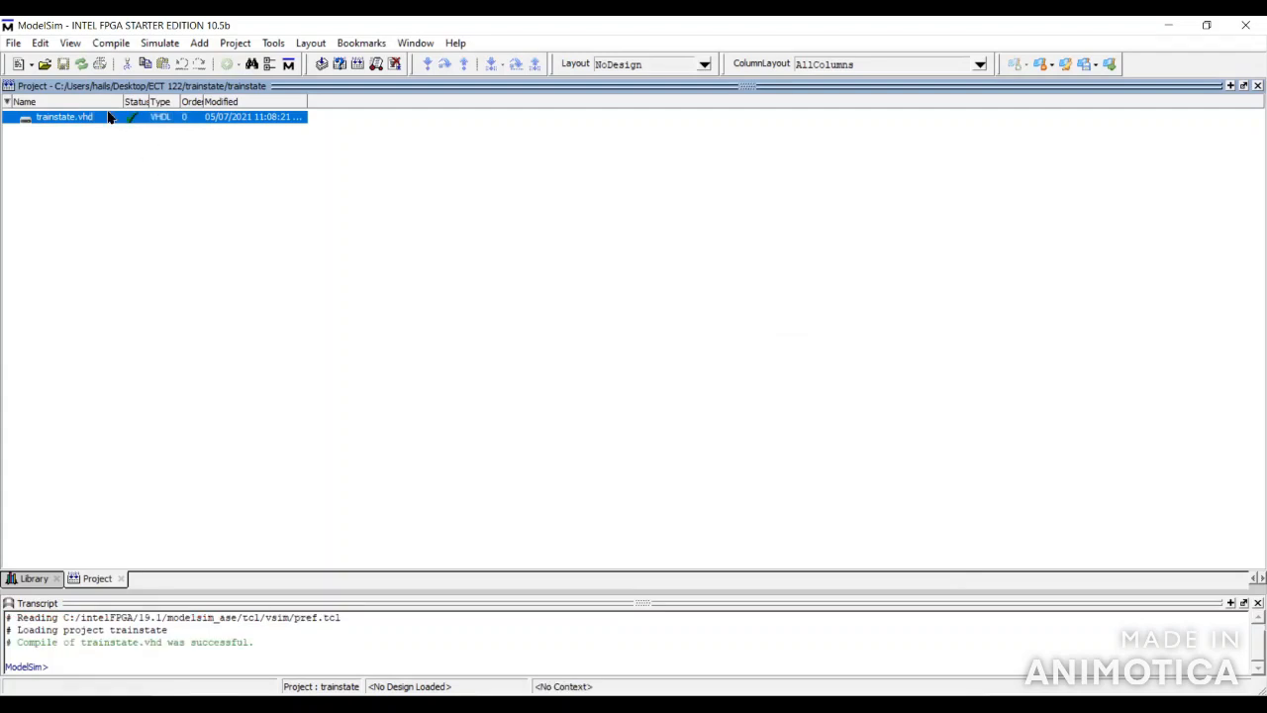
# Start a simulation of the trainstate entity from the work library
pyautogui.click(153, 43)
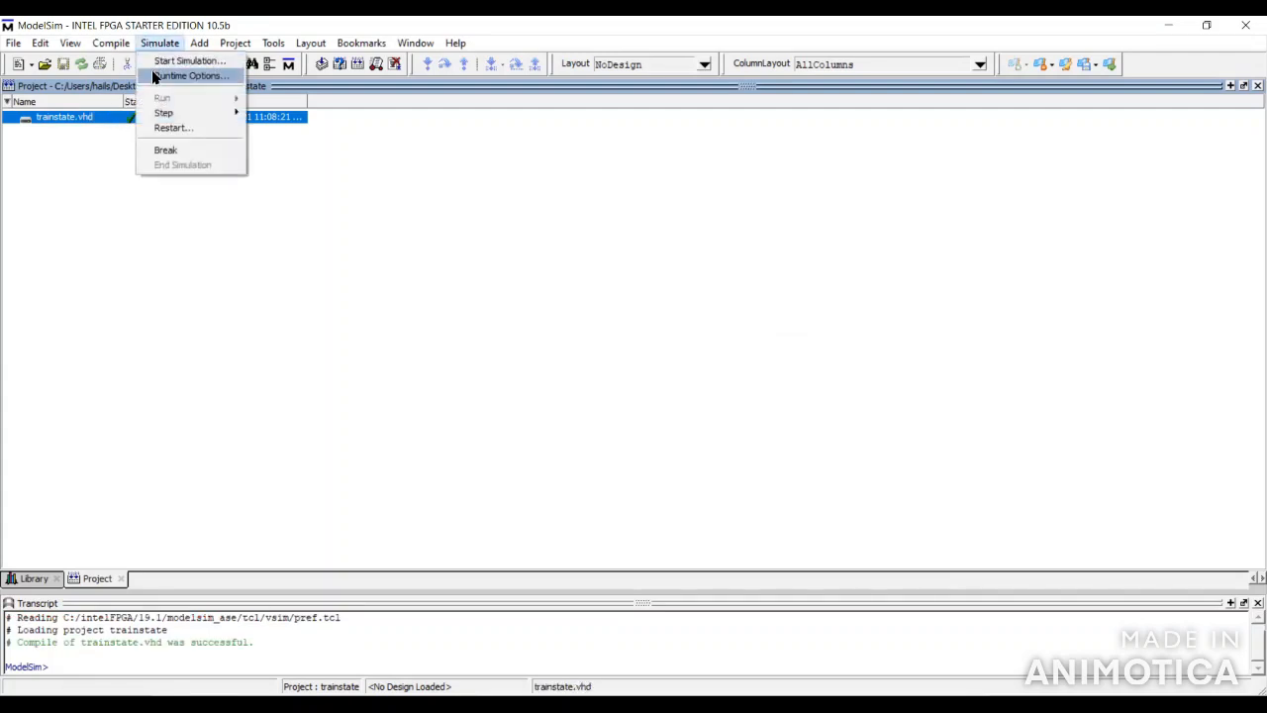
pyautogui.click(154, 62)
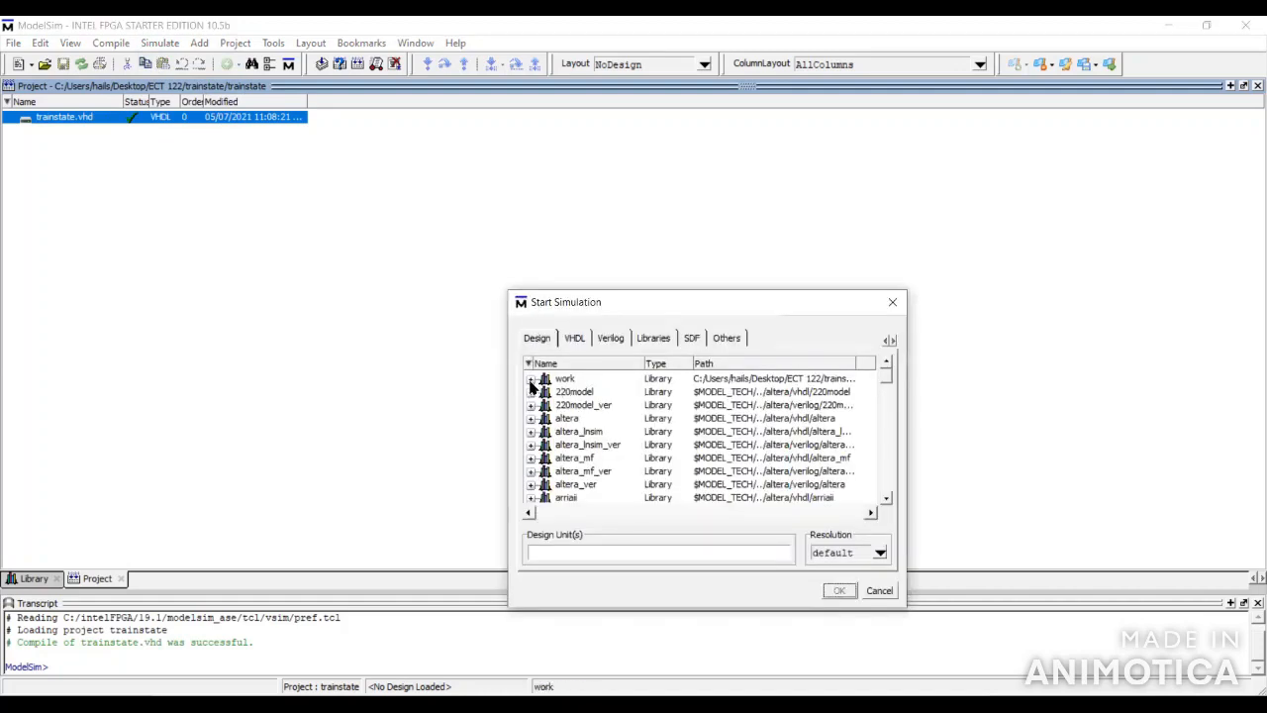
pyautogui.click(561, 381)
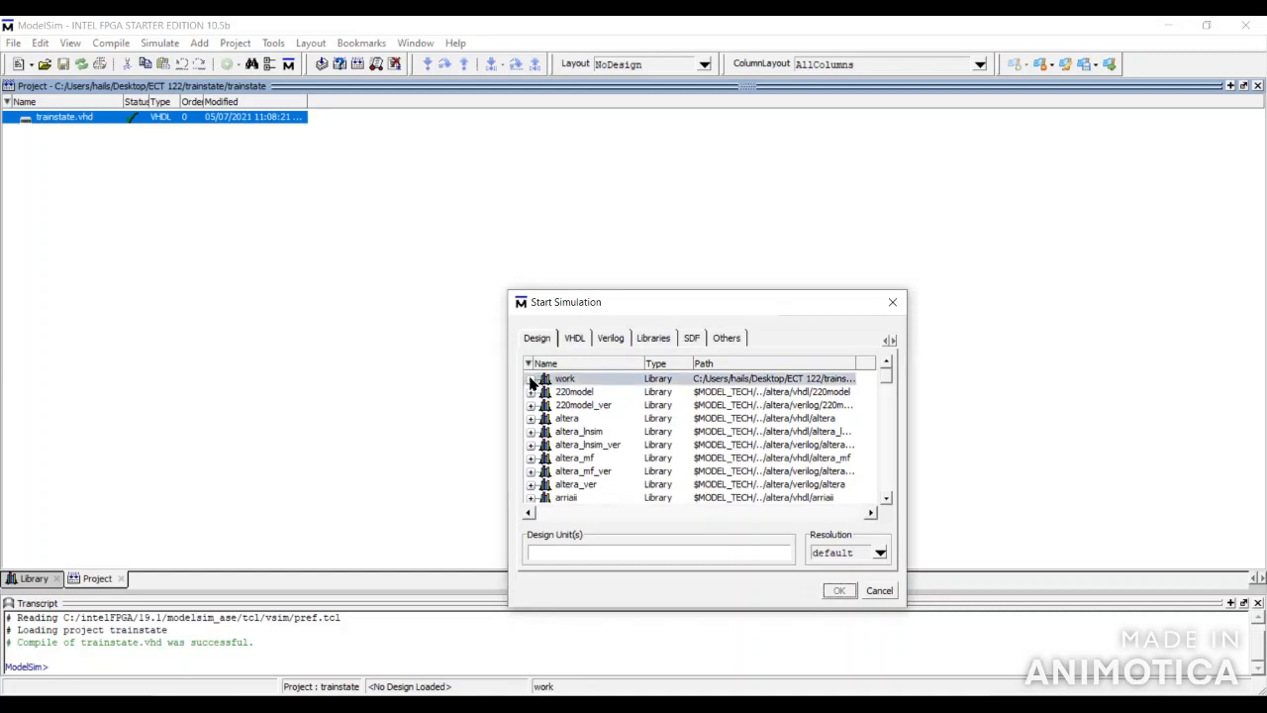
pyautogui.click(530, 379)
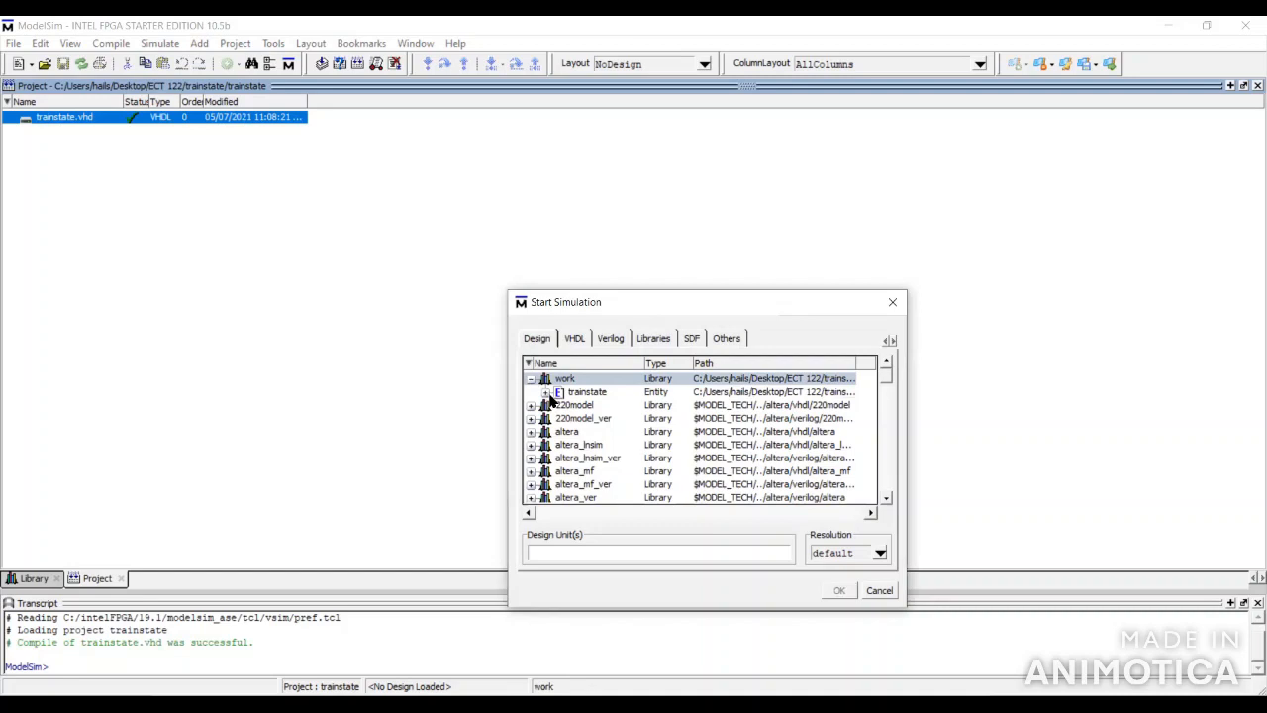
pyautogui.click(584, 394)
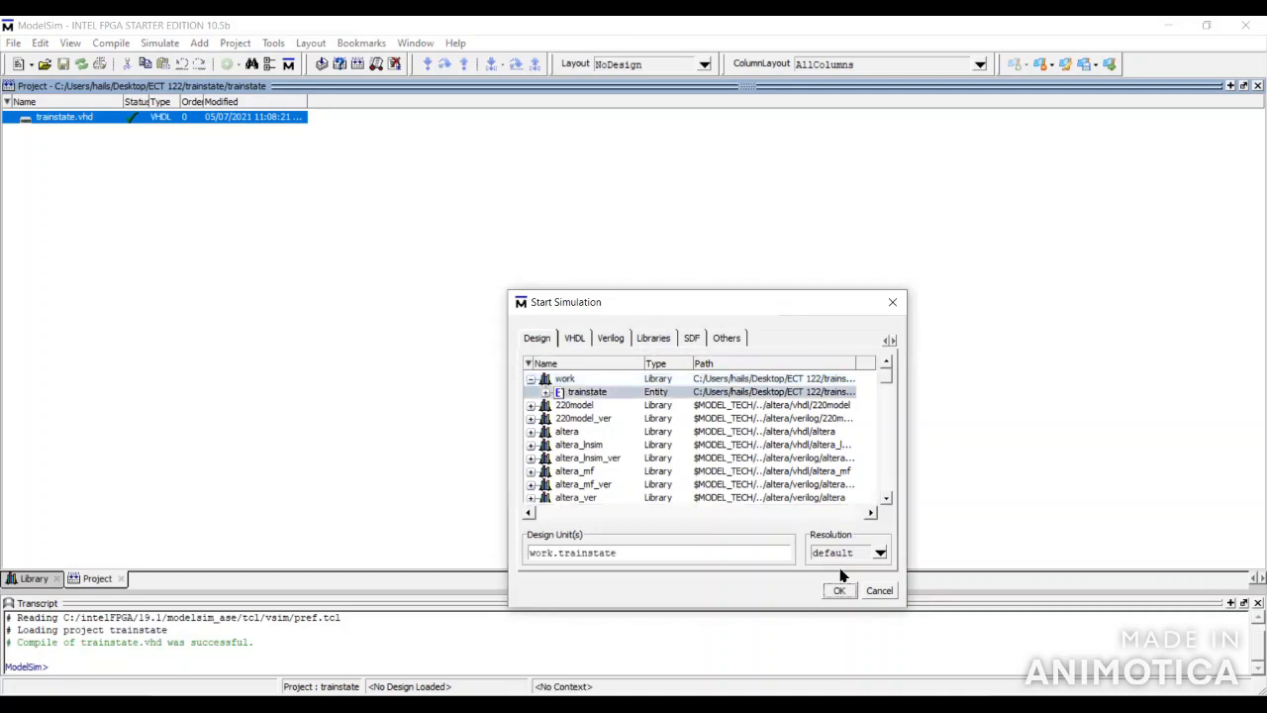
pyautogui.click(838, 591)
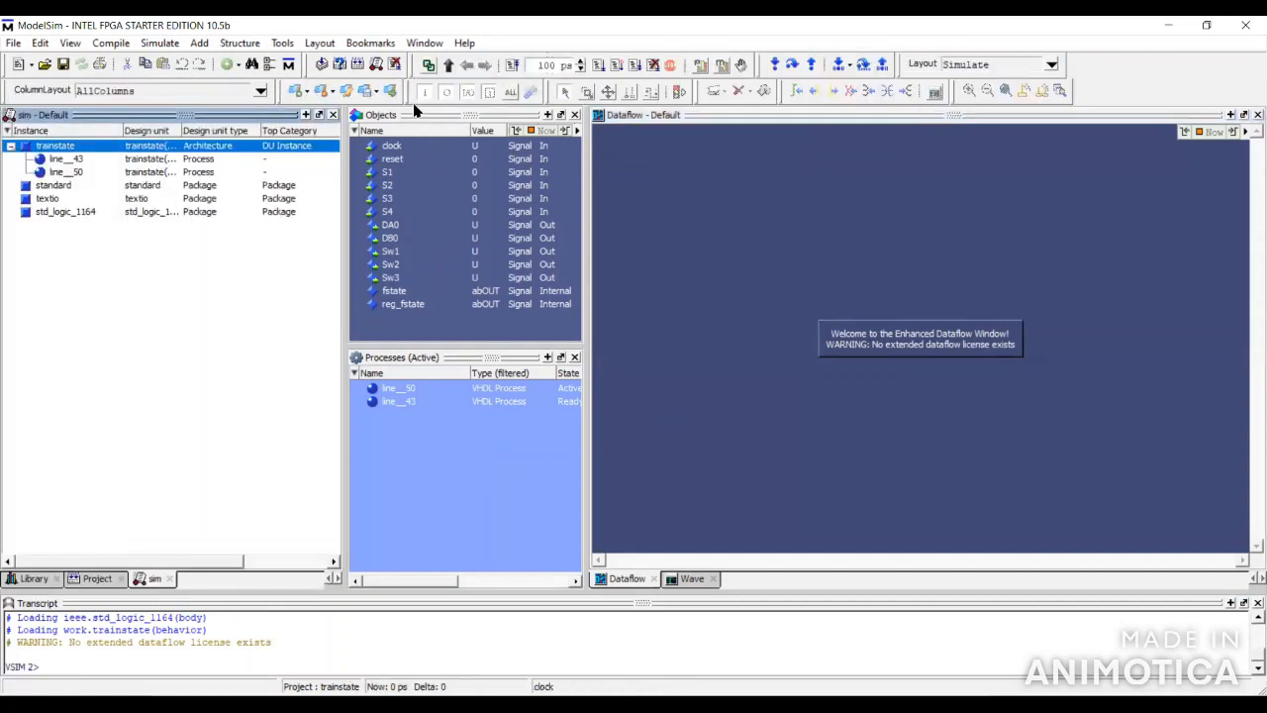
# Add all trainstate signals except reg_fstate to the wave window
pyautogui.click(72, 45)
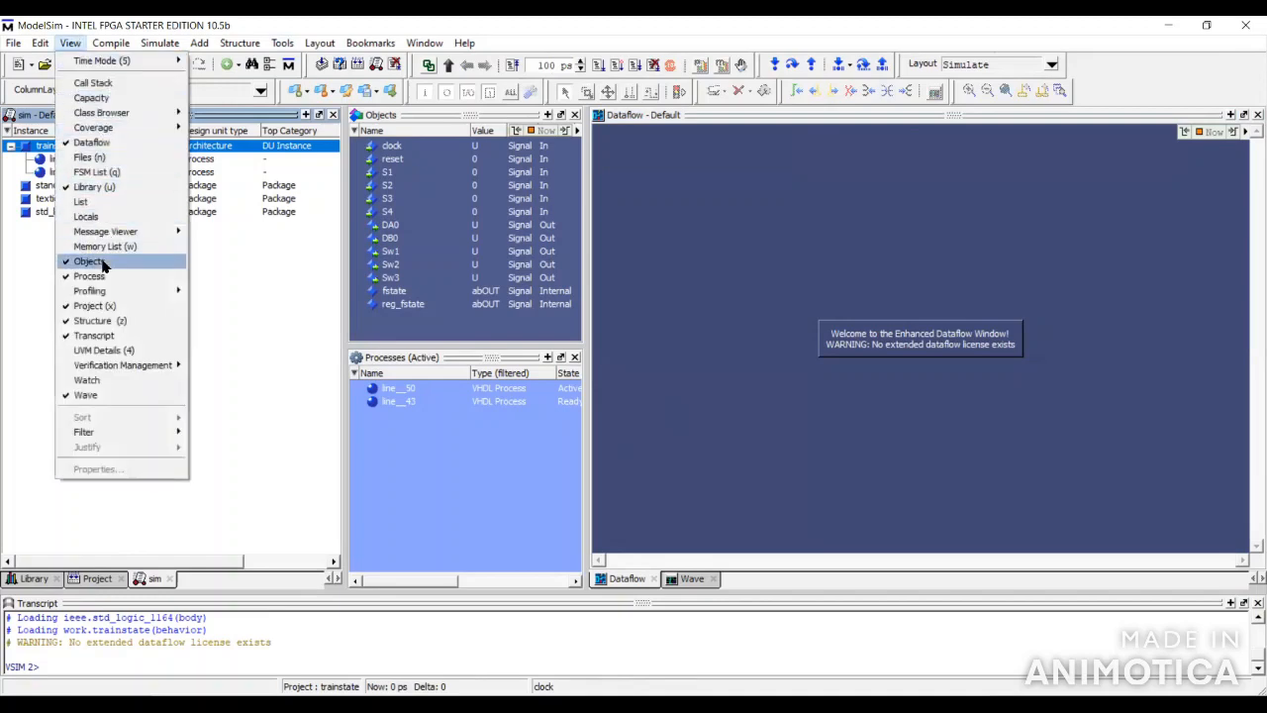
pyautogui.click(394, 148)
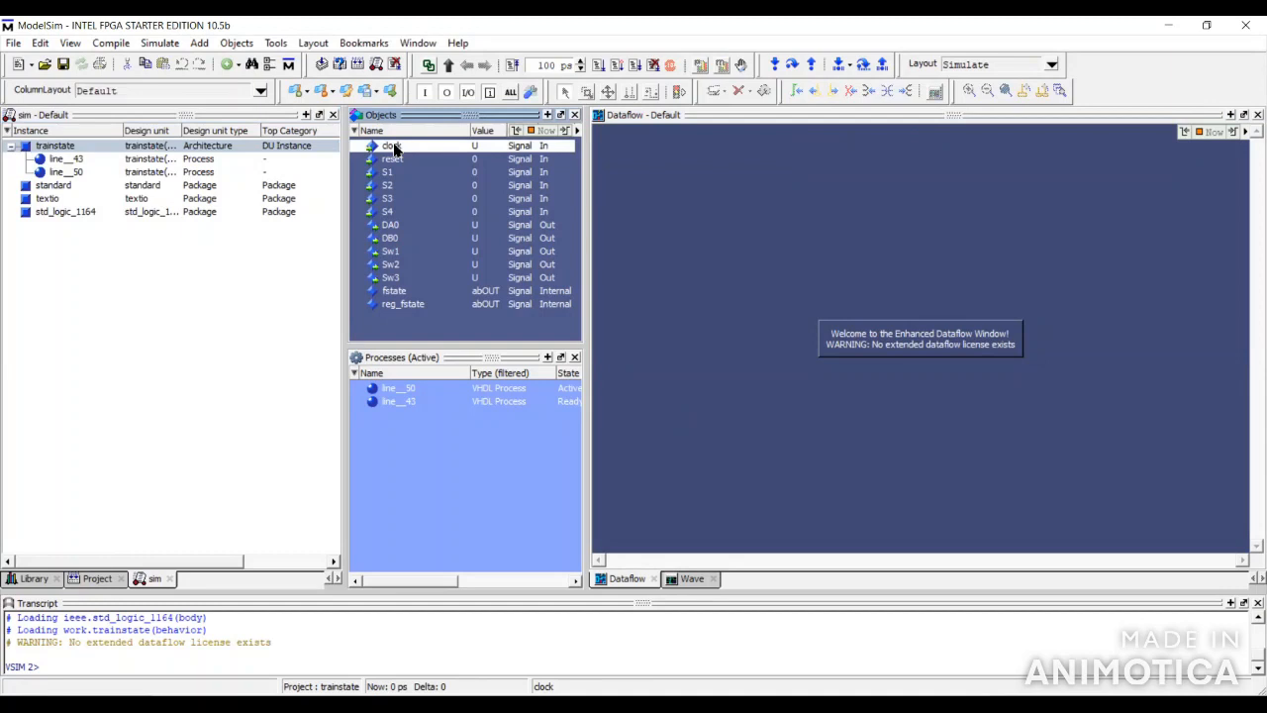
pyautogui.hotkey('ctrl', 'a')
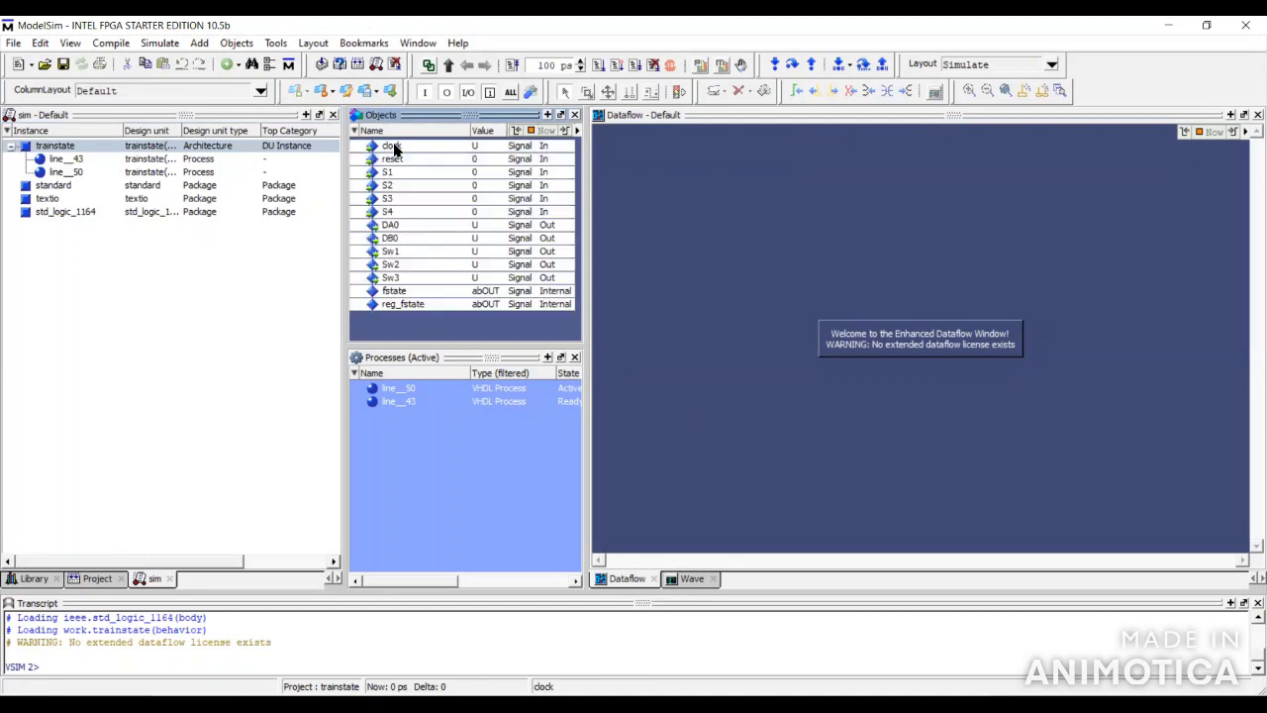
pyautogui.keyDown('ctrl'); pyautogui.click(406, 306); pyautogui.keyUp('ctrl')
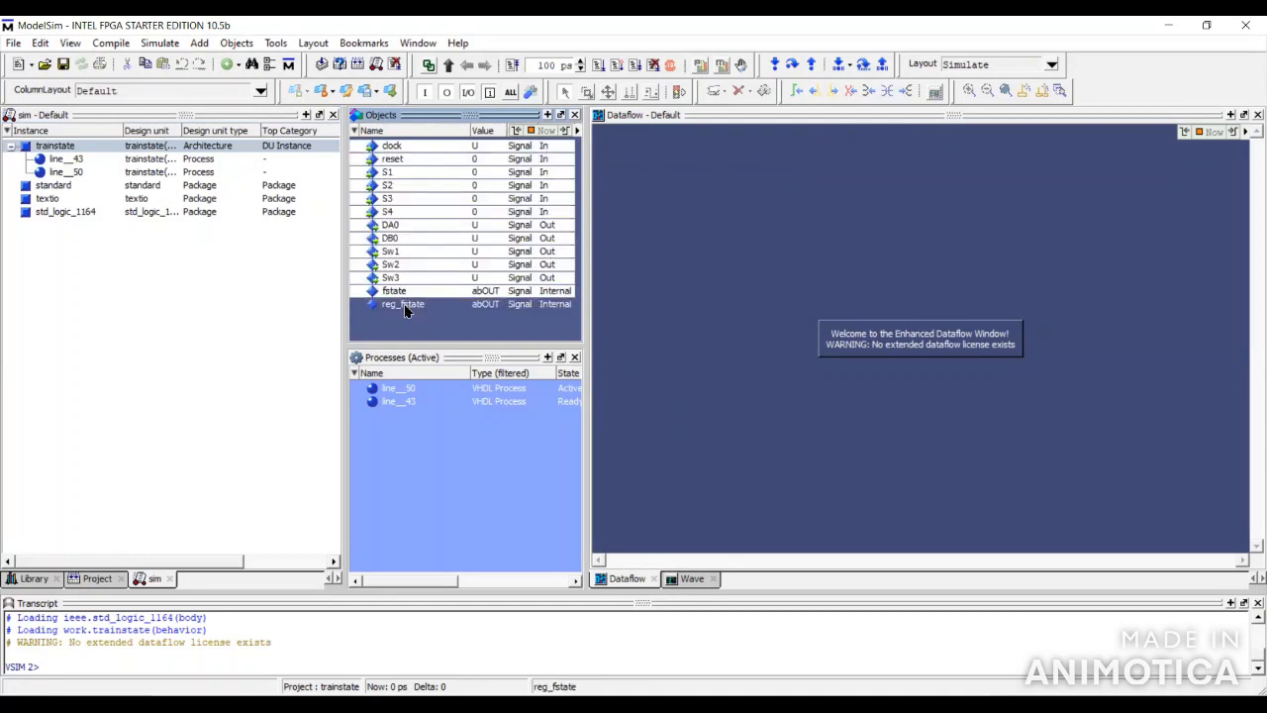
pyautogui.rightClick(423, 244)
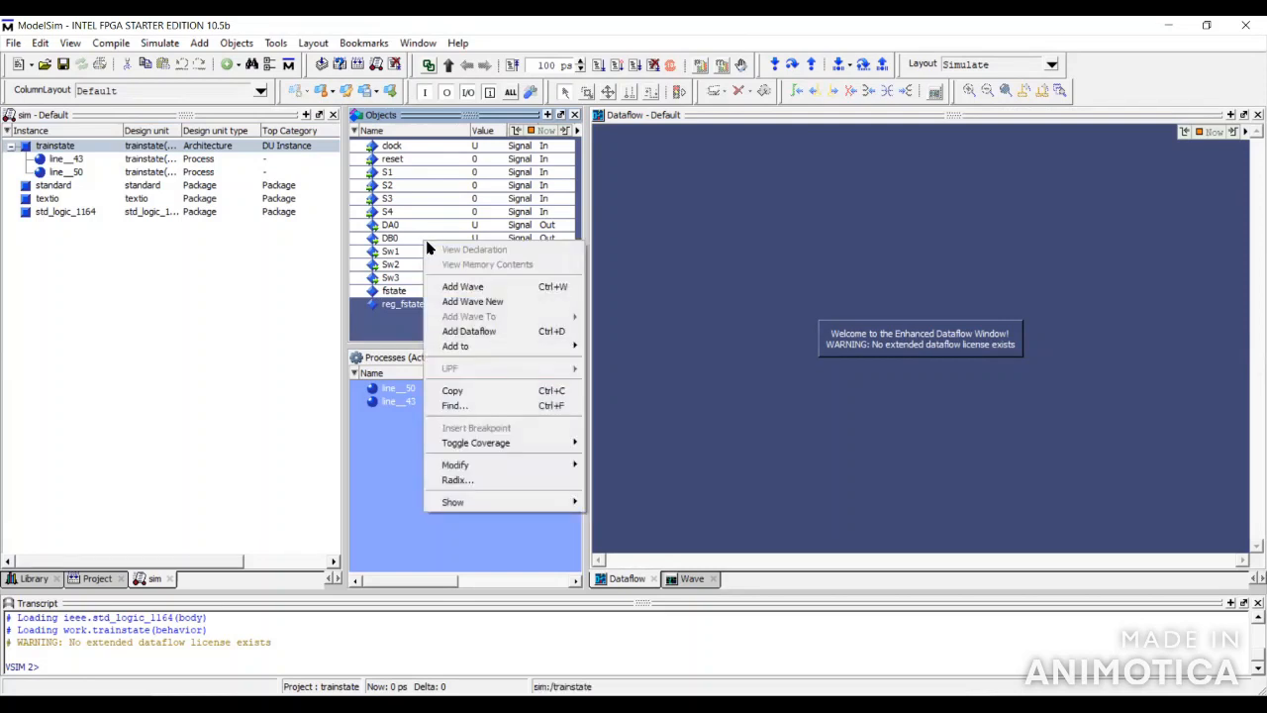
pyautogui.click(489, 288)
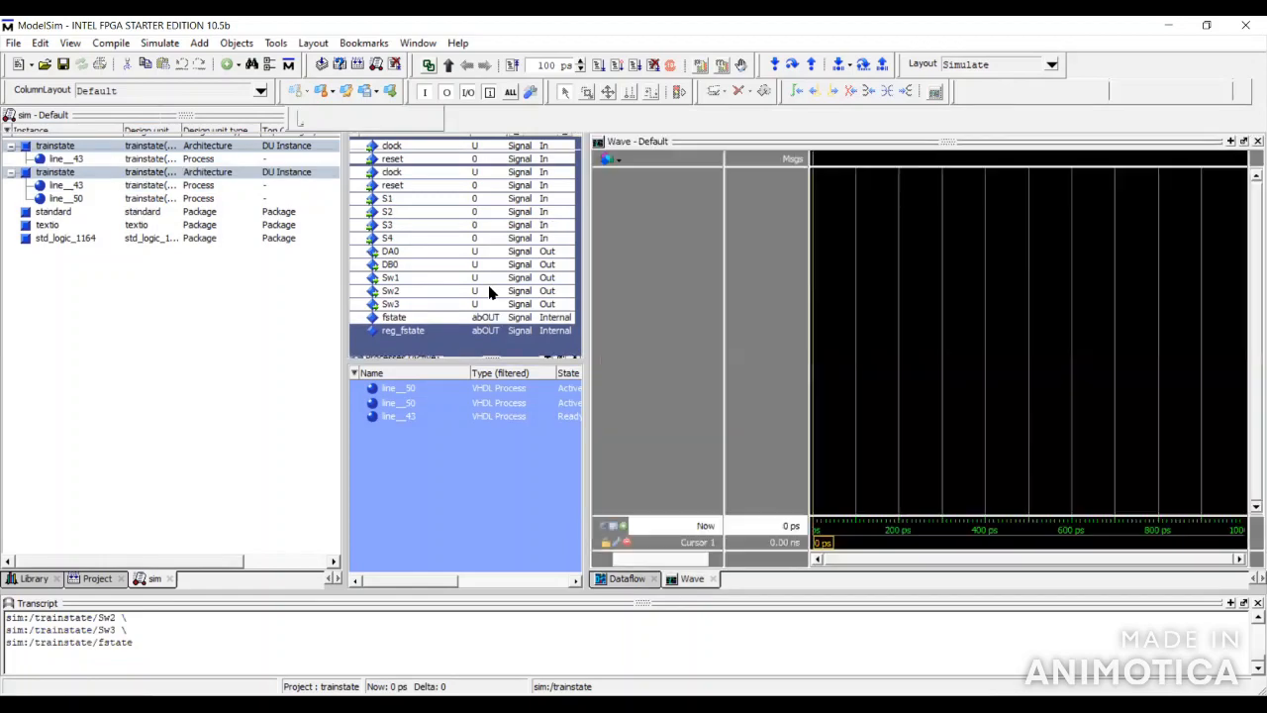
pyautogui.click(664, 405)
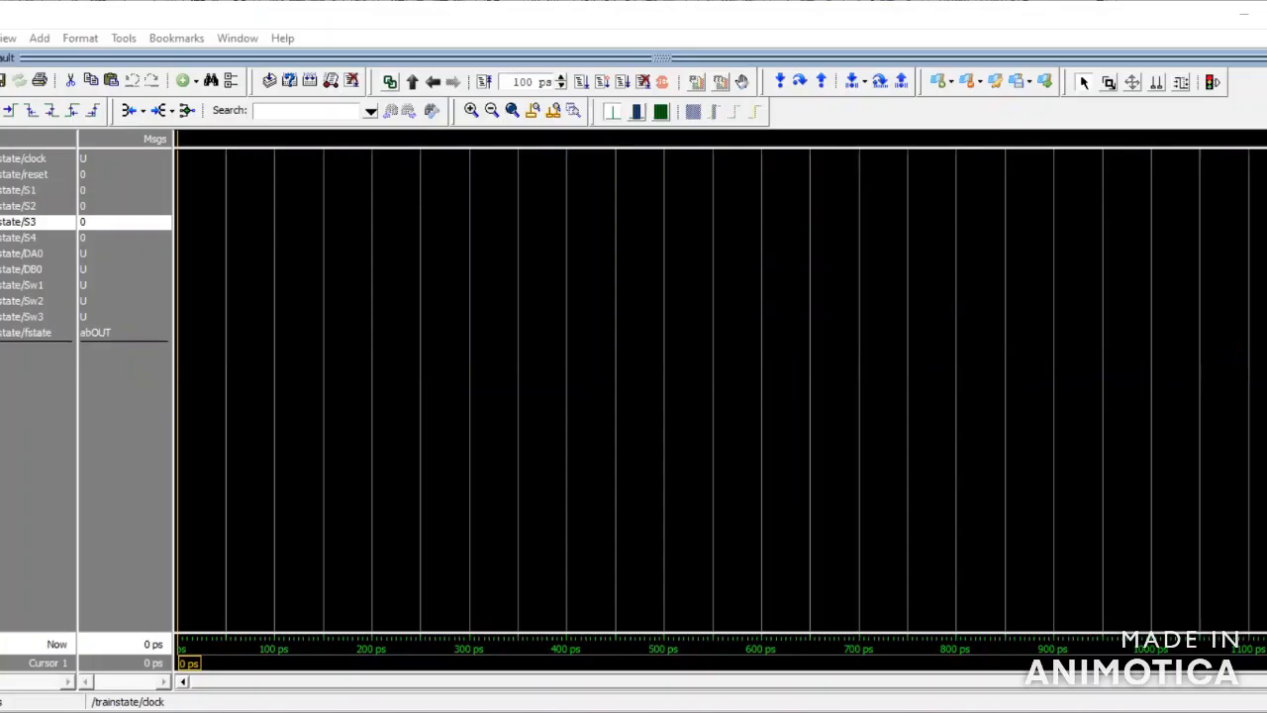
# Define a clock on the clock signal with a falling first edge
pyautogui.click(62, 160)
pyautogui.rightClick(62, 160)
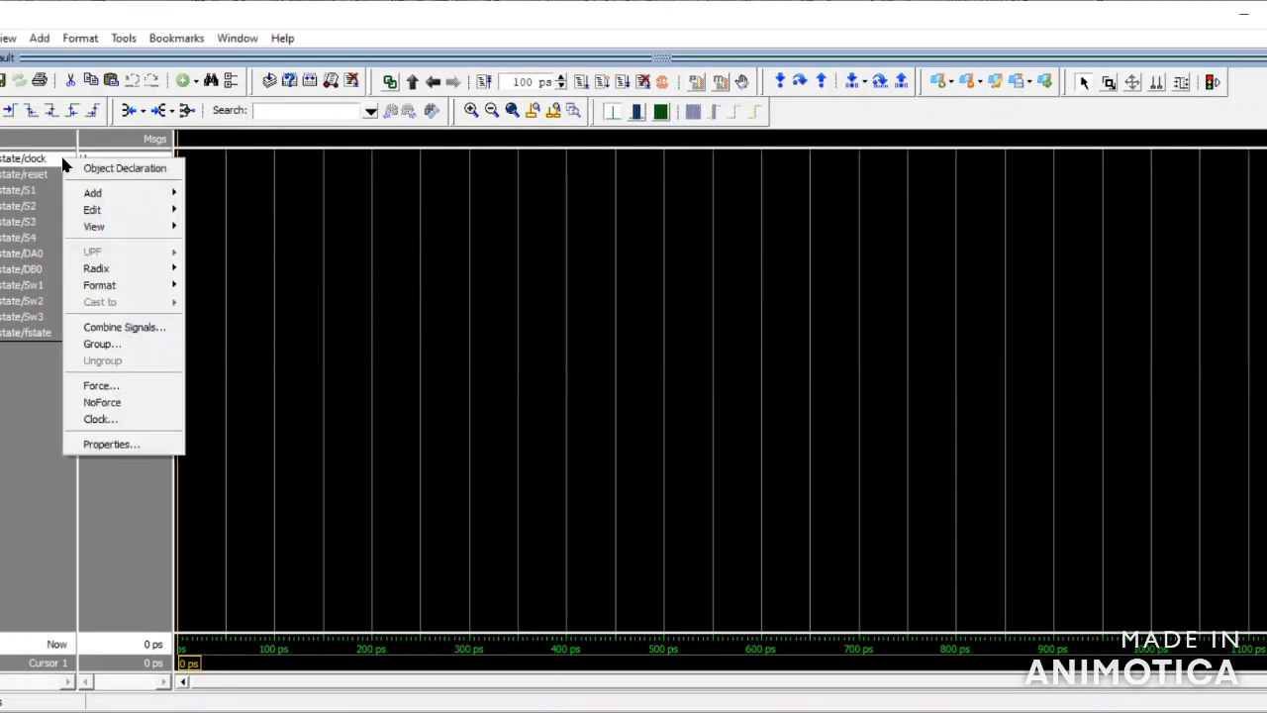
pyautogui.click(103, 420)
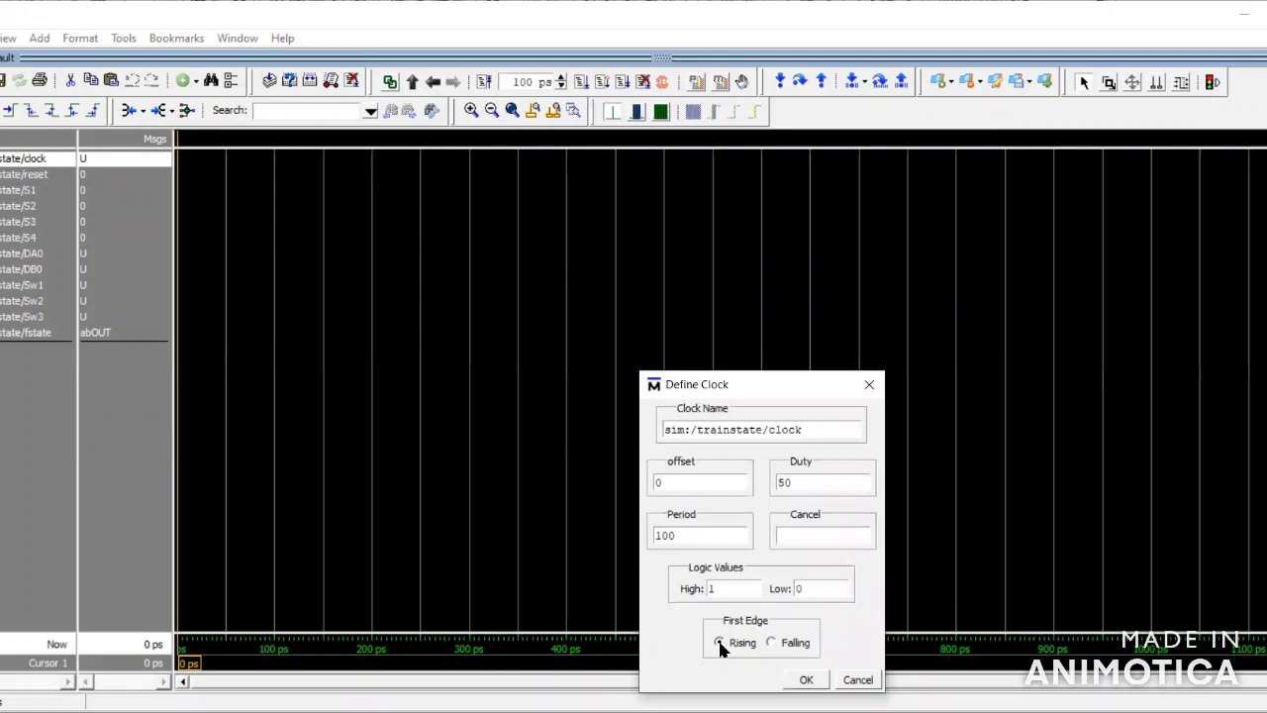
pyautogui.click(774, 644)
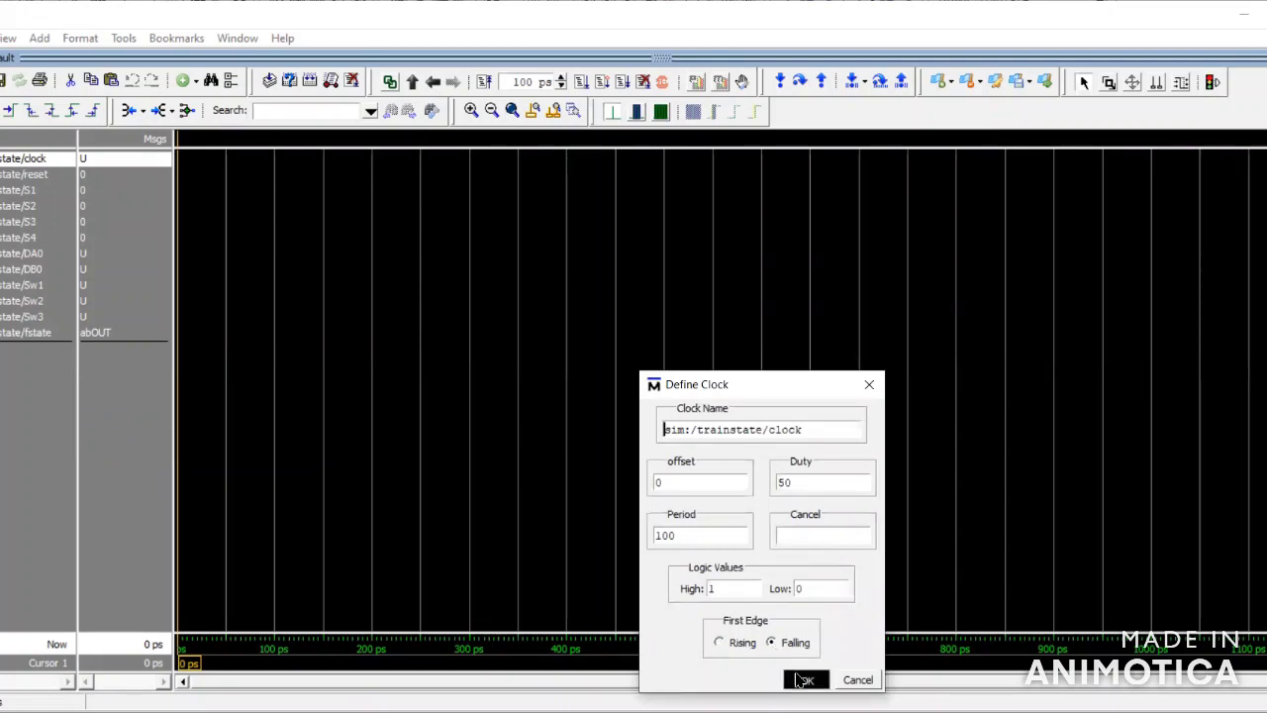
pyautogui.click(804, 680)
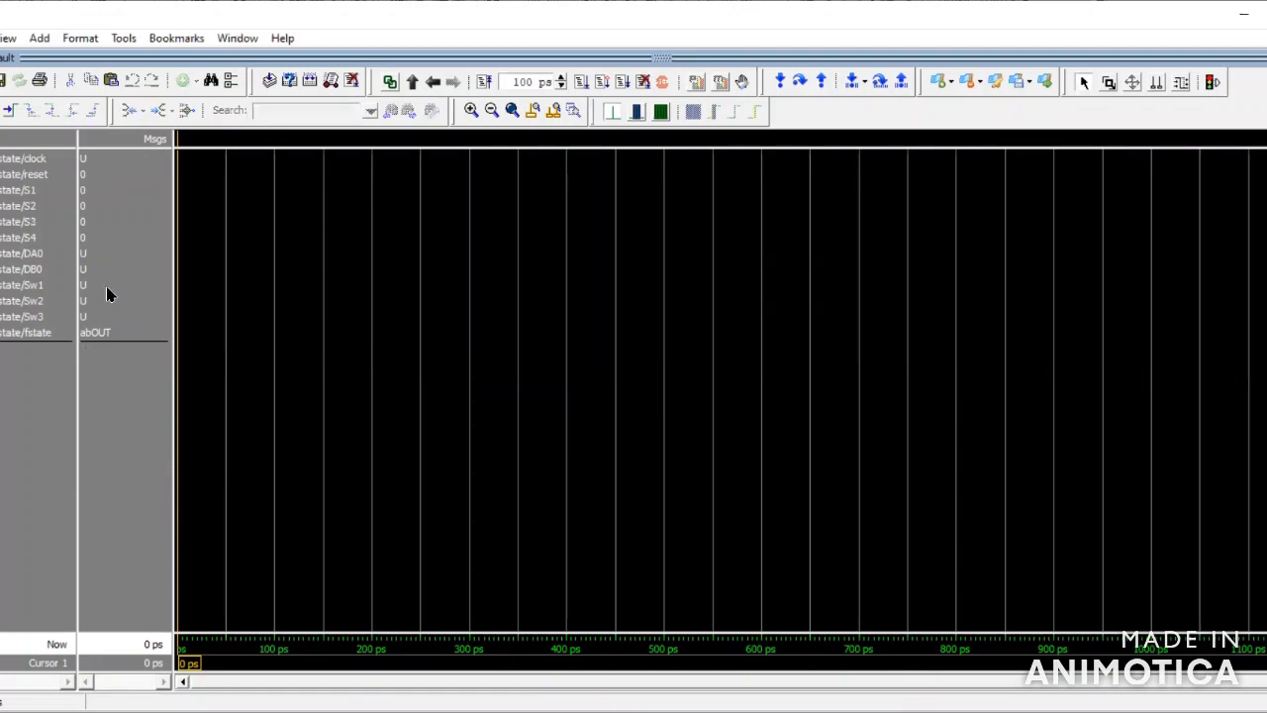
# Force the reset signal to 1 and run the simulation for 100 ps
pyautogui.click(62, 175)
pyautogui.rightClick(63, 175)
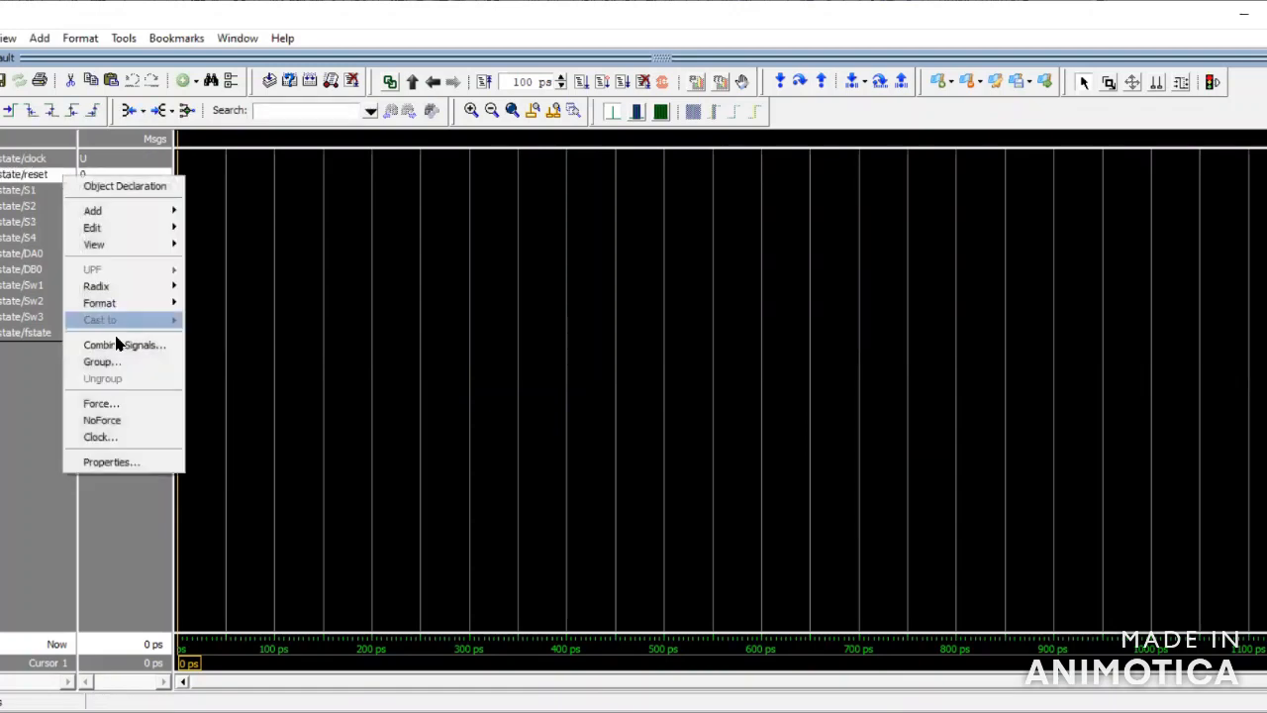
pyautogui.click(131, 402)
pyautogui.press('BackSpace')
pyautogui.write('1')
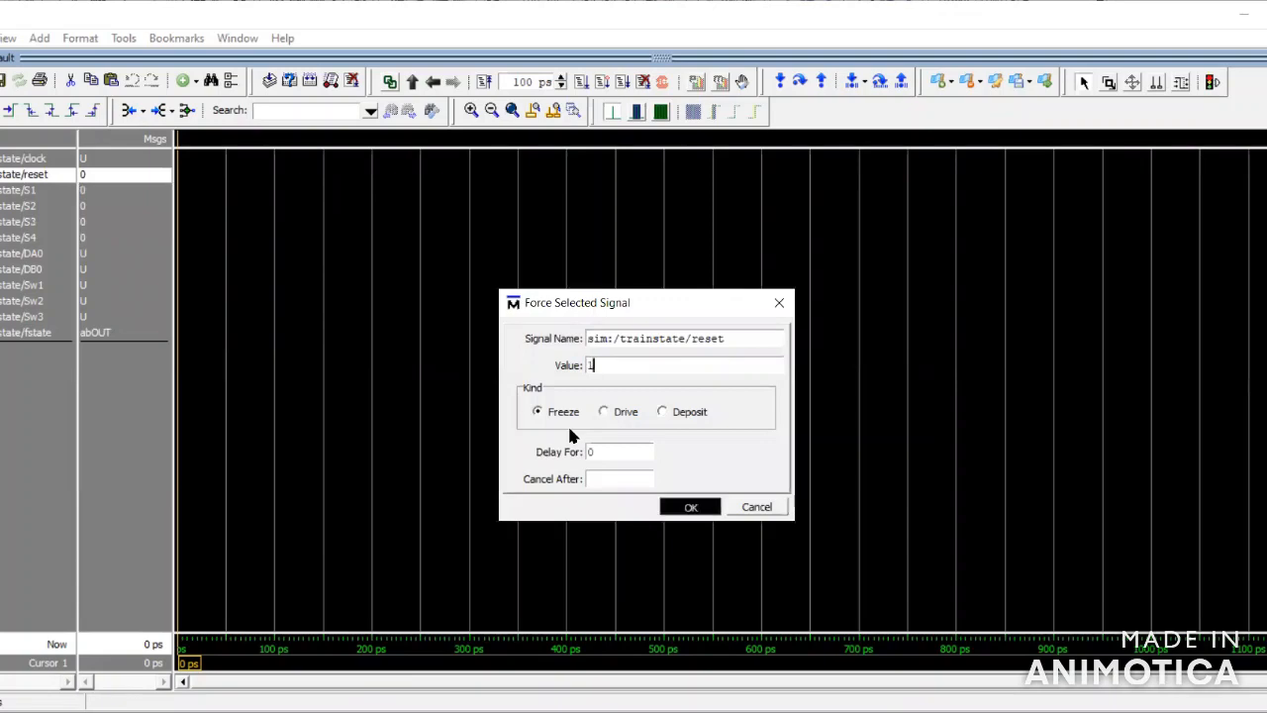
pyautogui.press('Return')
pyautogui.click(581, 82)
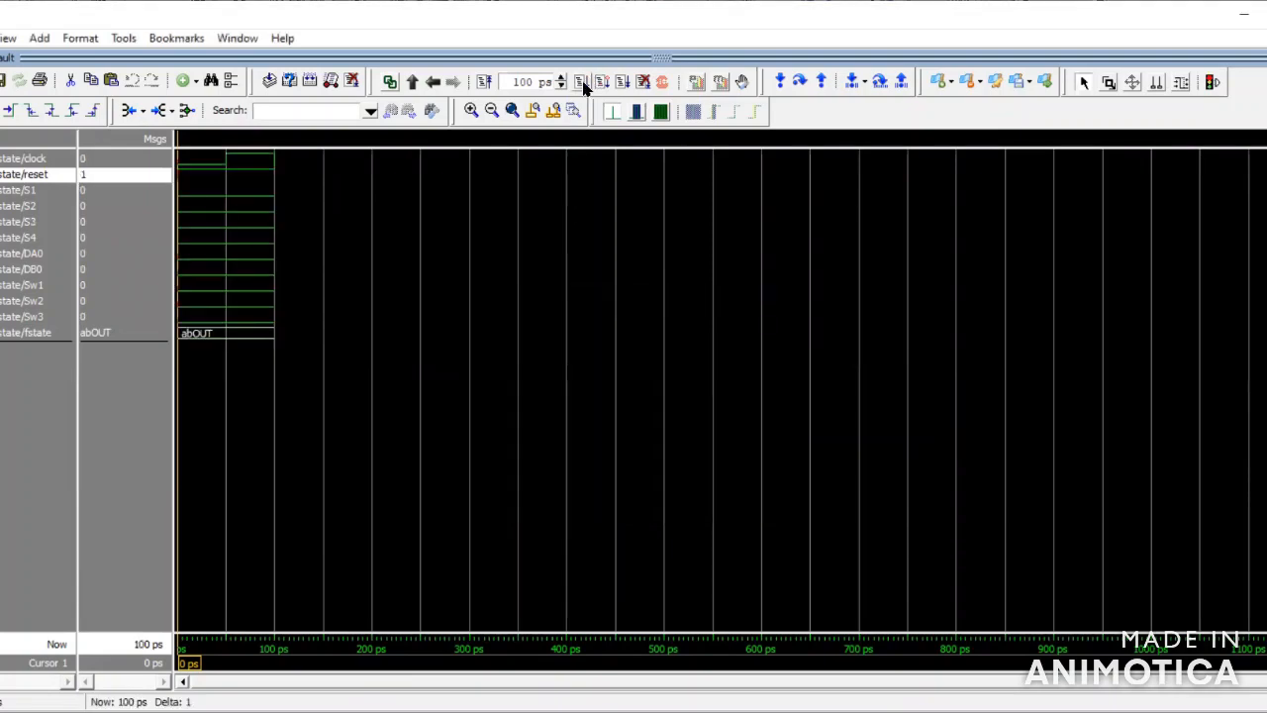
# Force the reset signal to 0
pyautogui.rightClick(46, 176)
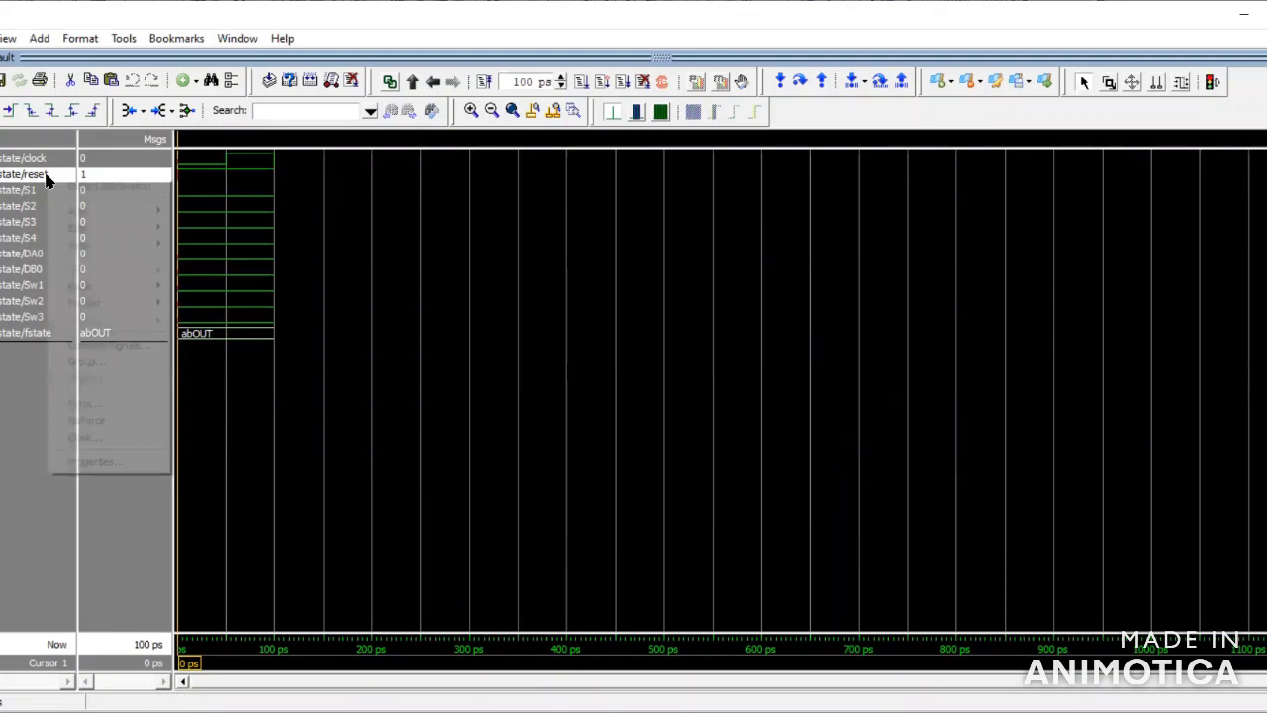
pyautogui.click(94, 401)
pyautogui.write('0')
pyautogui.press('Return')
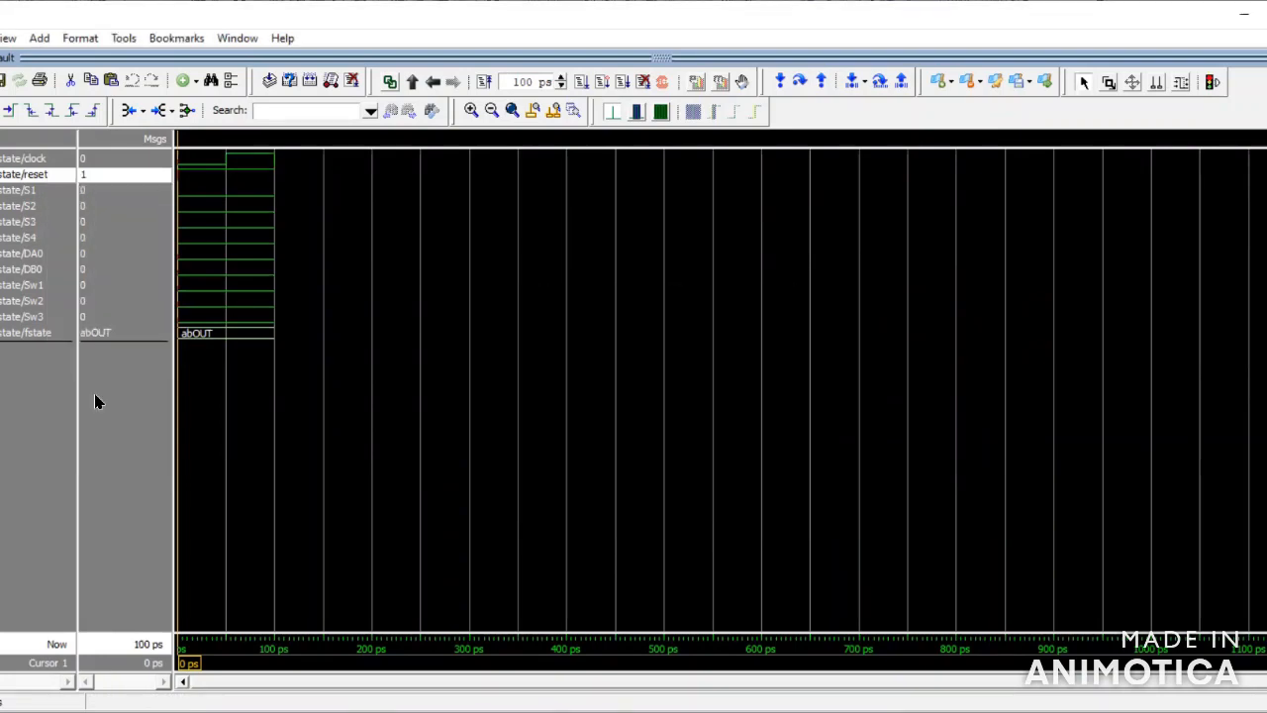
pyautogui.click(43, 391)
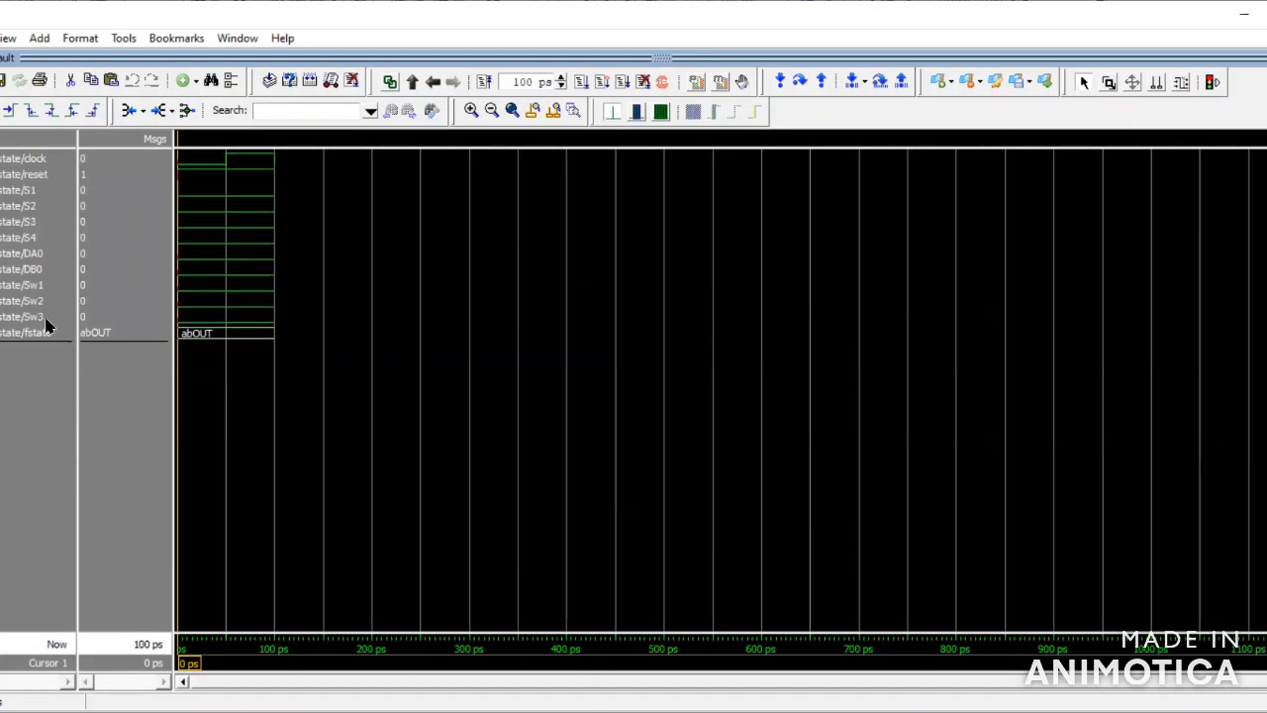
# Force sensor signal S2 to 1 and run the simulation for another 100 ps
pyautogui.click(49, 208)
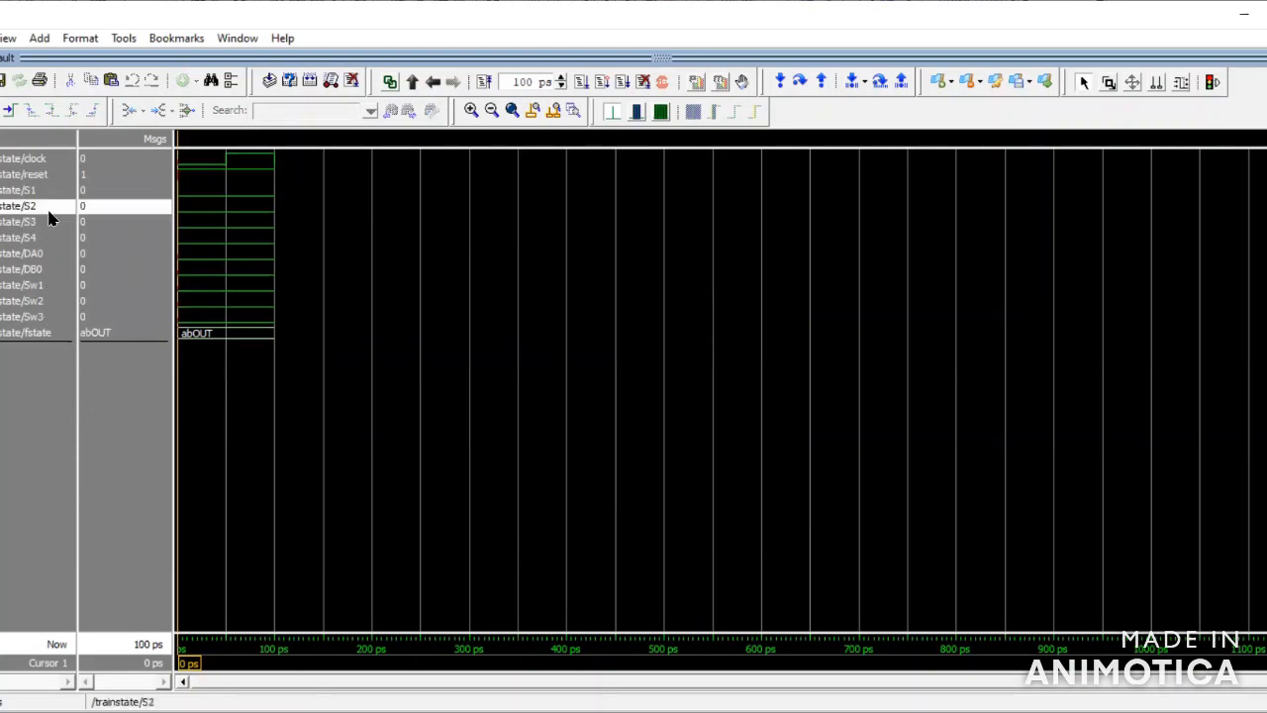
pyautogui.rightClick(49, 219)
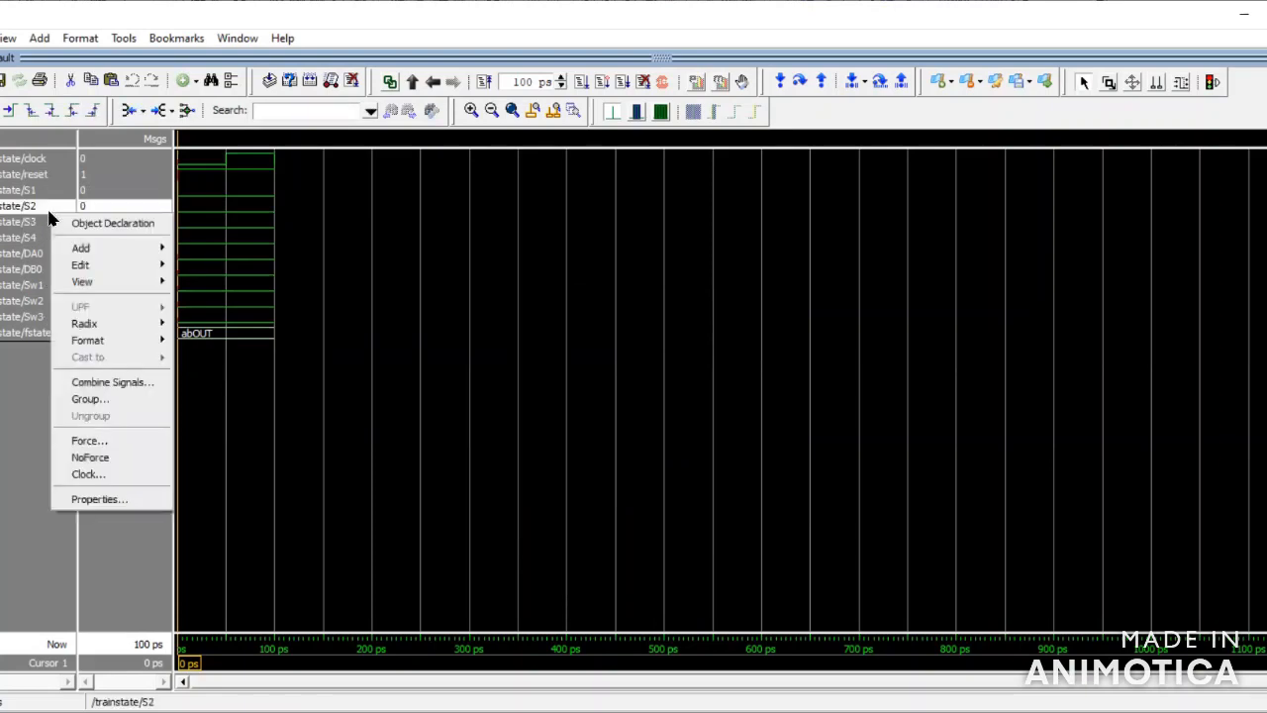
pyautogui.click(86, 440)
pyautogui.write('1')
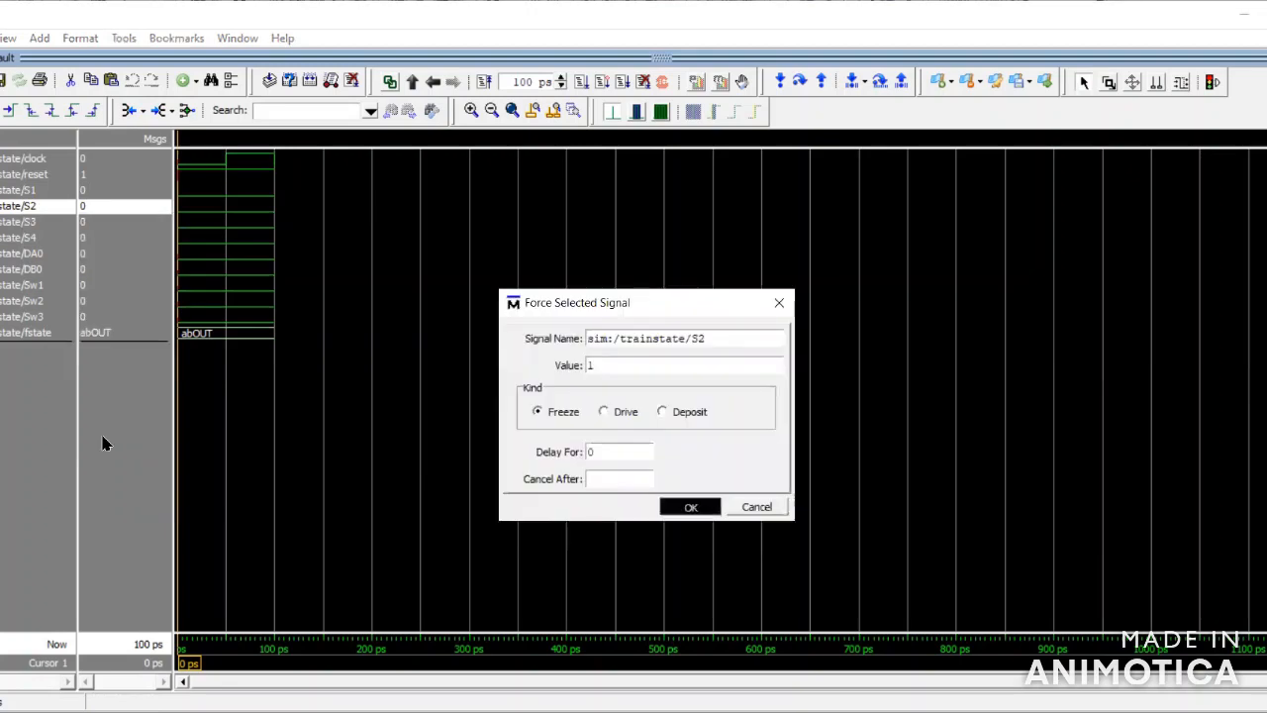
pyautogui.press('Return')
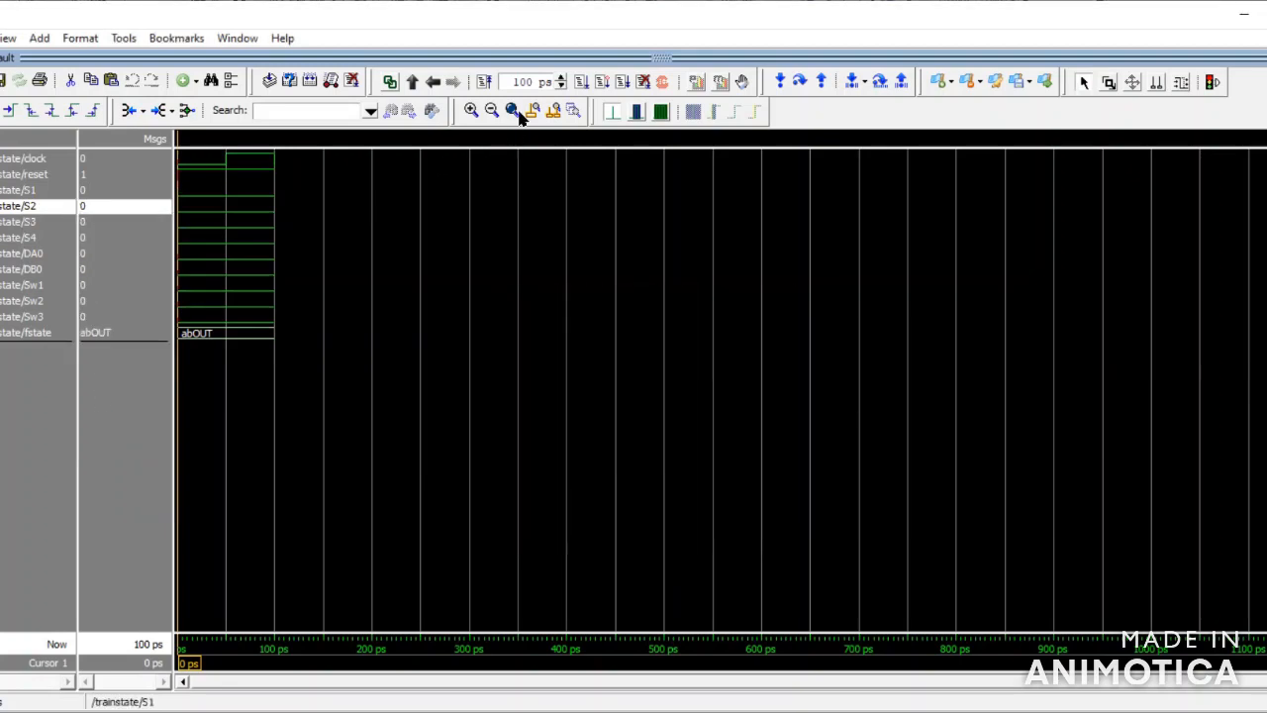
pyautogui.click(580, 83)
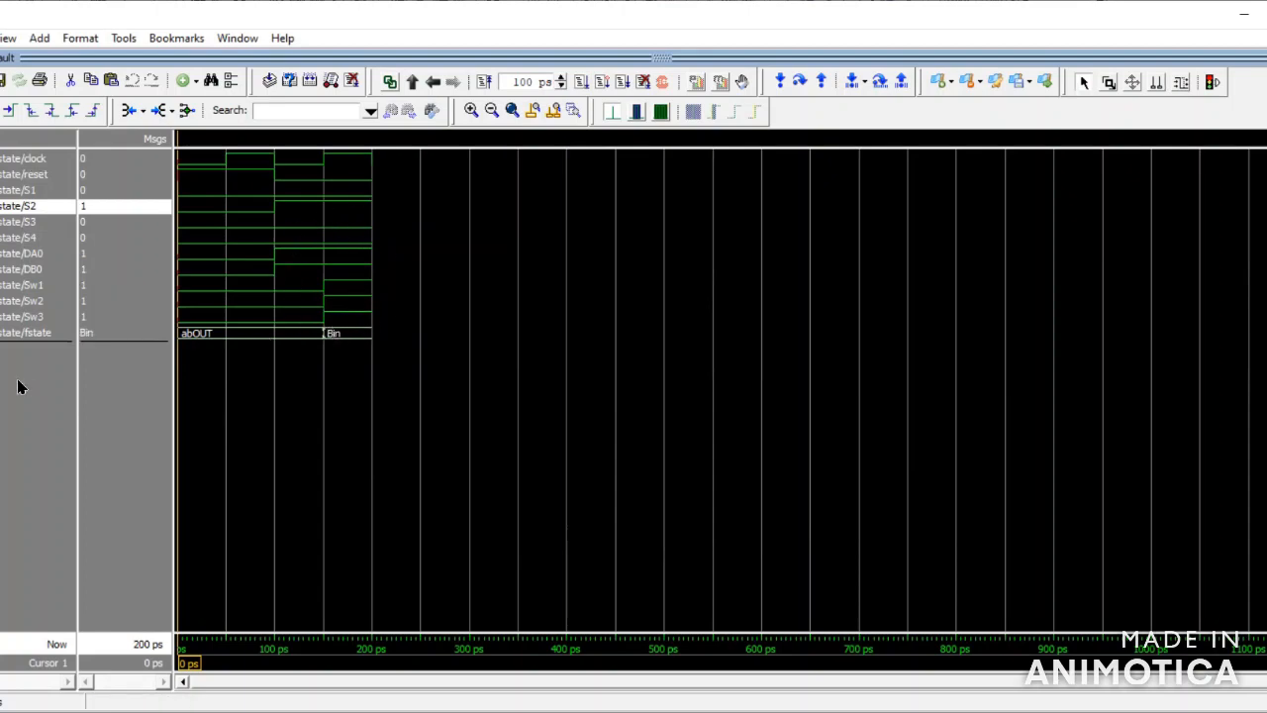
# Force sensor signal S1 to 1 and run the simulation for another 100 ps
pyautogui.rightClick(40, 226)
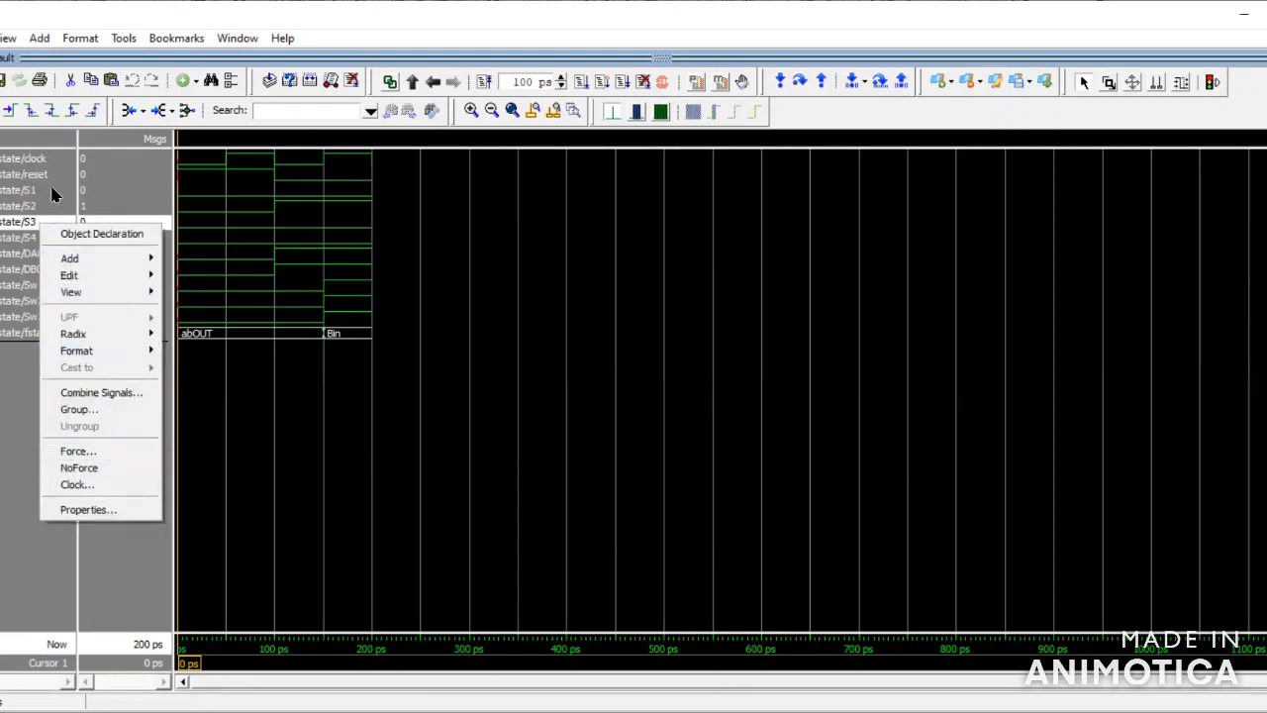
pyautogui.click(54, 191)
pyautogui.rightClick(54, 191)
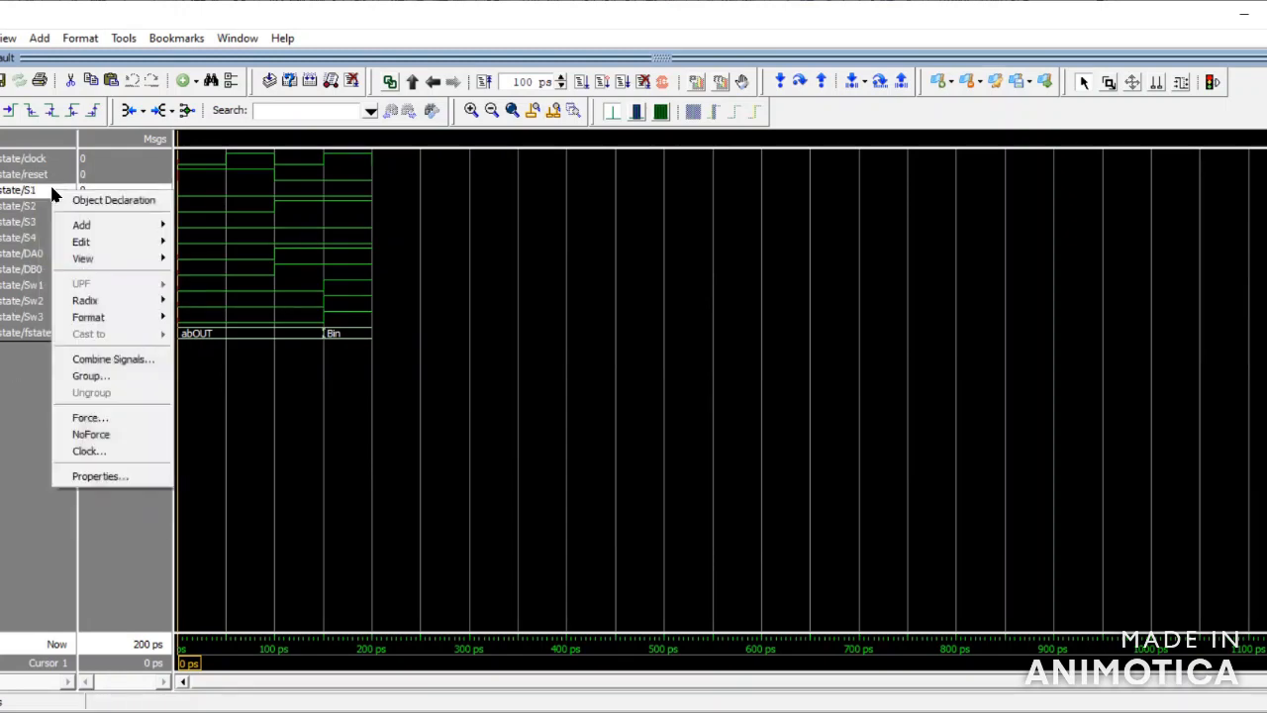
pyautogui.click(119, 422)
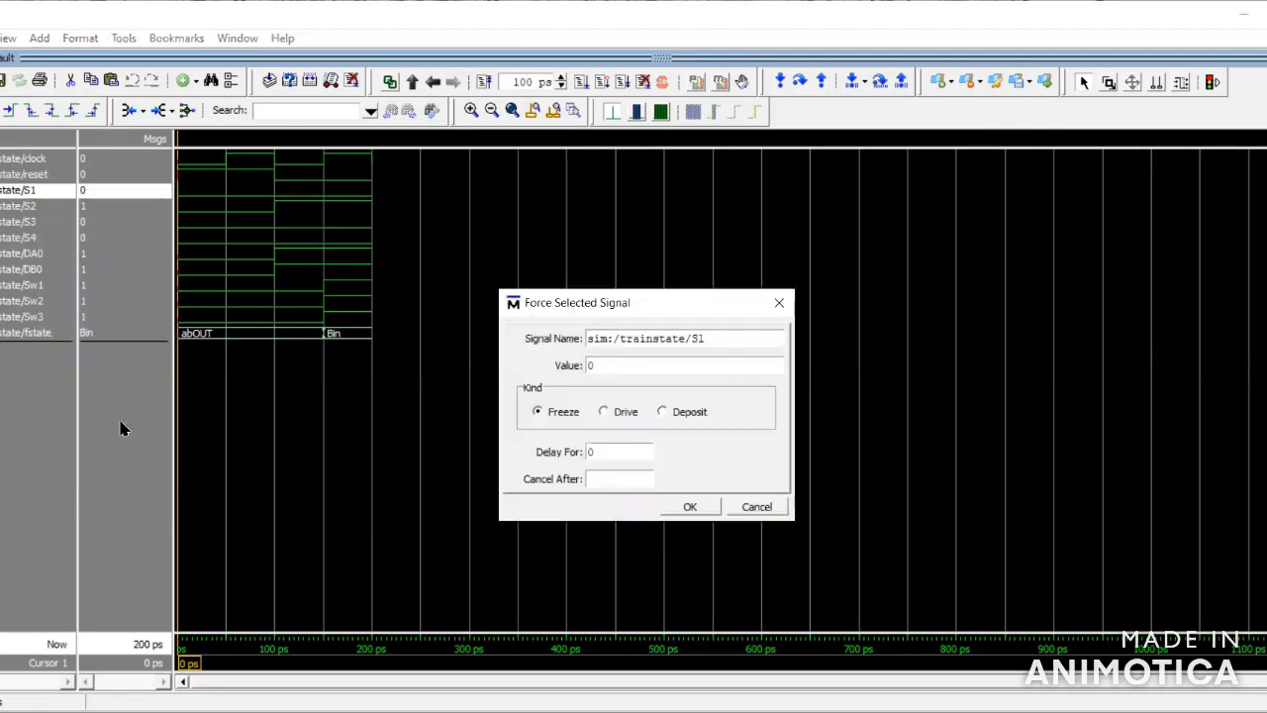
pyautogui.press('BackSpace')
pyautogui.write('1')
pyautogui.press('Return')
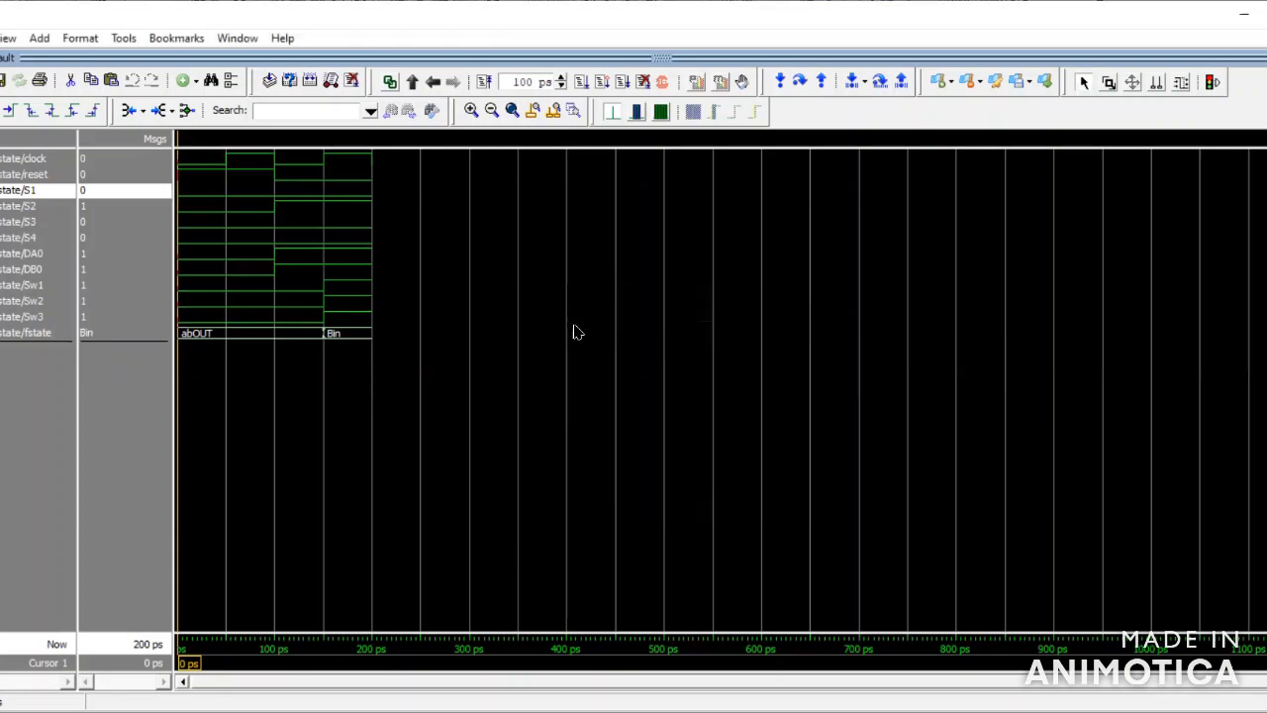
pyautogui.click(581, 83)
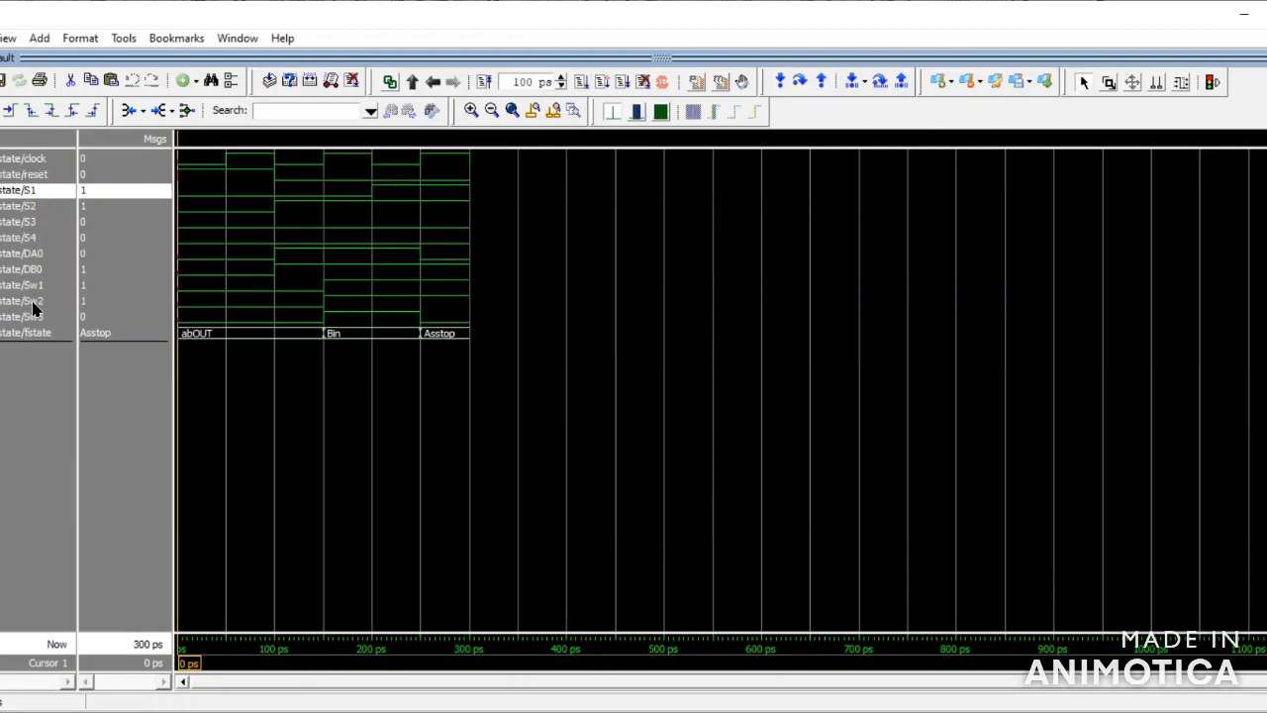
# Force sensor signal S3 to 1 and run the simulation for another 100 ps
pyautogui.click(45, 227)
pyautogui.rightClick(45, 232)
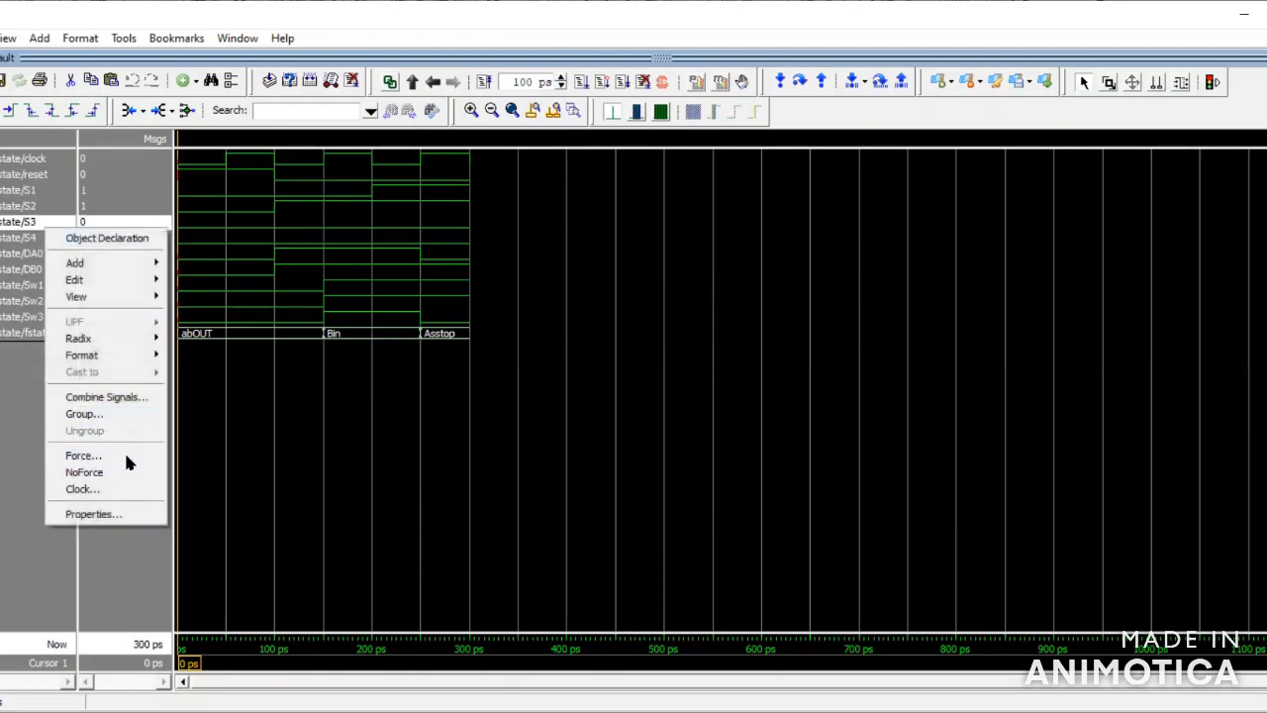
pyautogui.click(83, 456)
pyautogui.write('1')
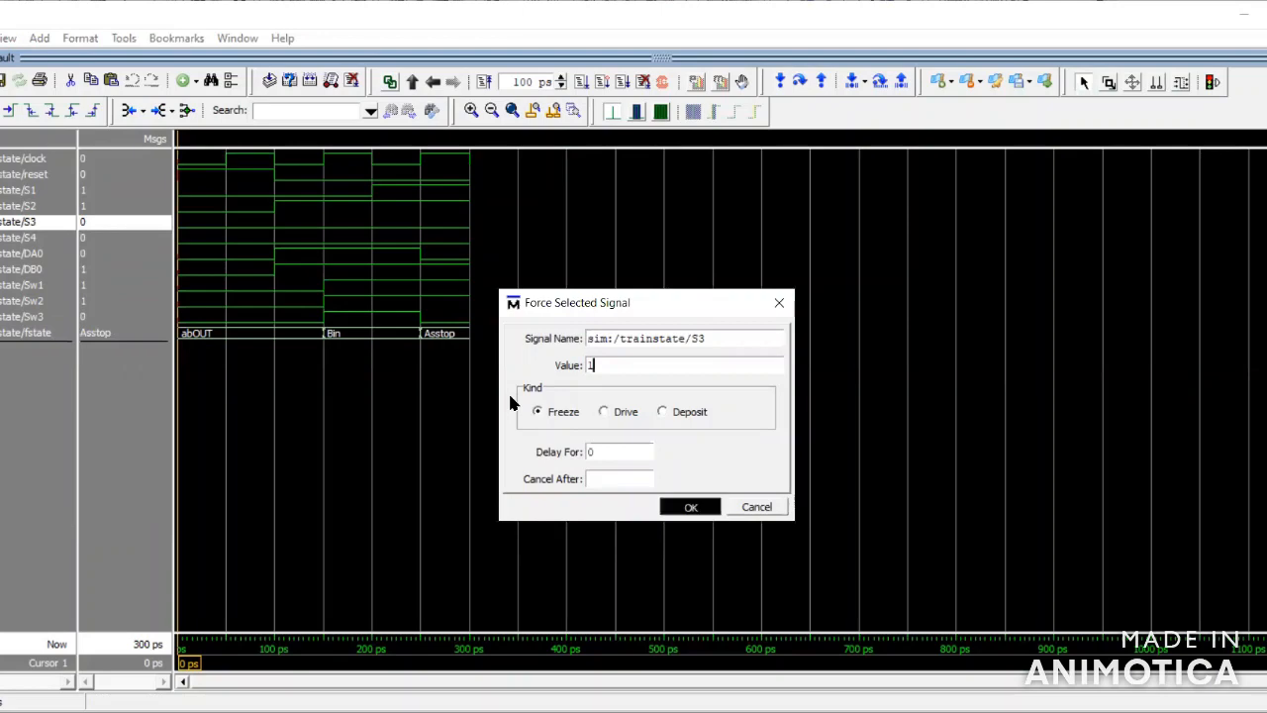
pyautogui.press('Return')
pyautogui.click(581, 82)
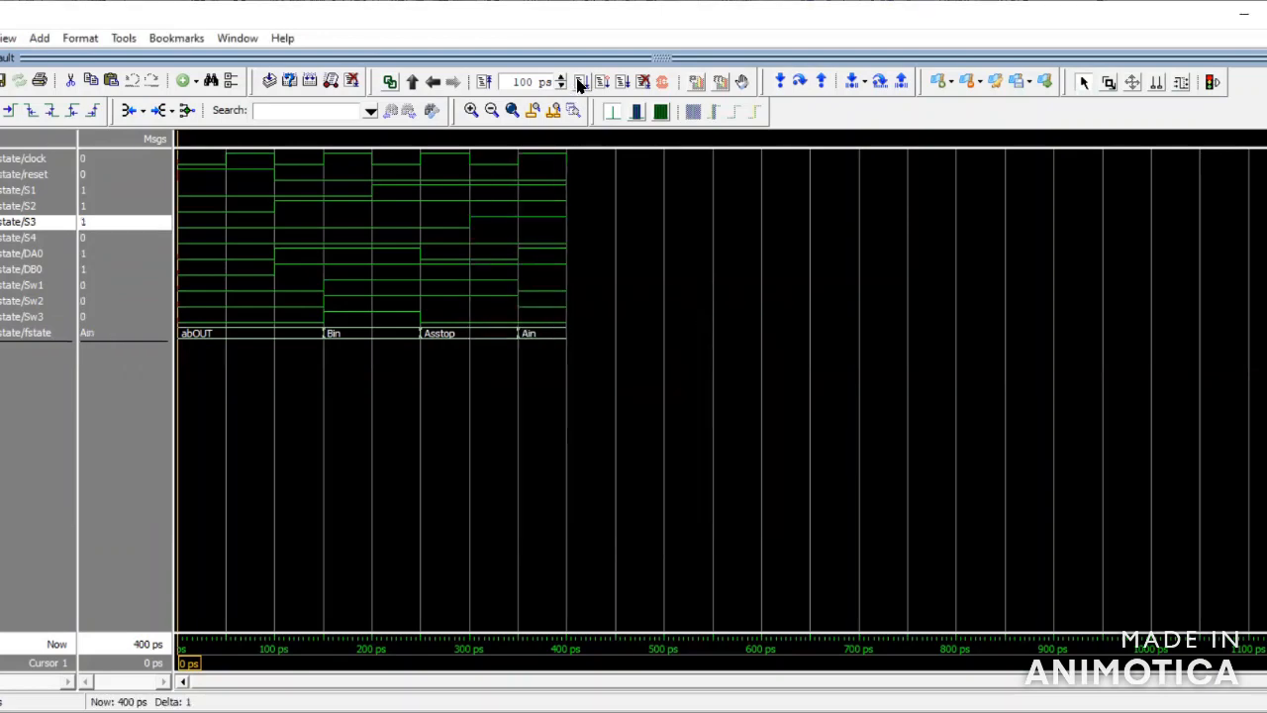
pyautogui.click(63, 241)
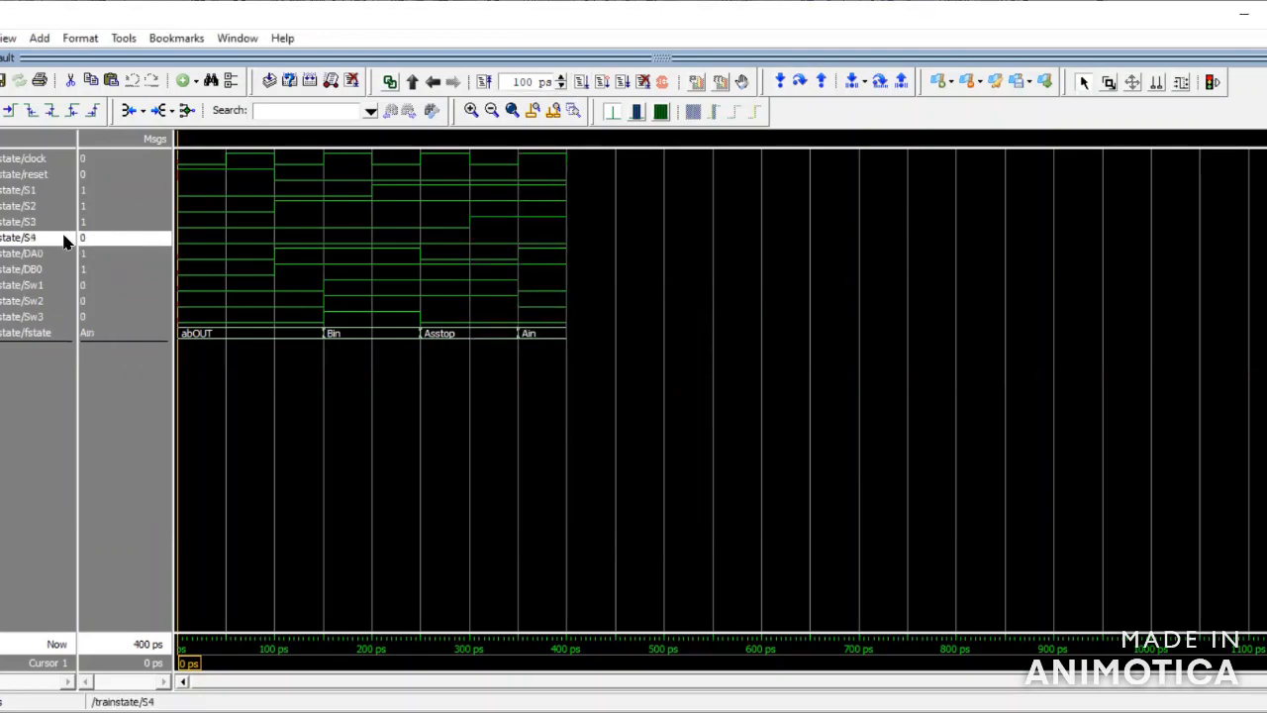
pyautogui.rightClick(63, 241)
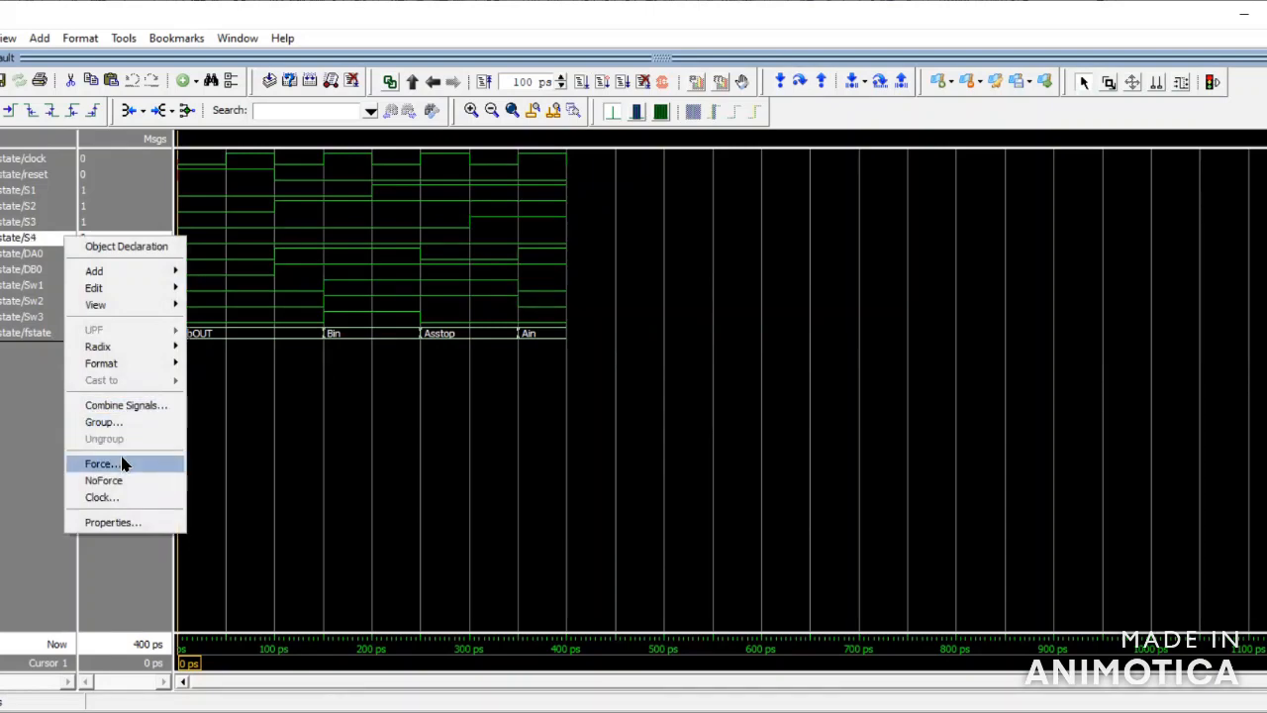
pyautogui.click(11, 425)
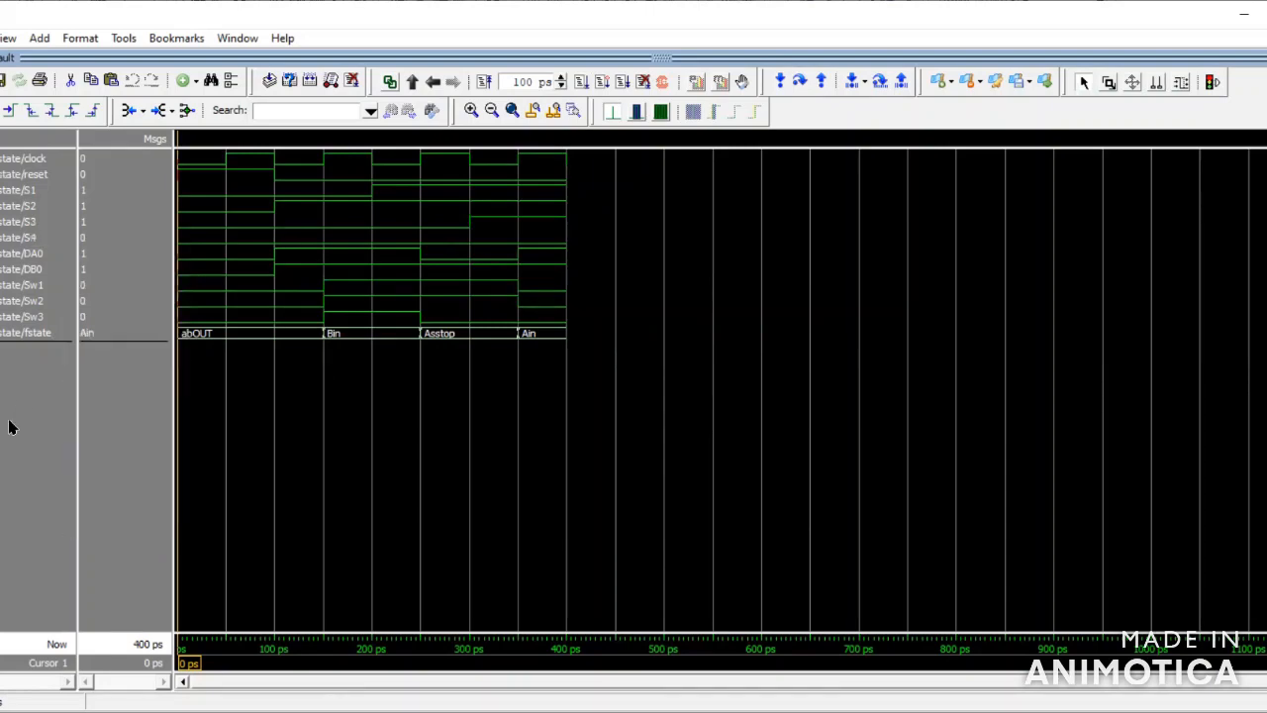
pyautogui.click(55, 208)
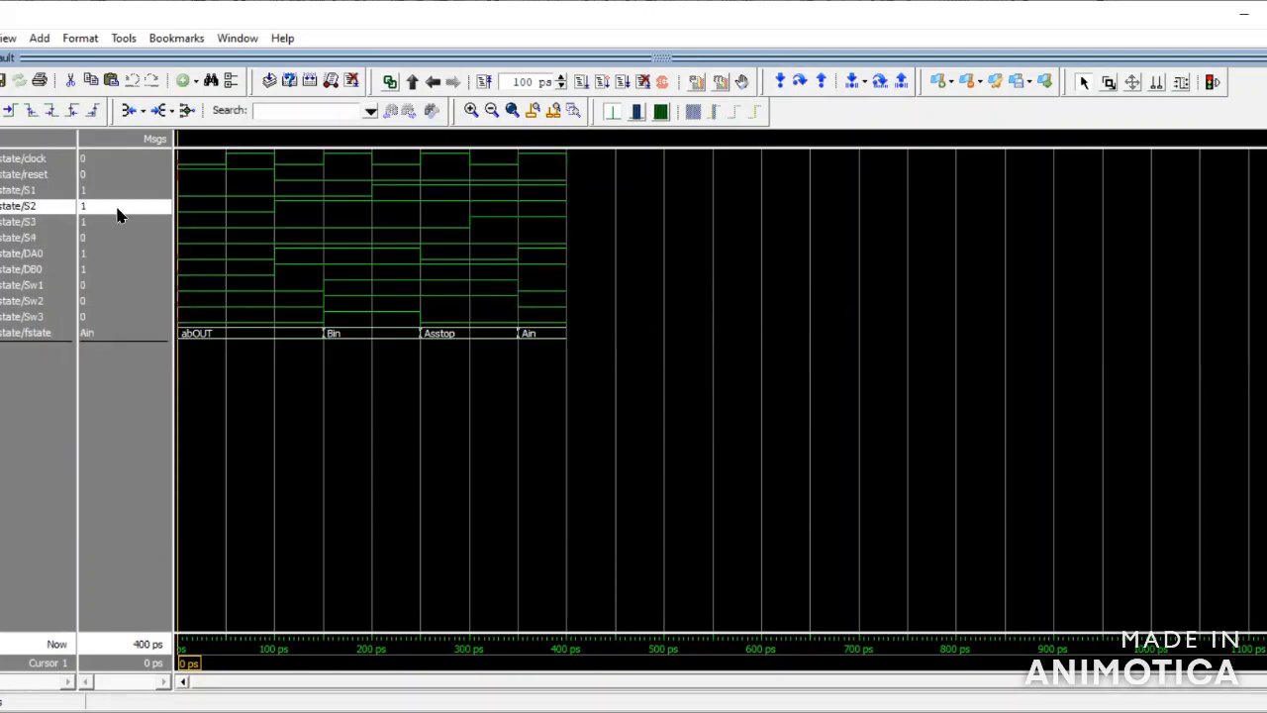
pyautogui.click(59, 239)
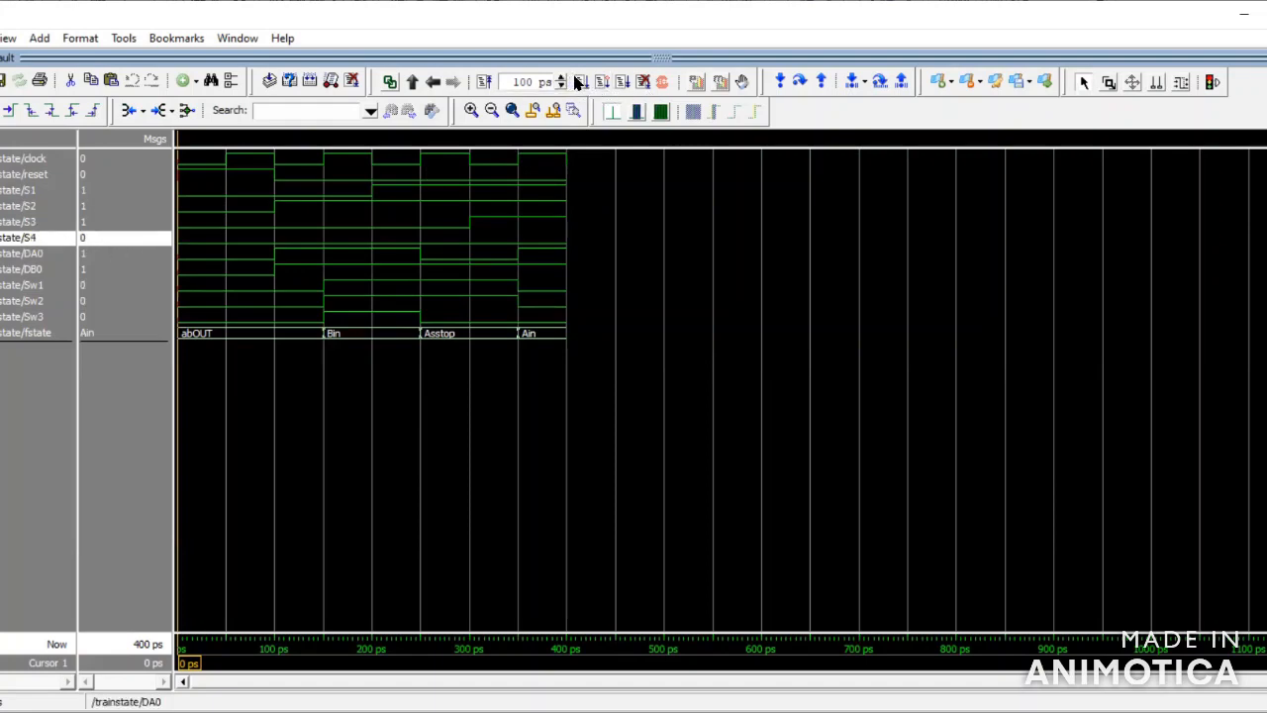
# Force sensor signal S3 to 0 and run the simulation for another 100 ps
pyautogui.click(38, 224)
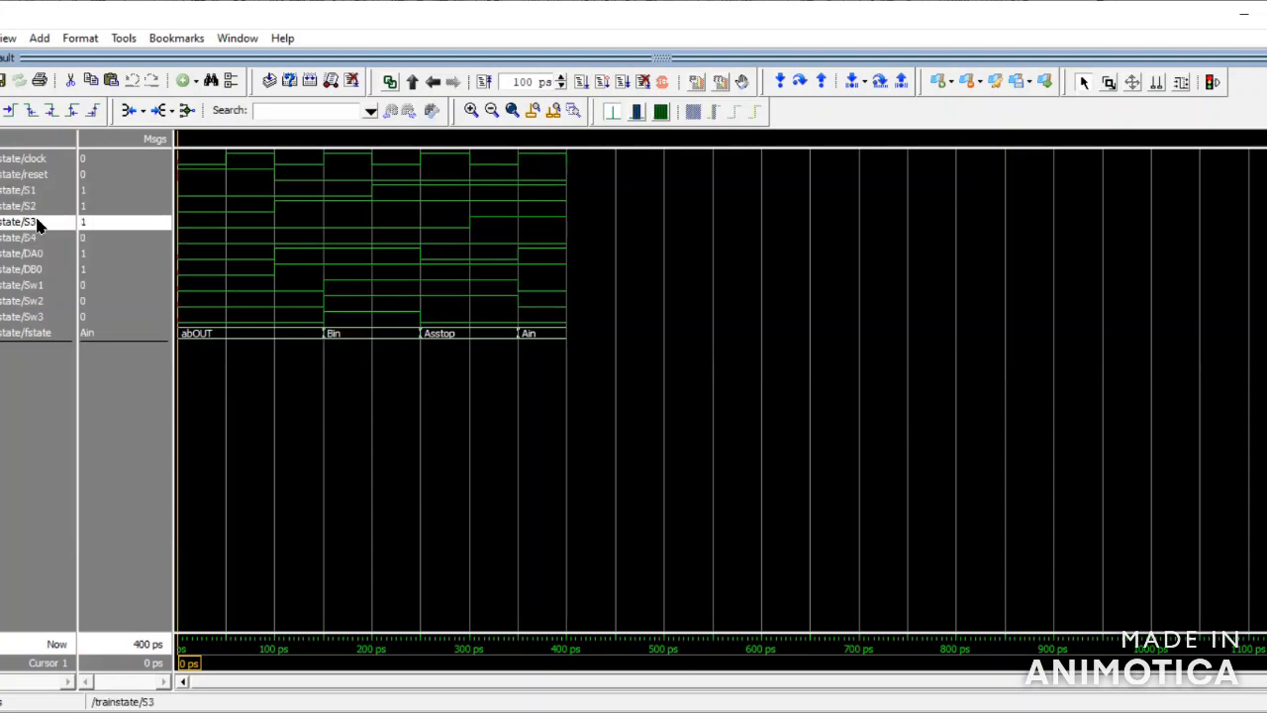
pyautogui.rightClick(38, 224)
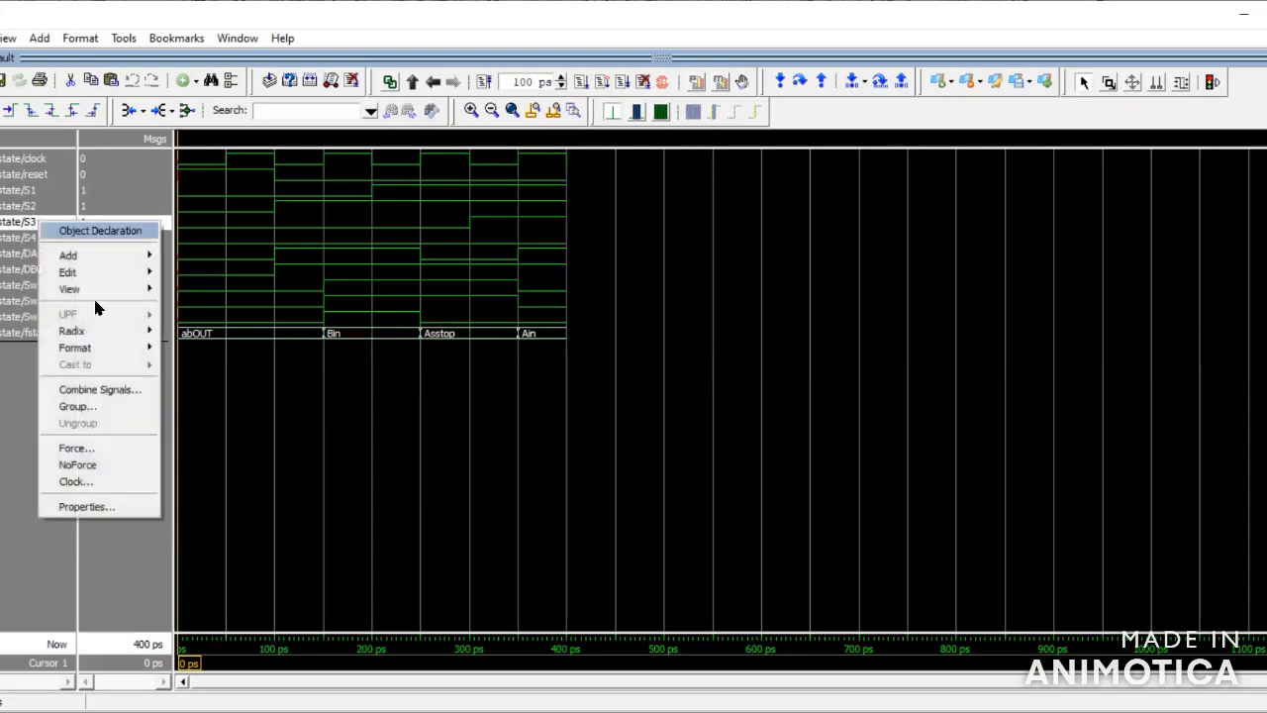
pyautogui.click(121, 448)
pyautogui.write('1')
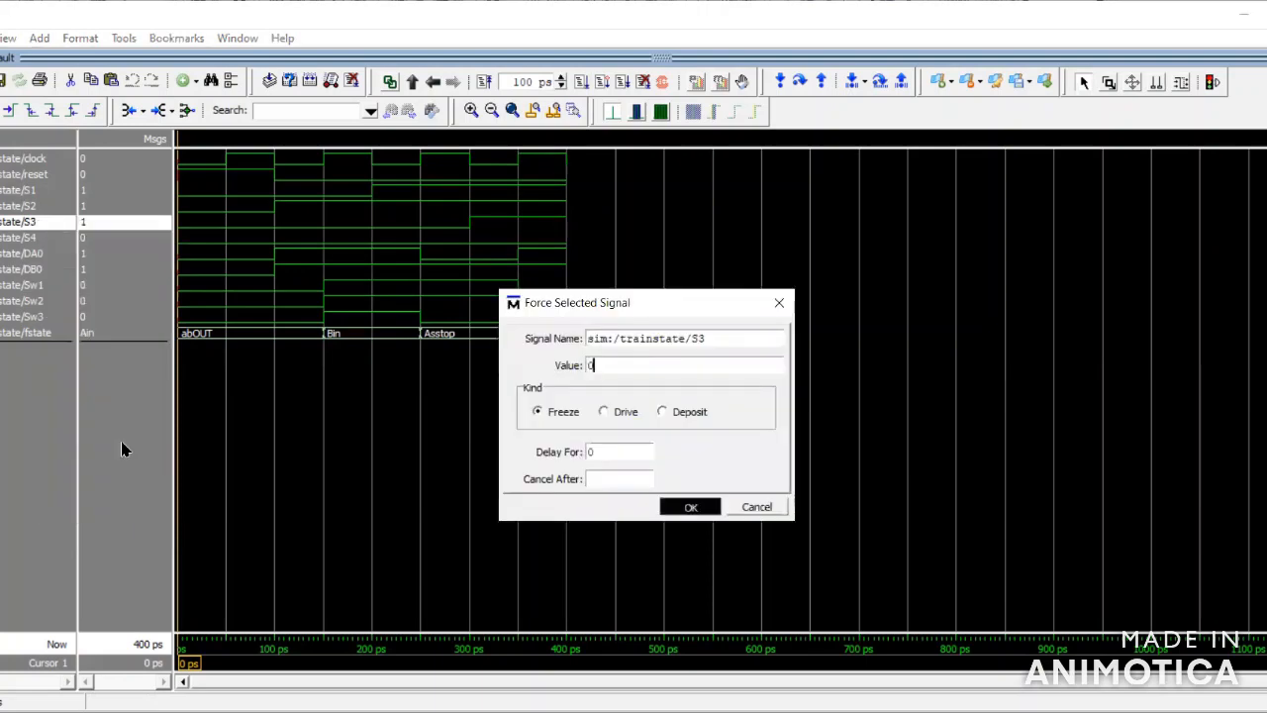
pyautogui.press('Return')
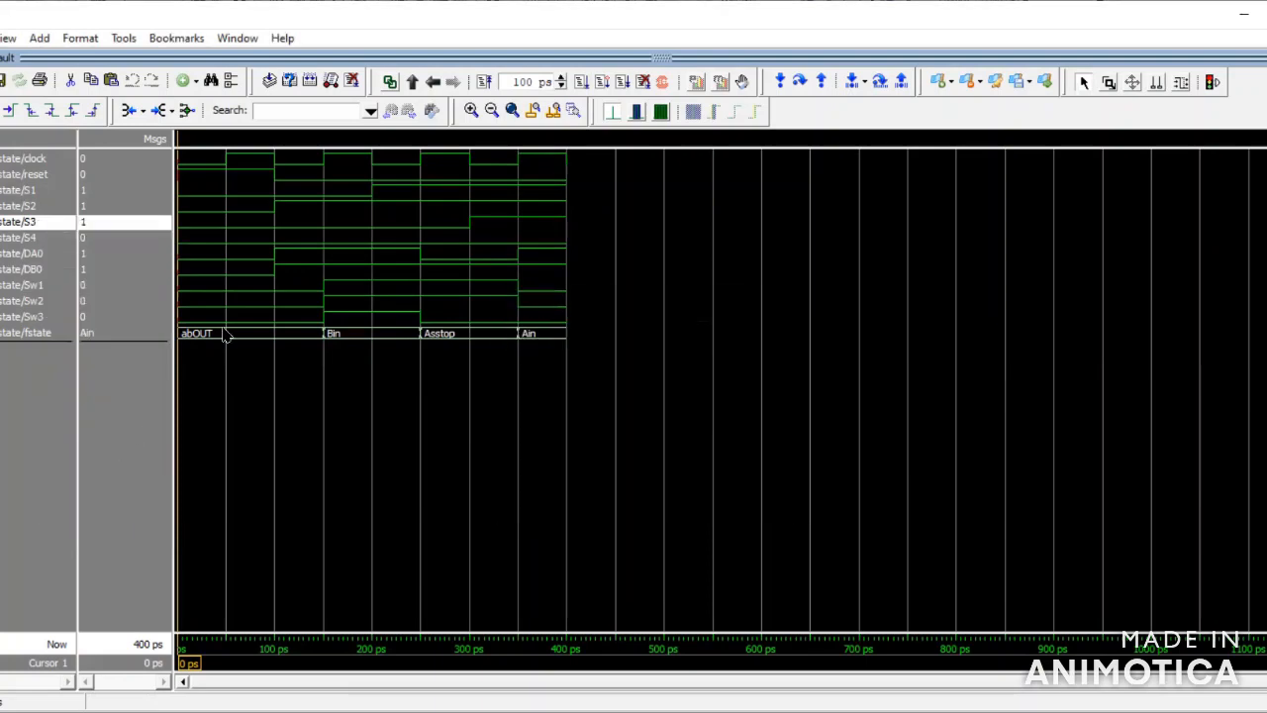
pyautogui.click(579, 83)
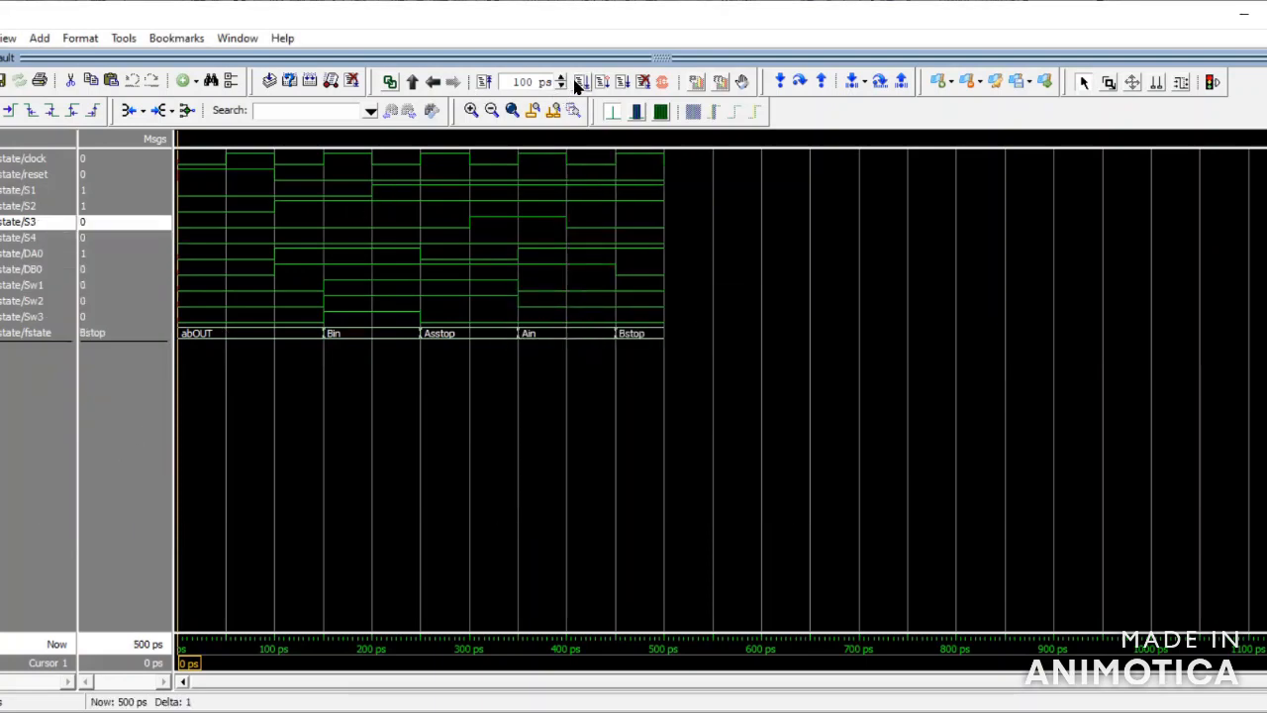
# Force sensor signal S4 to 1 and run the simulation for another 100 ps
pyautogui.click(48, 245)
pyautogui.rightClick(50, 240)
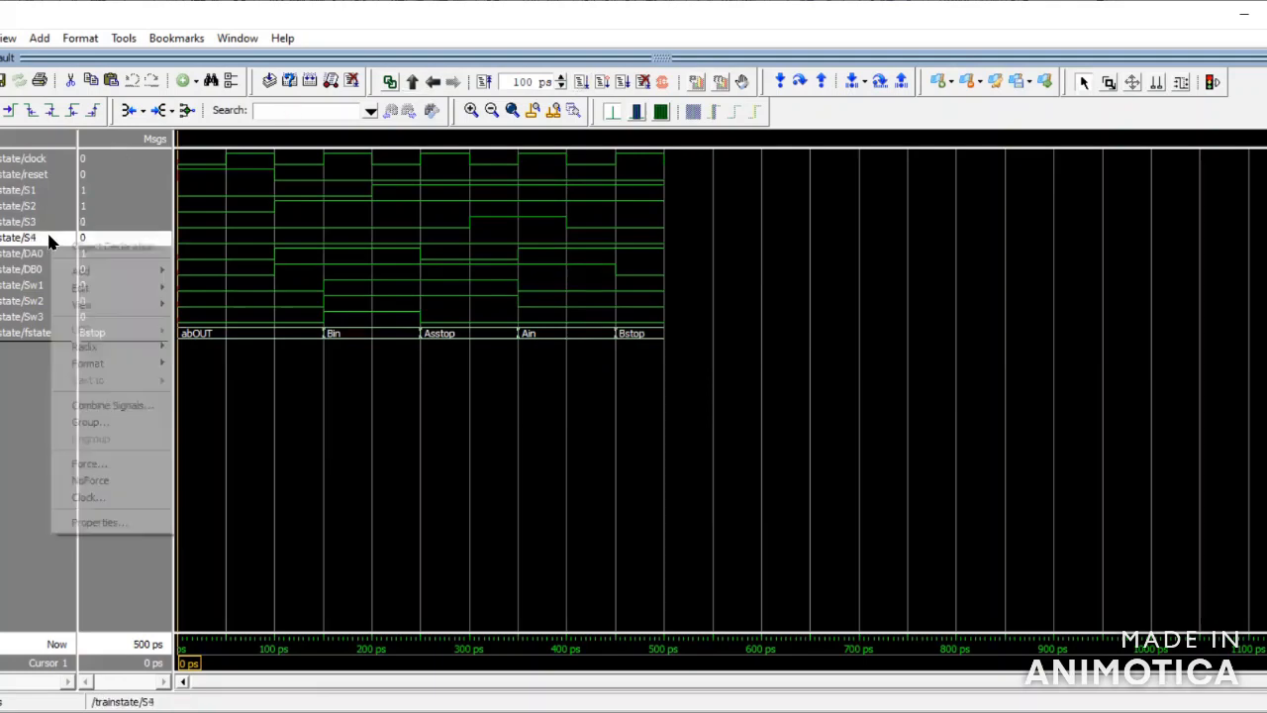
pyautogui.click(87, 462)
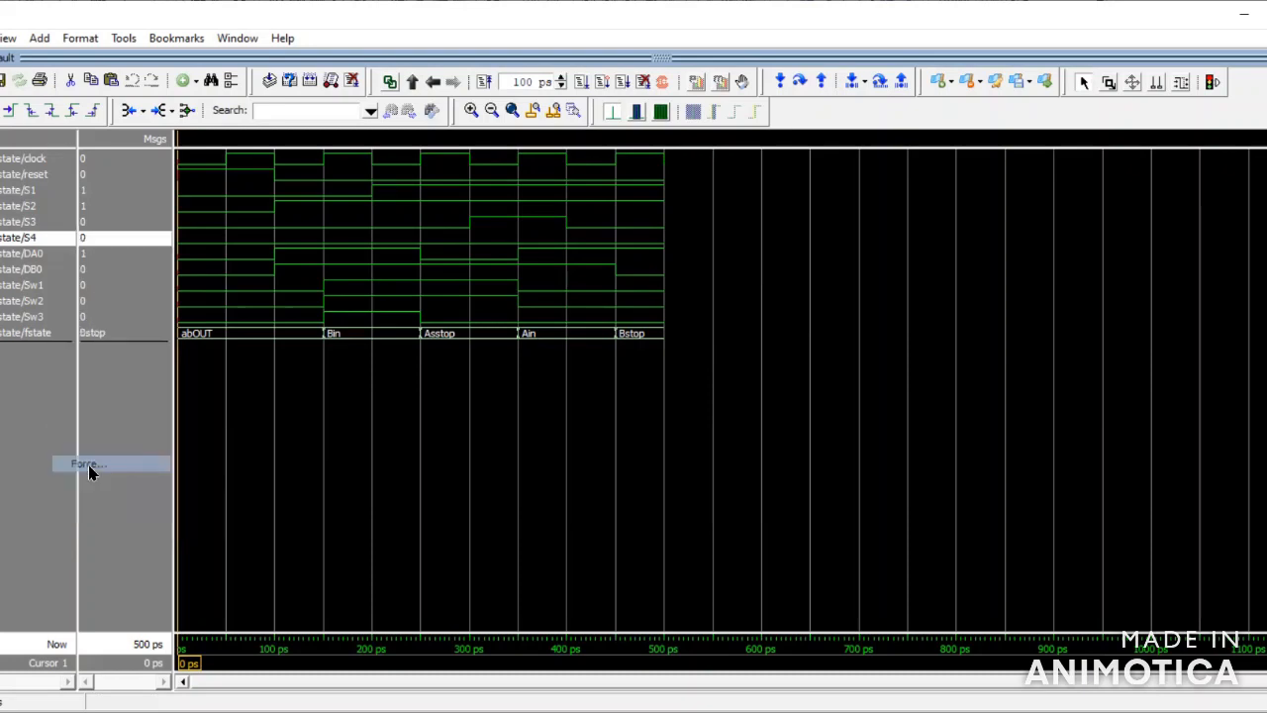
pyautogui.press('Return')
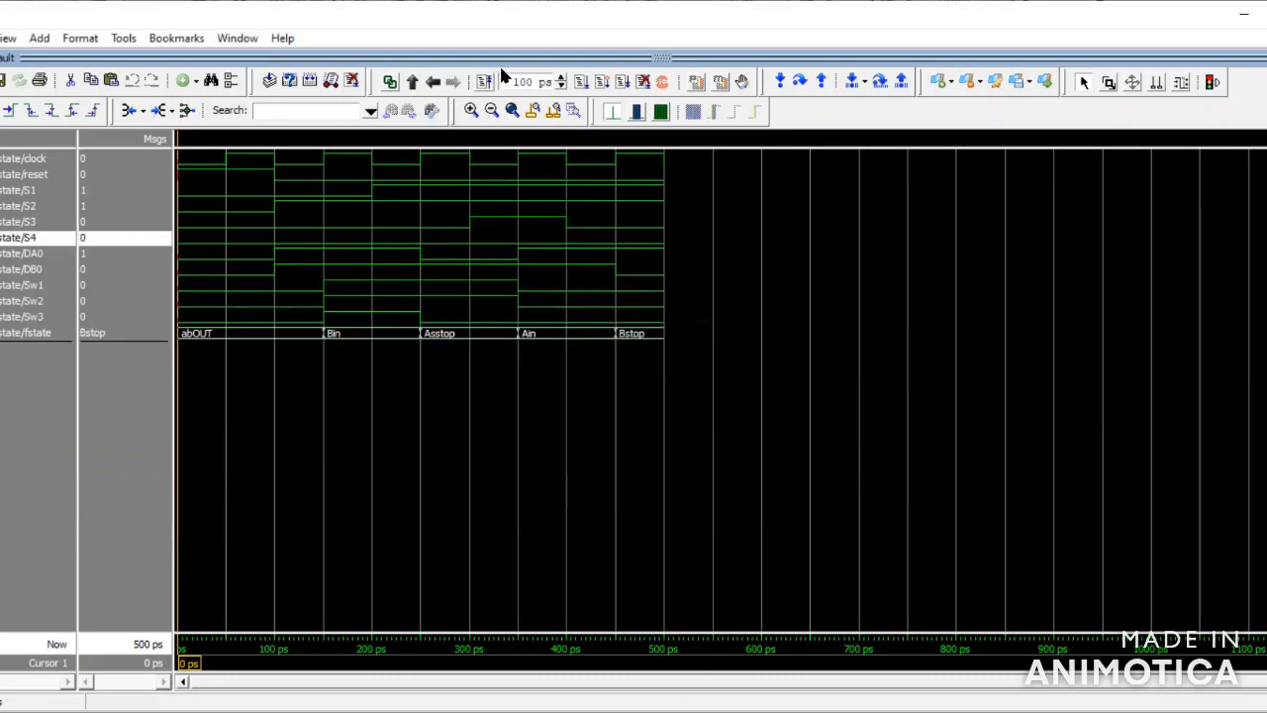
pyautogui.click(580, 82)
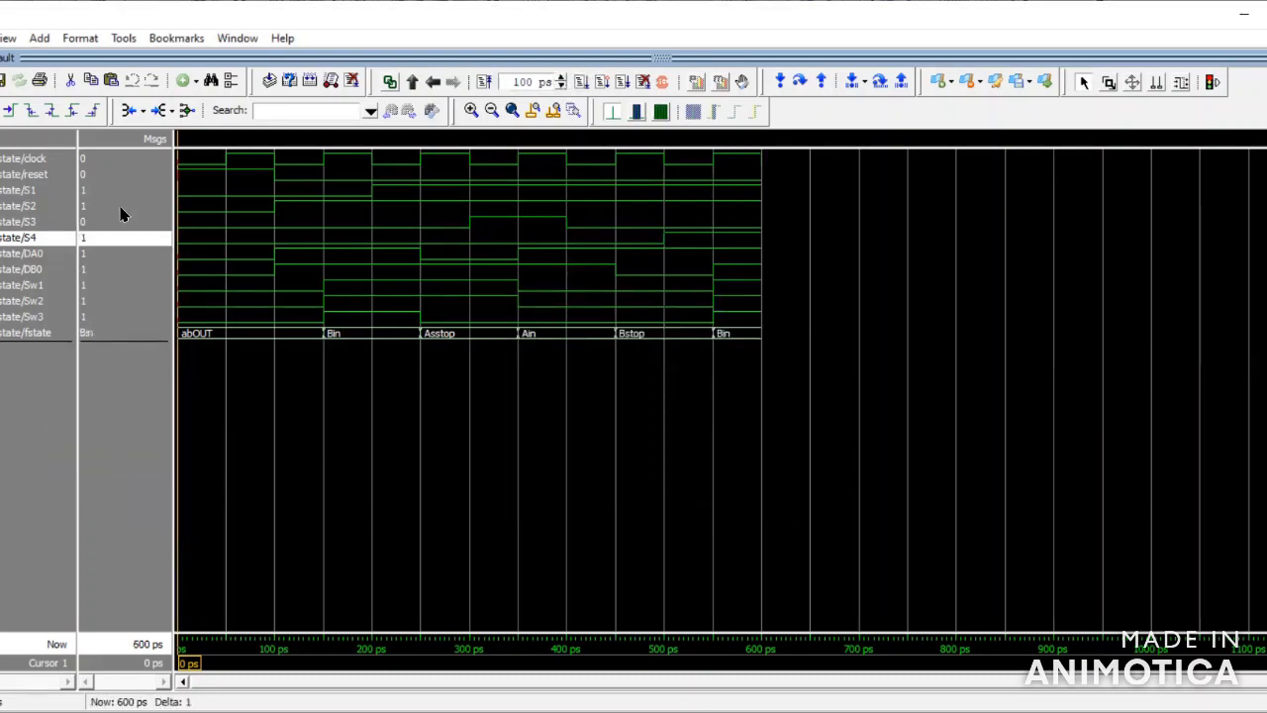
# Force sensor signal S2 to 0
pyautogui.click(54, 206)
pyautogui.rightClick(55, 205)
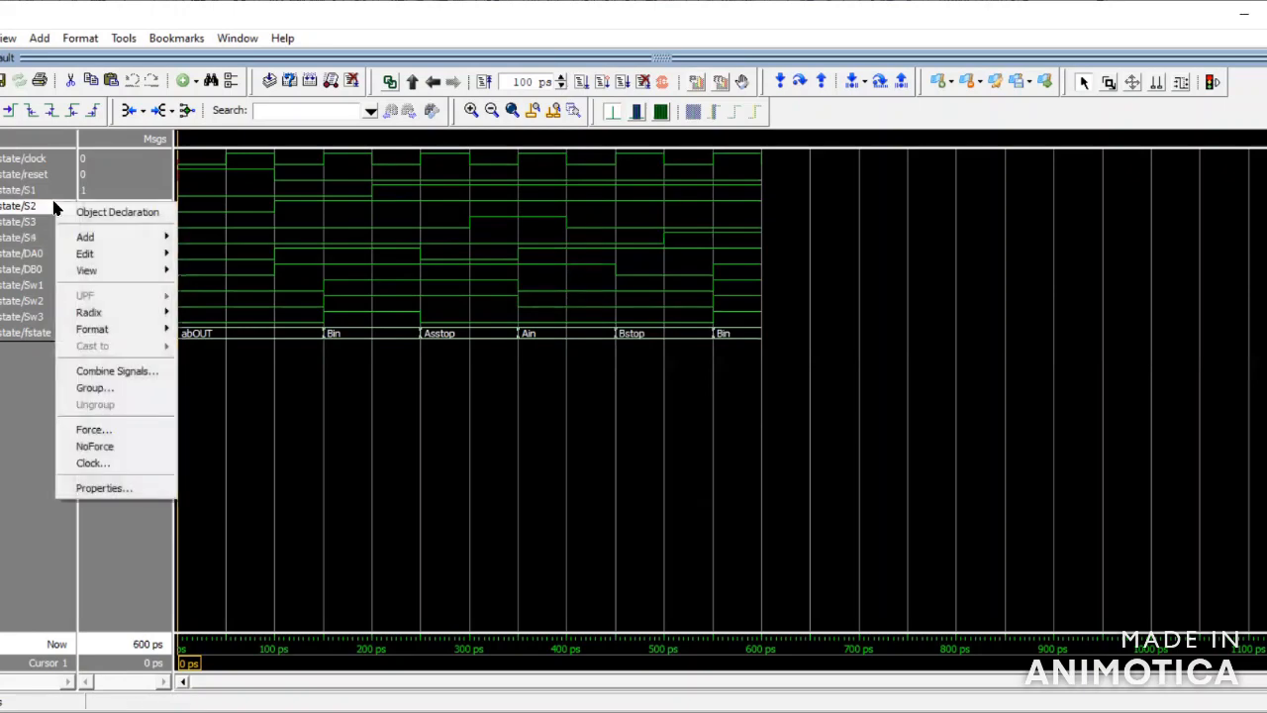
pyautogui.click(92, 431)
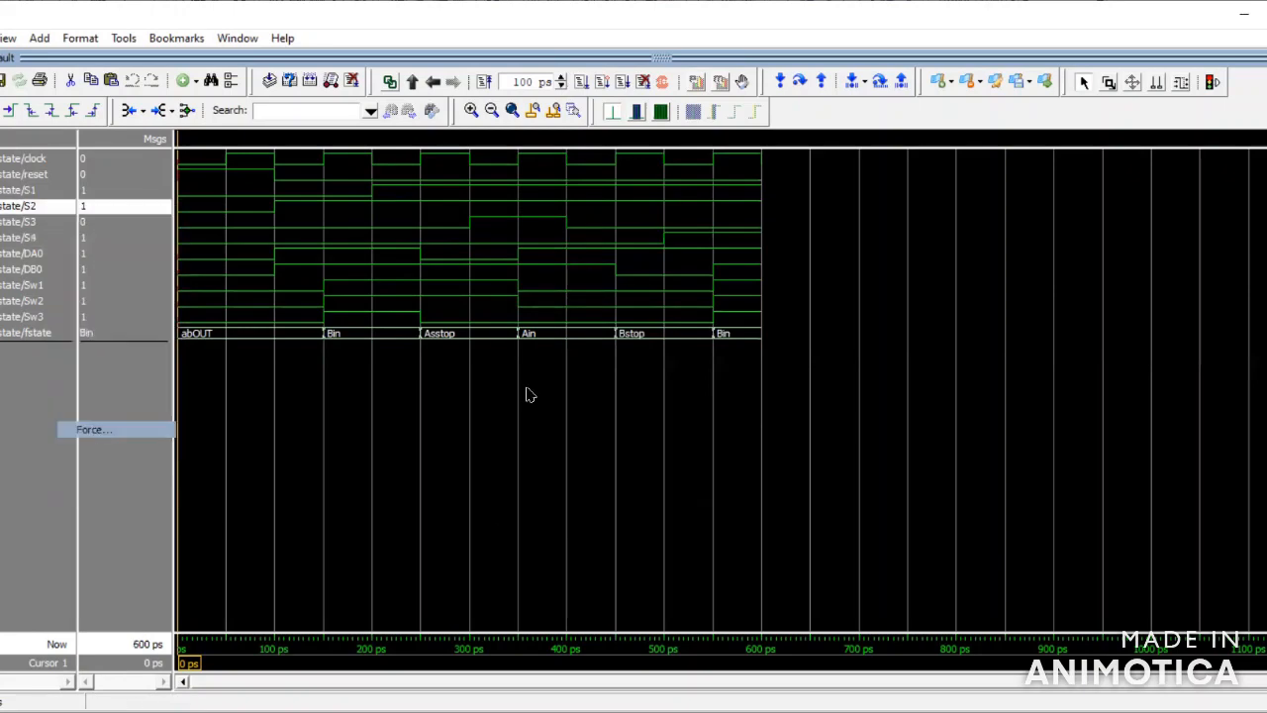
pyautogui.write('0')
pyautogui.press('Return')
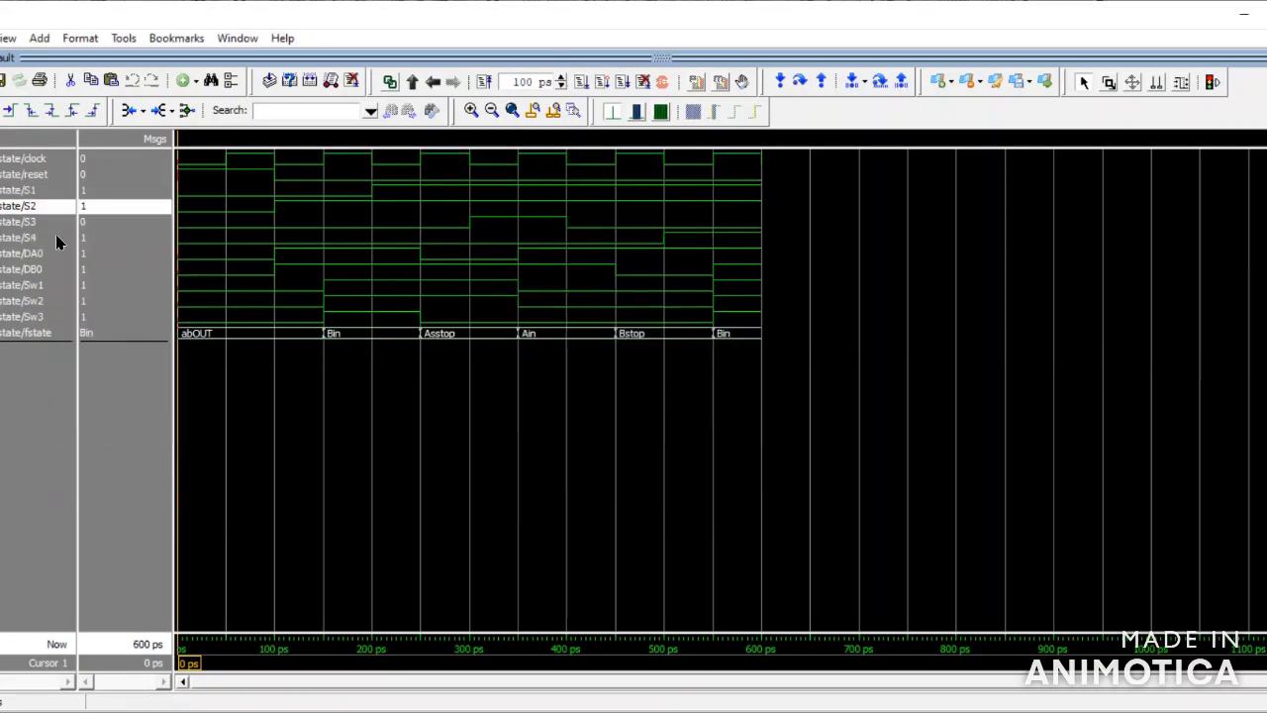
# Force sensor signal S4 to 0 and run the simulation for another 100 ps
pyautogui.click(52, 239)
pyautogui.rightClick(54, 241)
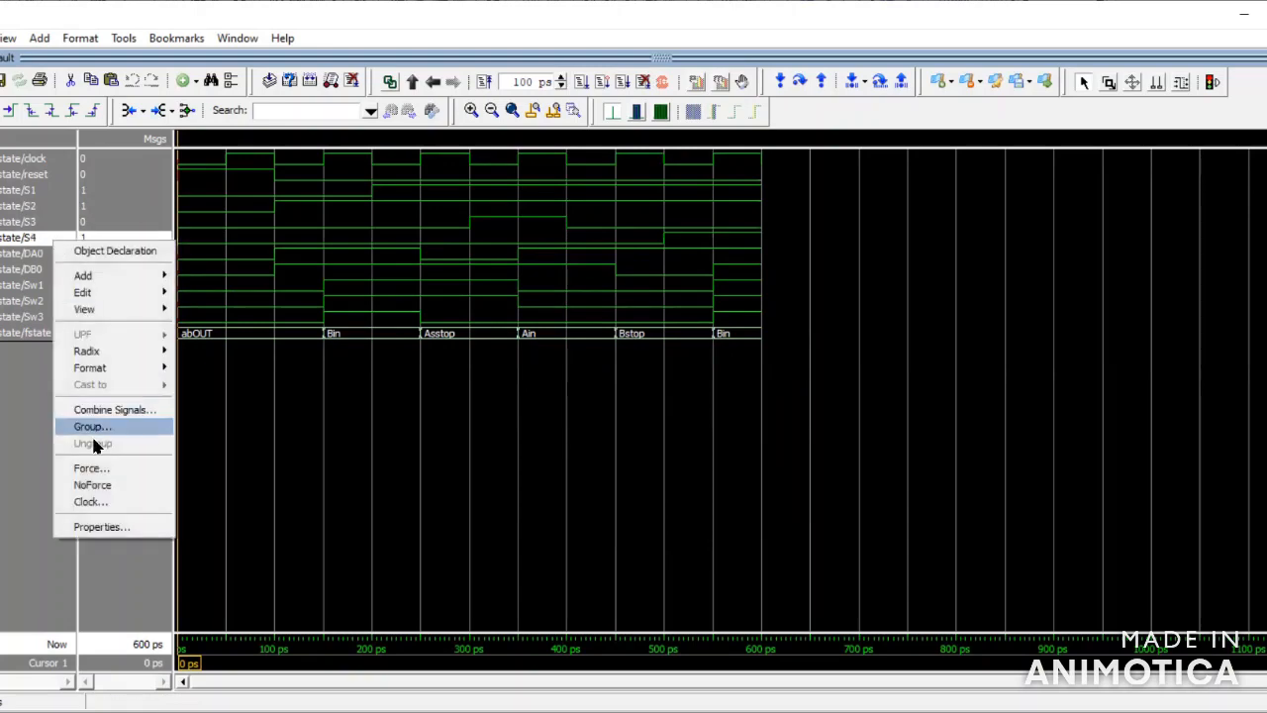
pyautogui.write('0')
pyautogui.press('Return')
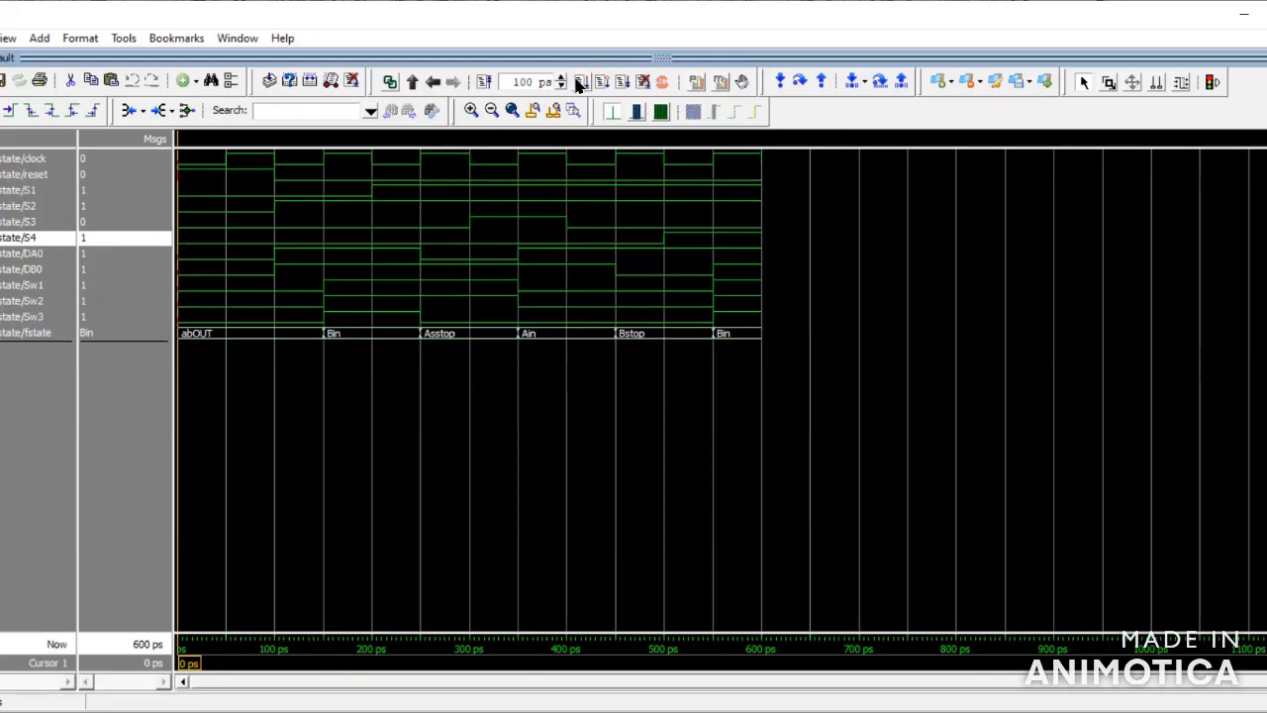
pyautogui.click(580, 82)
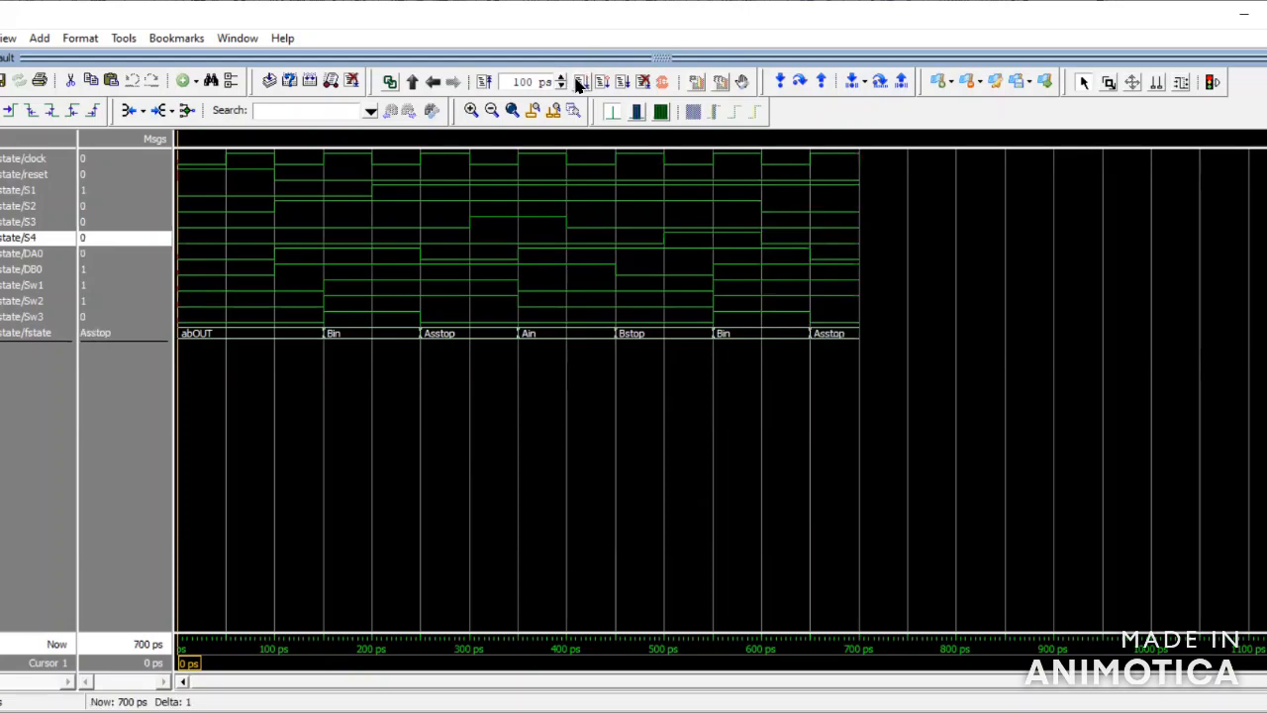
# Force sensor signal S1 to 0 and run the simulation for another 100 ps
pyautogui.click(63, 195)
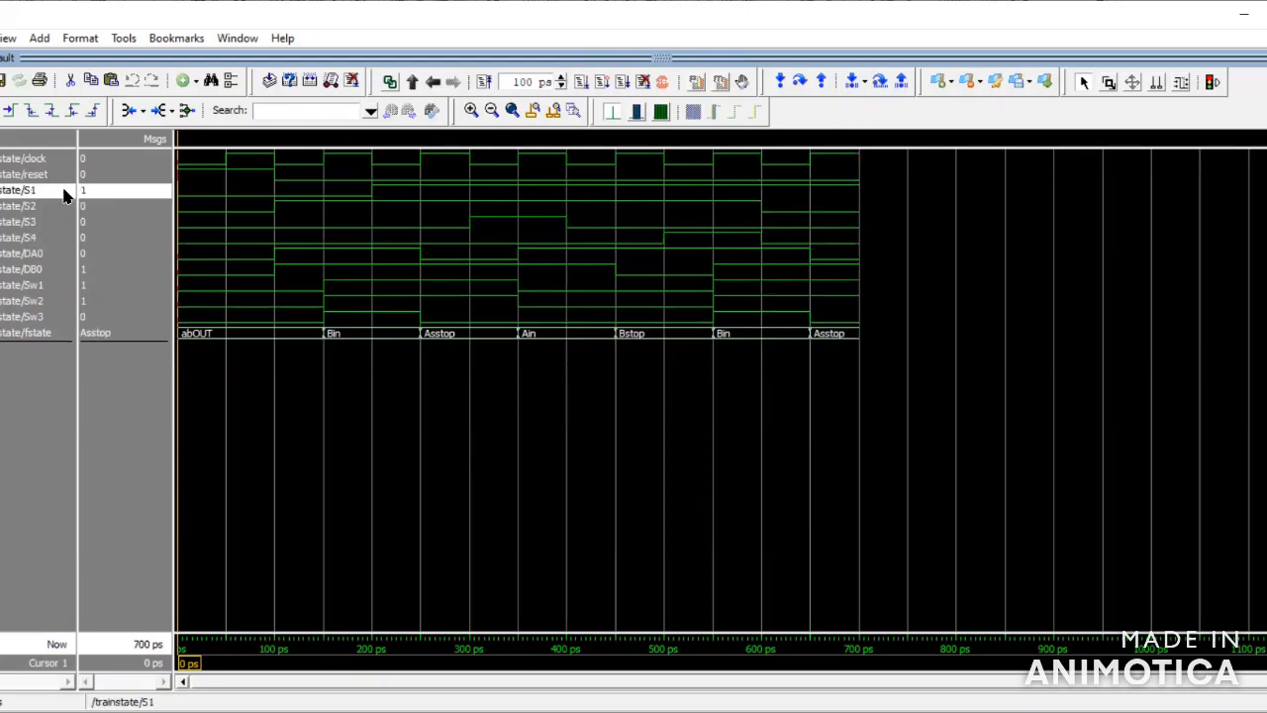
pyautogui.rightClick(64, 195)
pyautogui.click(140, 424)
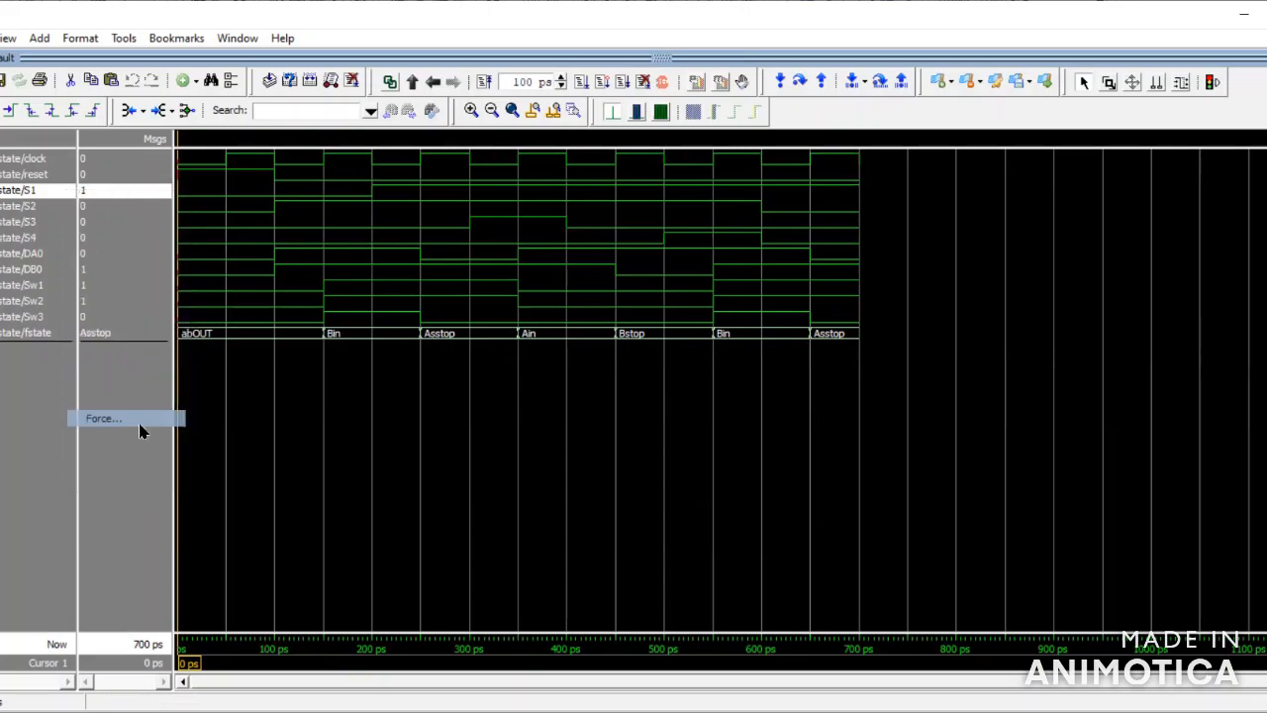
pyautogui.write('1')
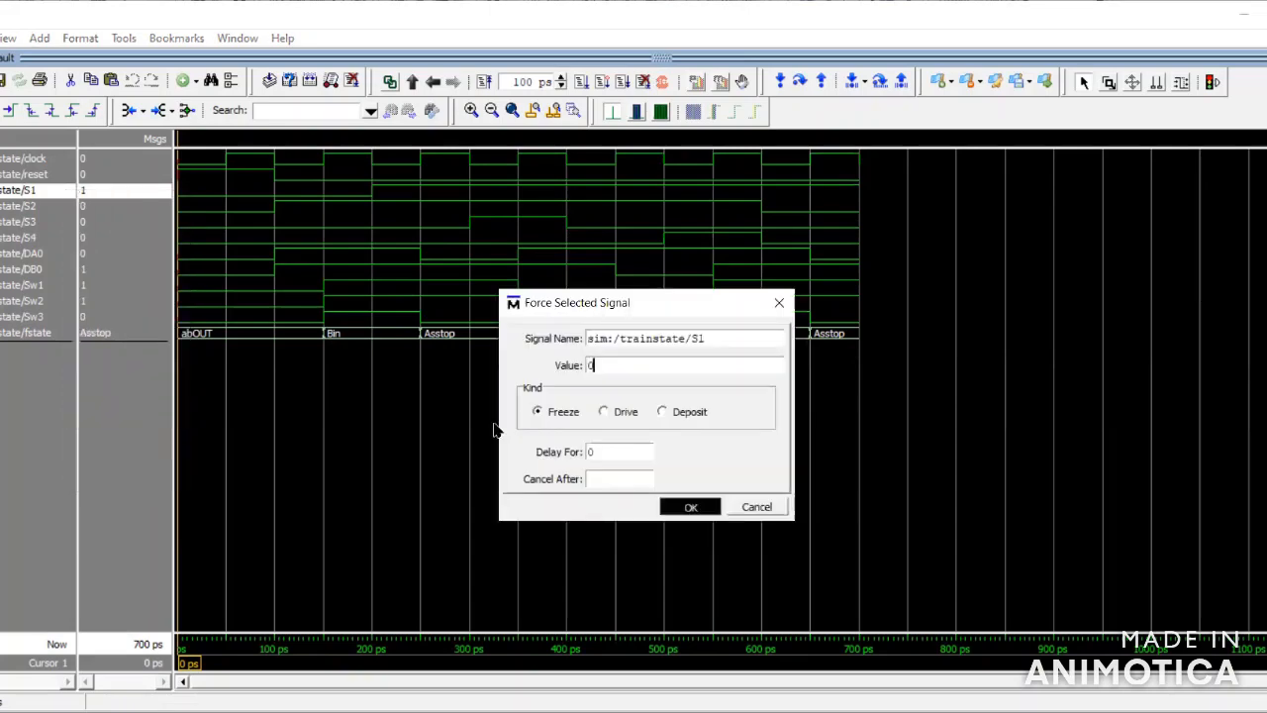
pyautogui.press('Return')
pyautogui.click(581, 84)
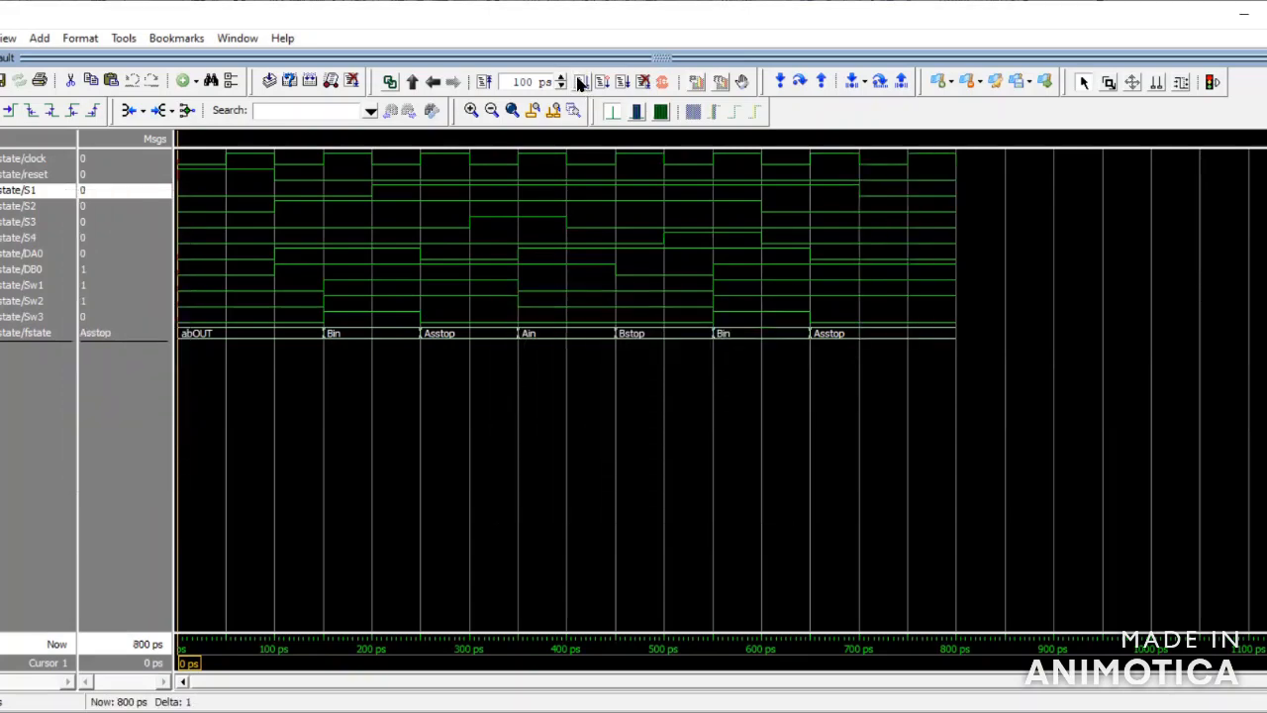